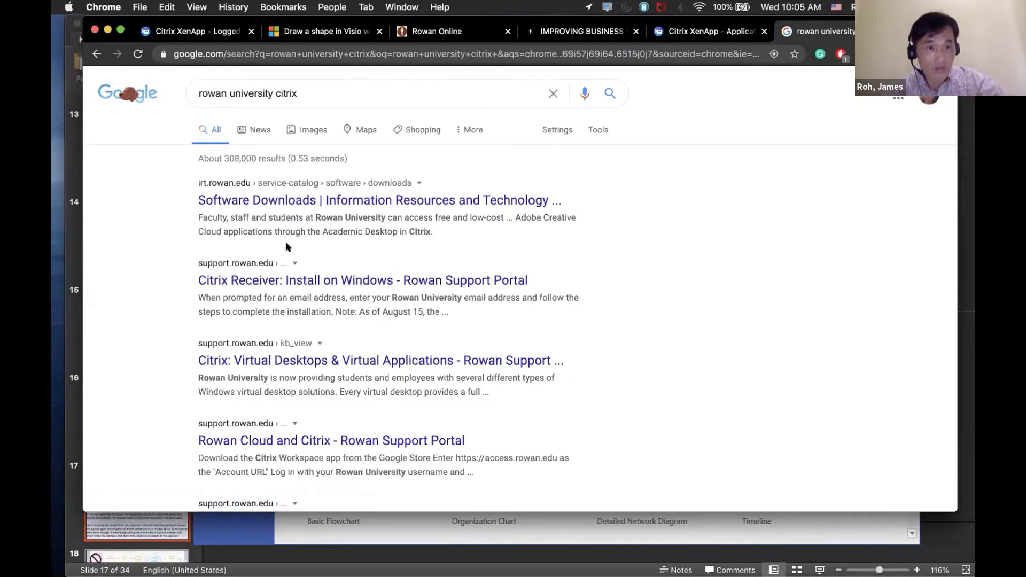
Step: Open Rowan University's Software Downloads page from the search results, go to its Citrix section and open the Citrix download site
left_click(511, 202)
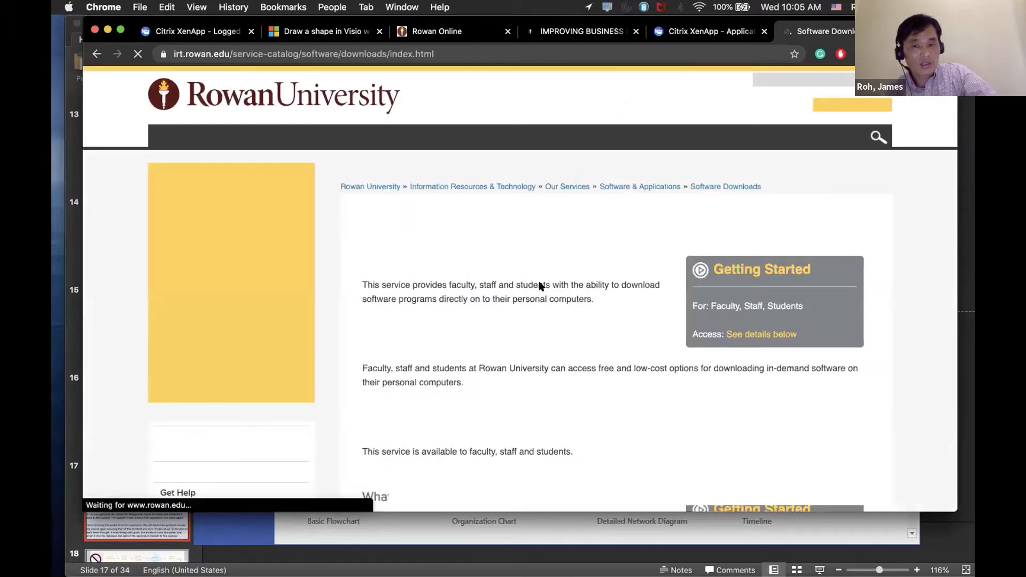
scroll(496, 347, "down", 5)
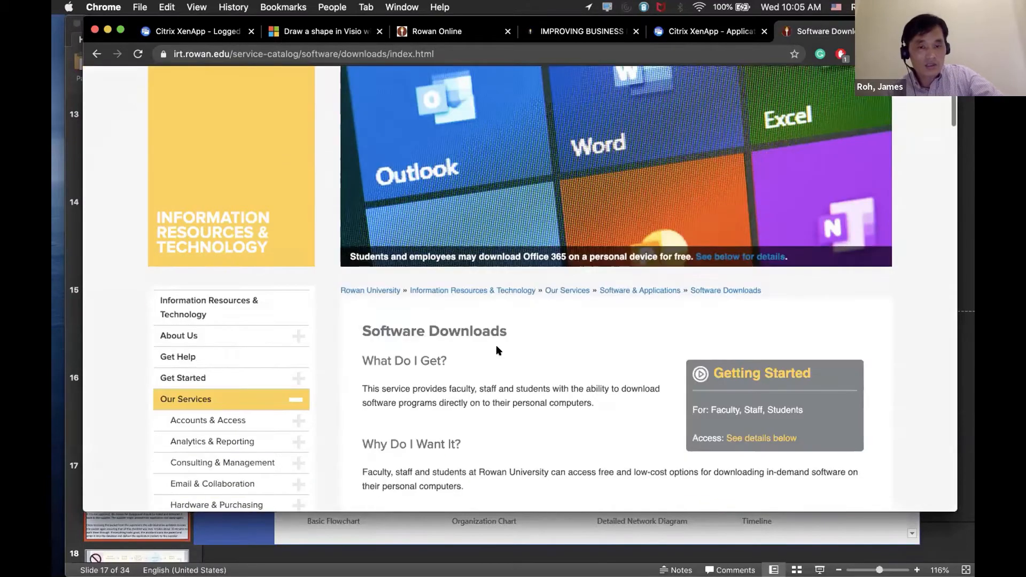
scroll(496, 351, "down", 2)
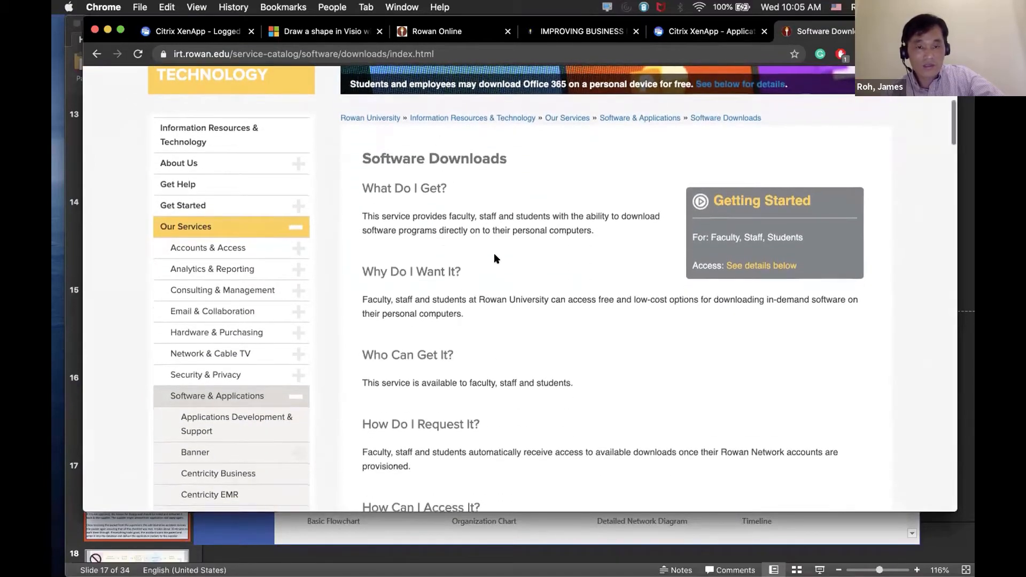
scroll(494, 252, "down", 5)
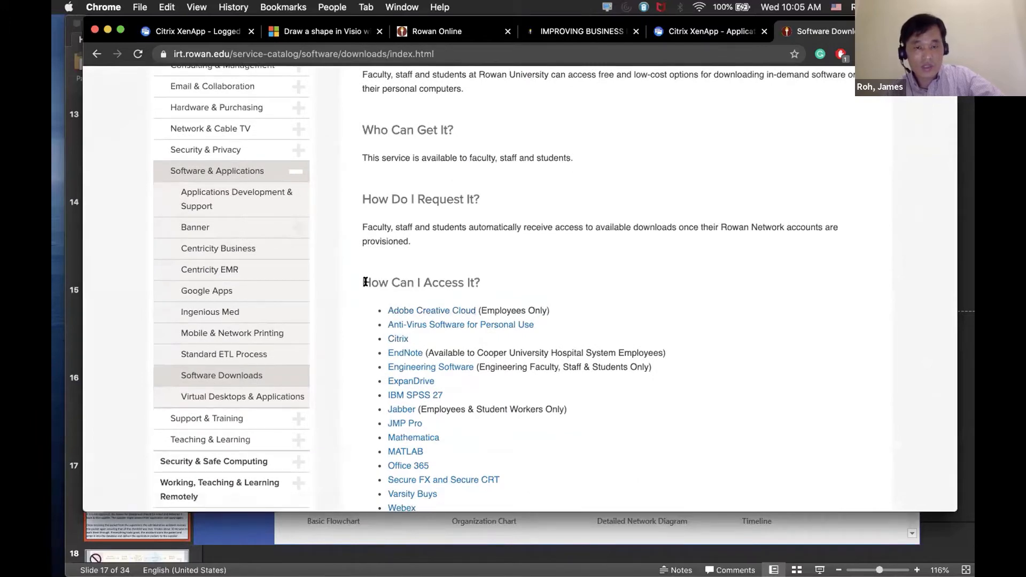
left_click(395, 340)
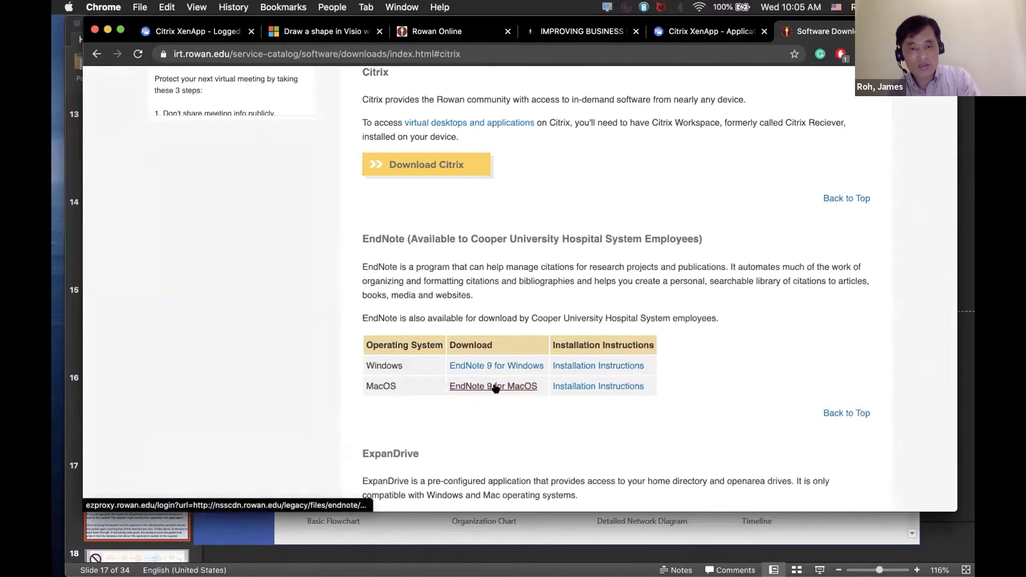
left_click(414, 167)
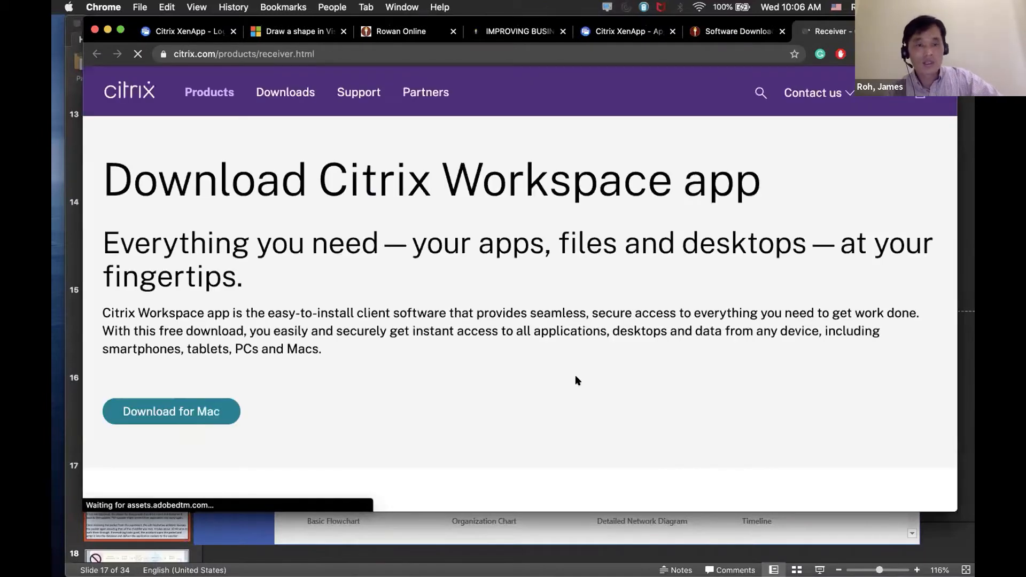
Step: Download Citrix Workspace app 2009 for Mac and open the downloaded disk image
left_click(179, 417)
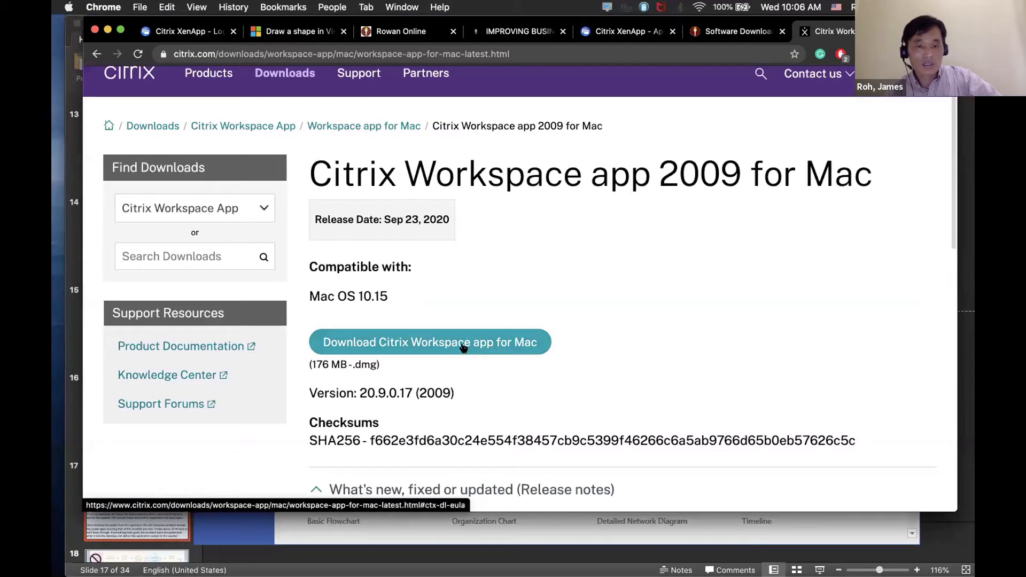
left_click(462, 347)
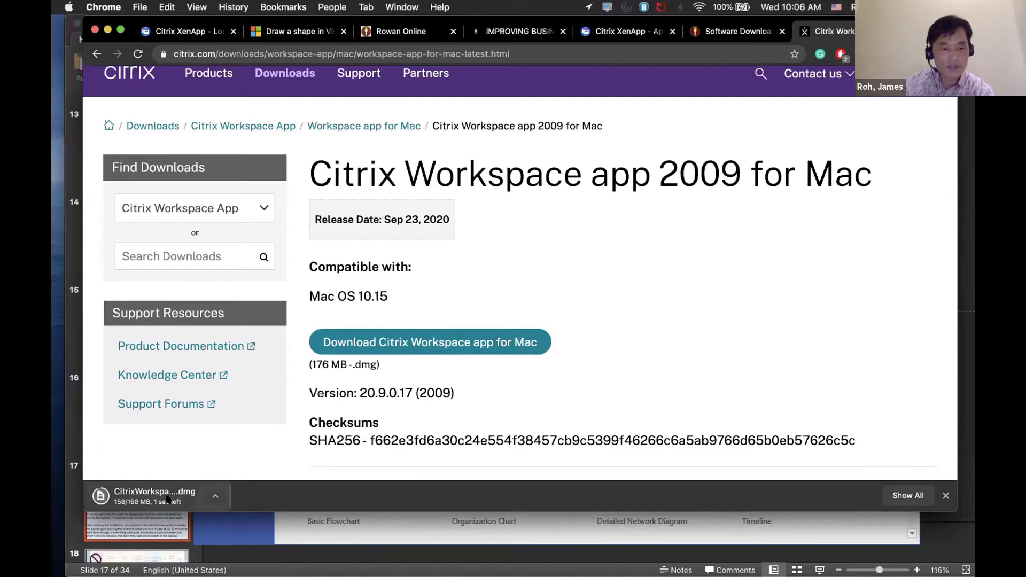
left_click(160, 497)
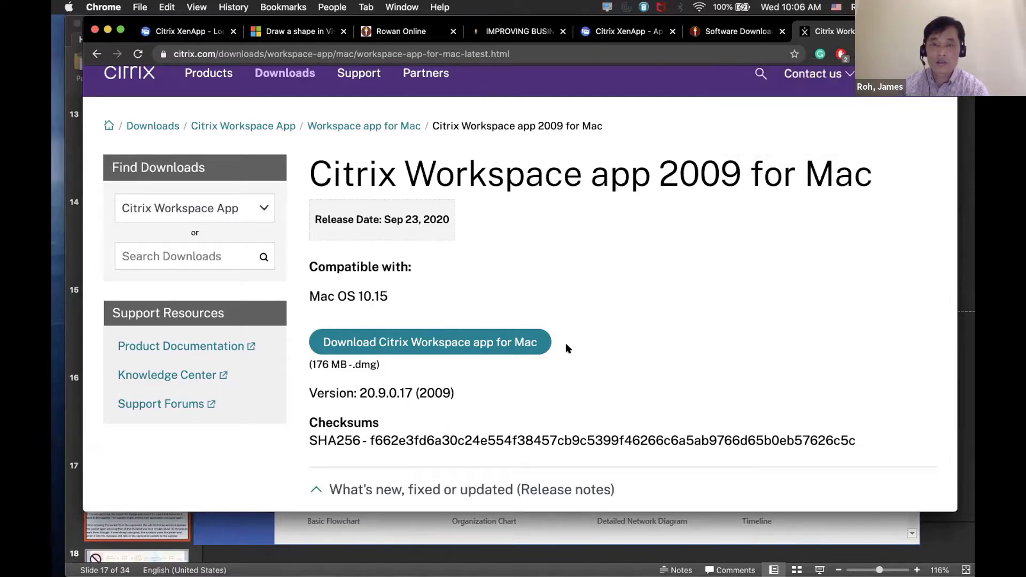
Step: Launch the Citrix Workspace installer from the disk image and allow the package to check whether the software can be installed
key("ctrl+Up")
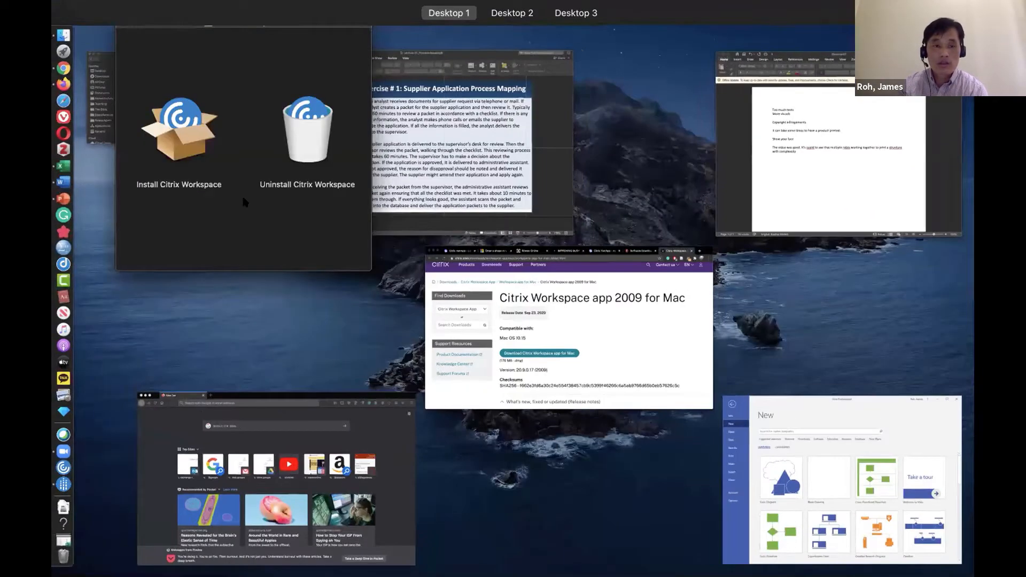
left_click(219, 160)
double_click(219, 158)
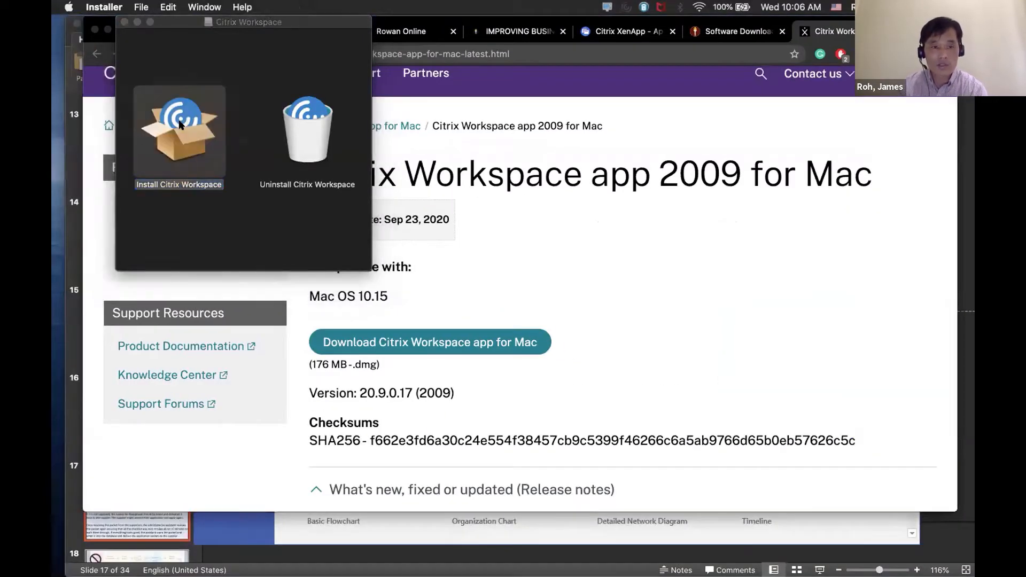
left_click(603, 206)
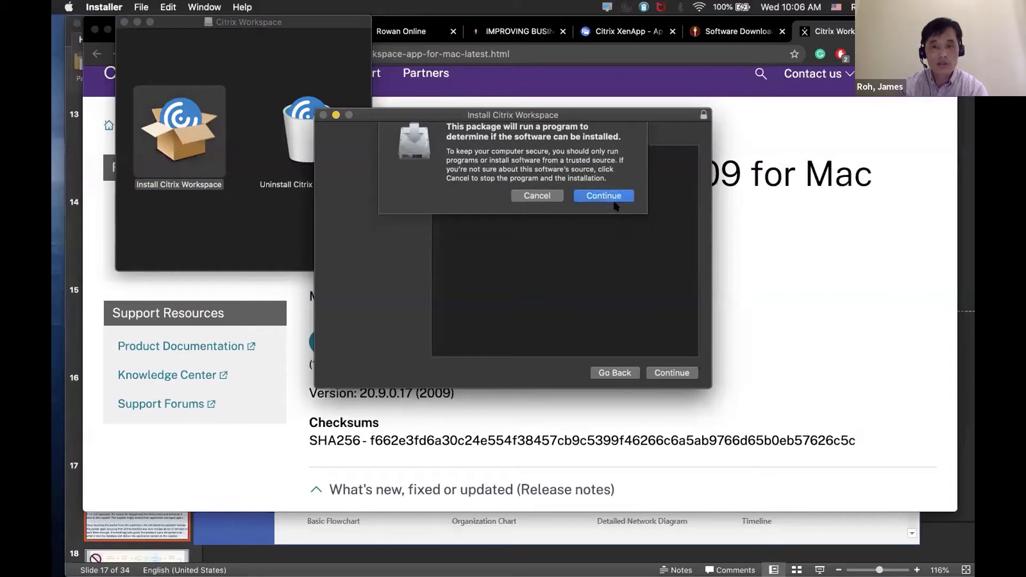
Step: Proceed past the installer's introduction and agree to the software license agreement
left_click(660, 374)
left_click(660, 373)
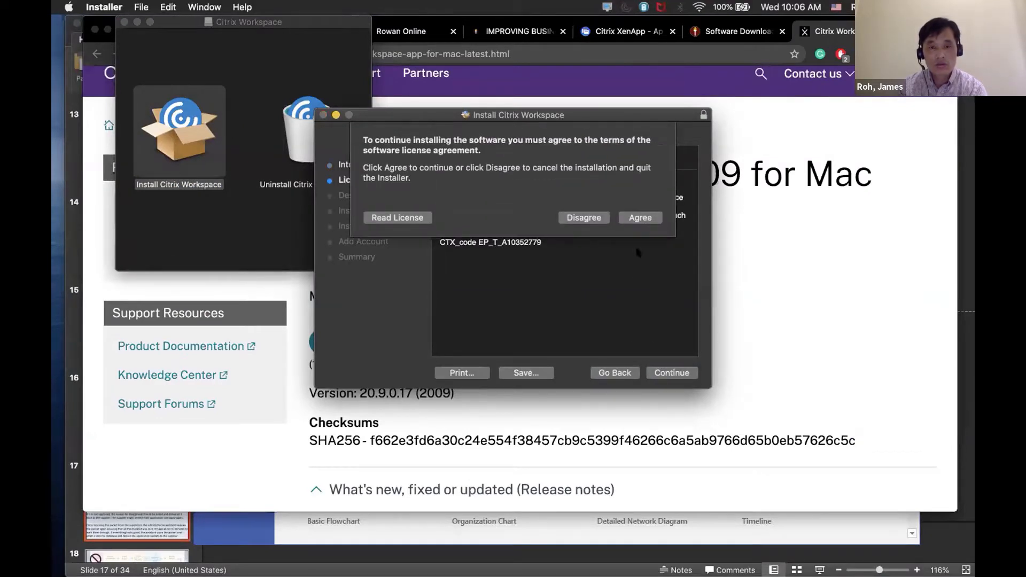
left_click(640, 217)
left_click(660, 372)
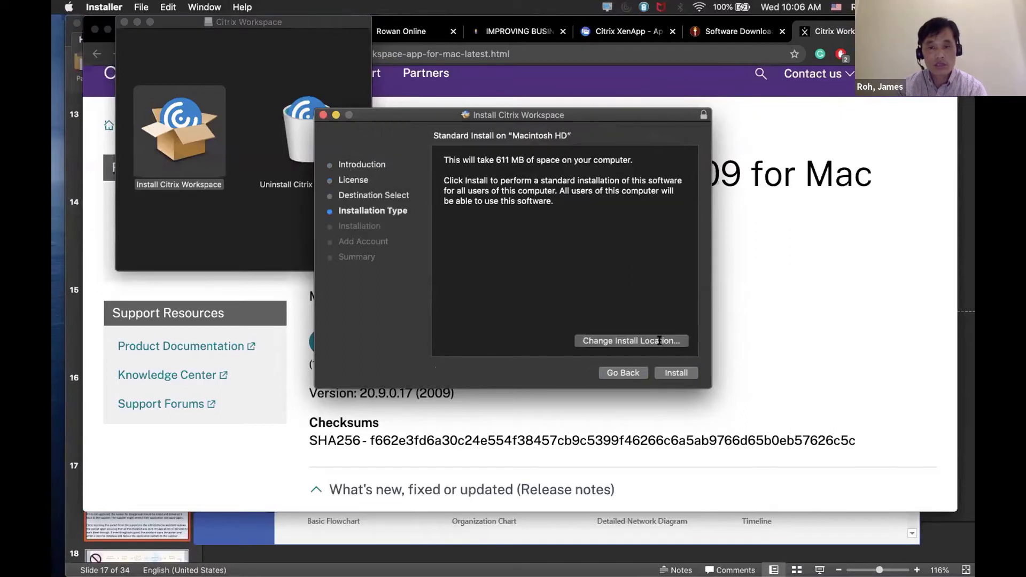
Step: Start the standard installation on Macintosh HD and authorize it with the computer account password
left_click(671, 367)
left_click(600, 190)
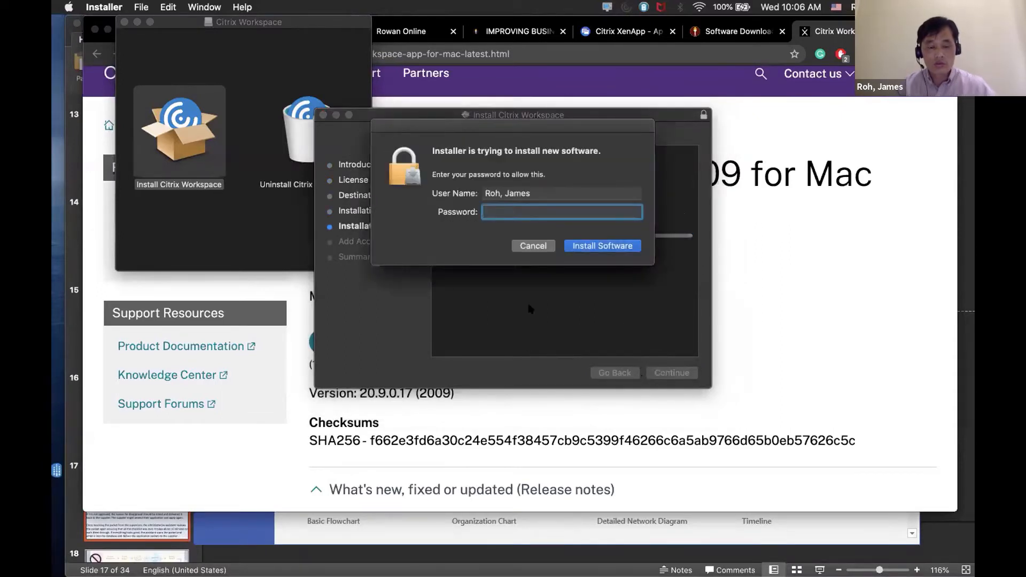
type("****************")
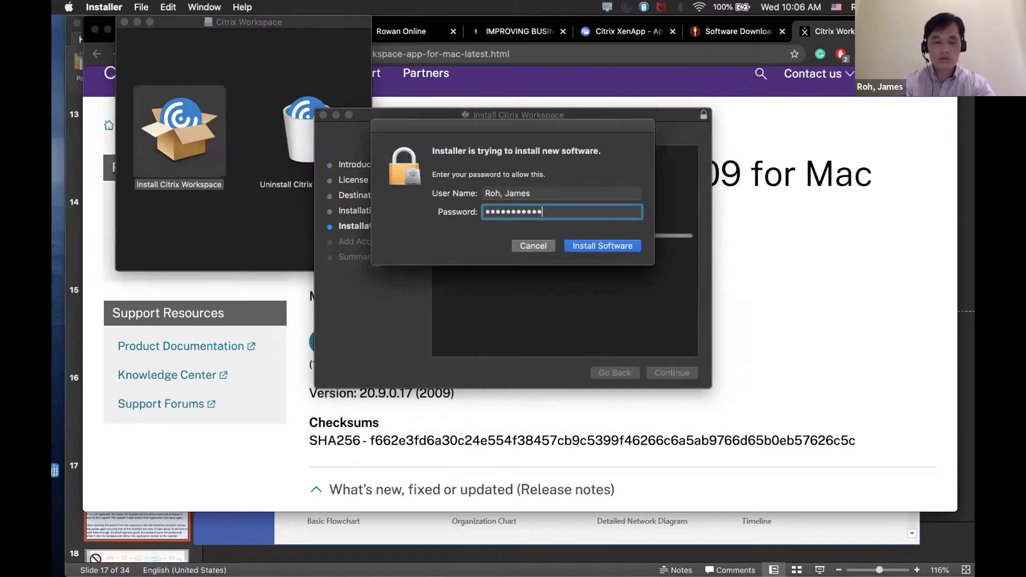
key("Return")
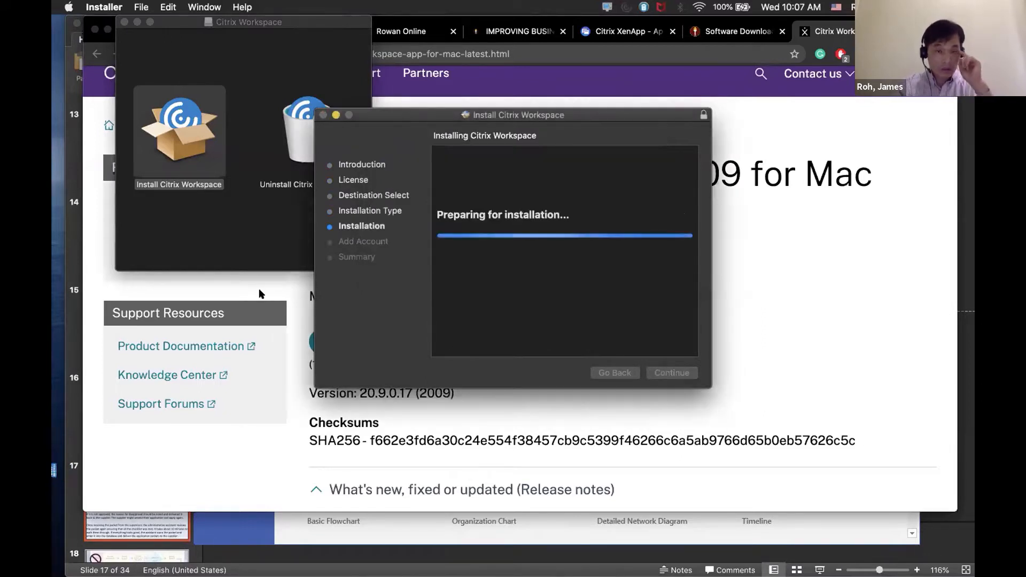
Step: Turn off the Add Account option in the installer and proceed to the installation summary
mouse_move(64, 468)
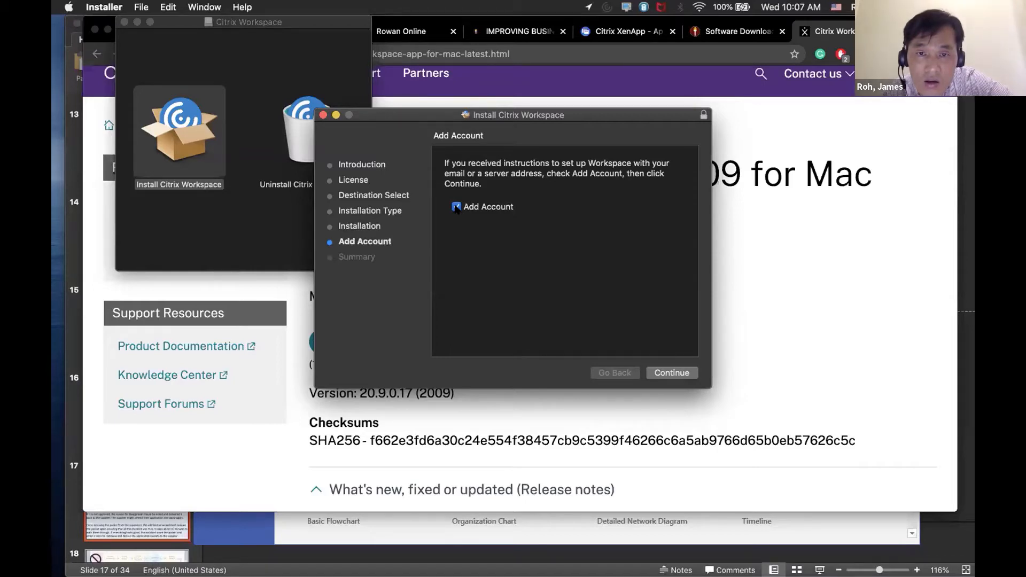
left_click(456, 207)
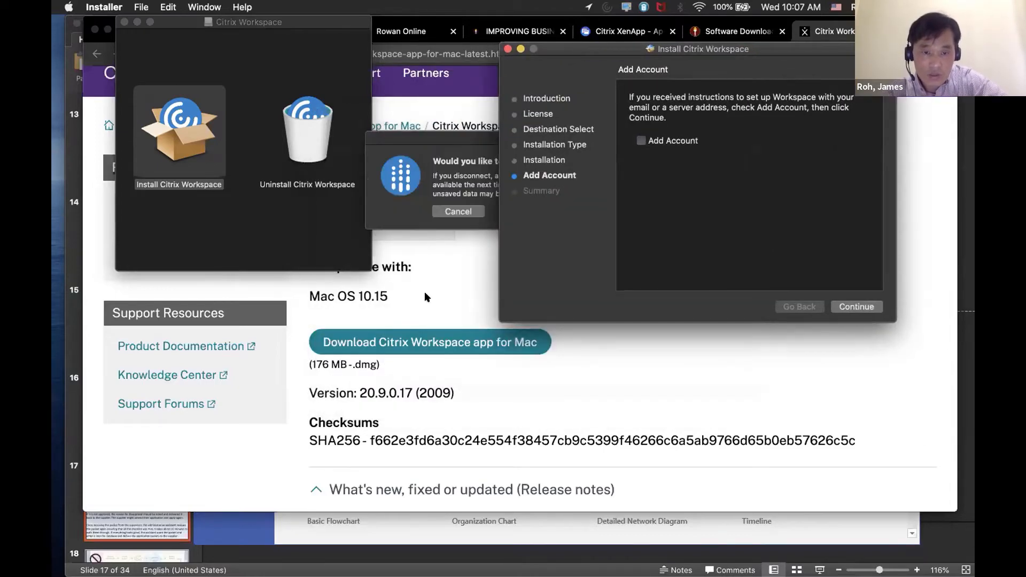
left_click(425, 297)
scroll(425, 293, "down", 5)
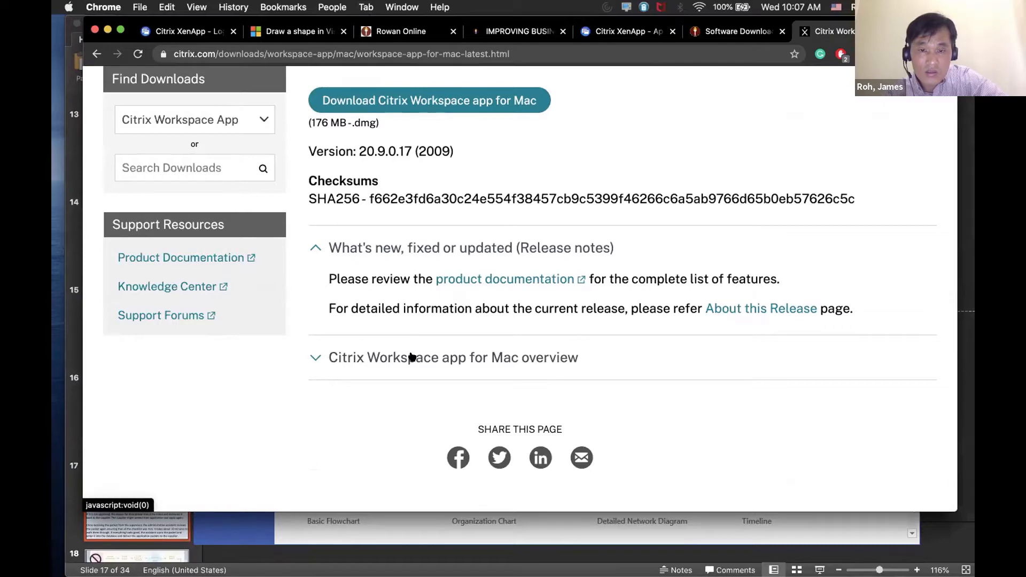
scroll(412, 357, "up", 10)
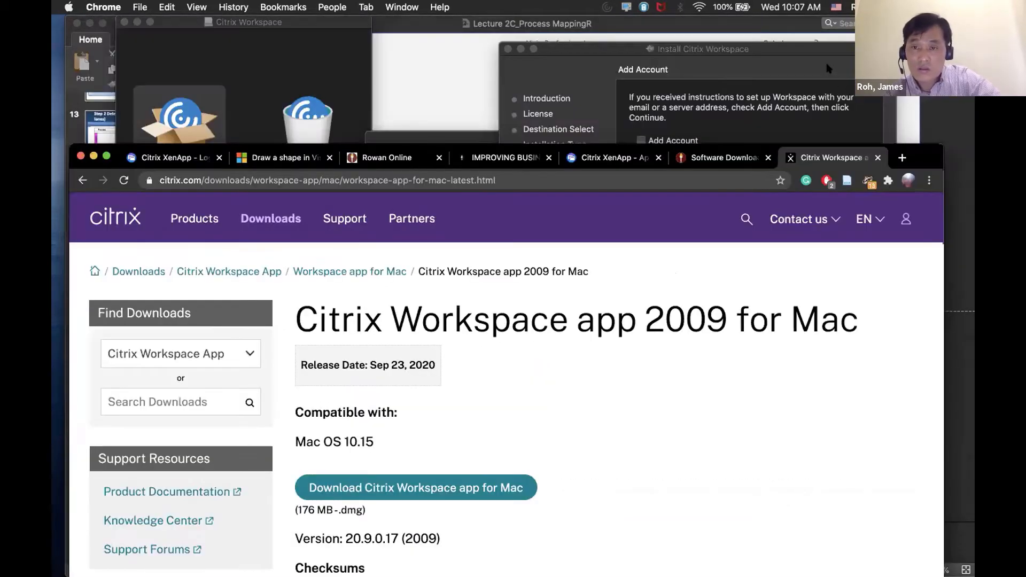
left_click(828, 68)
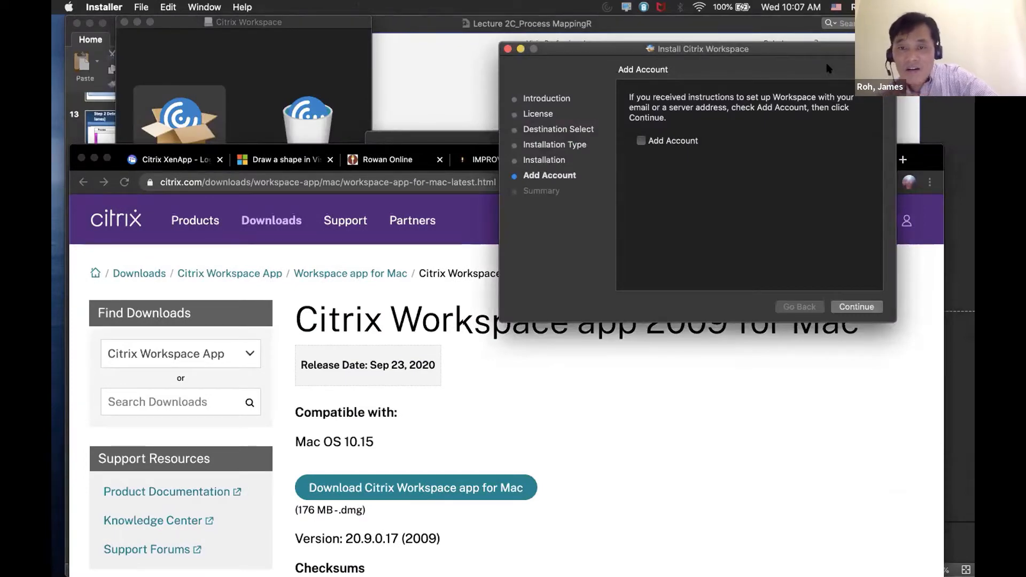
left_click(849, 307)
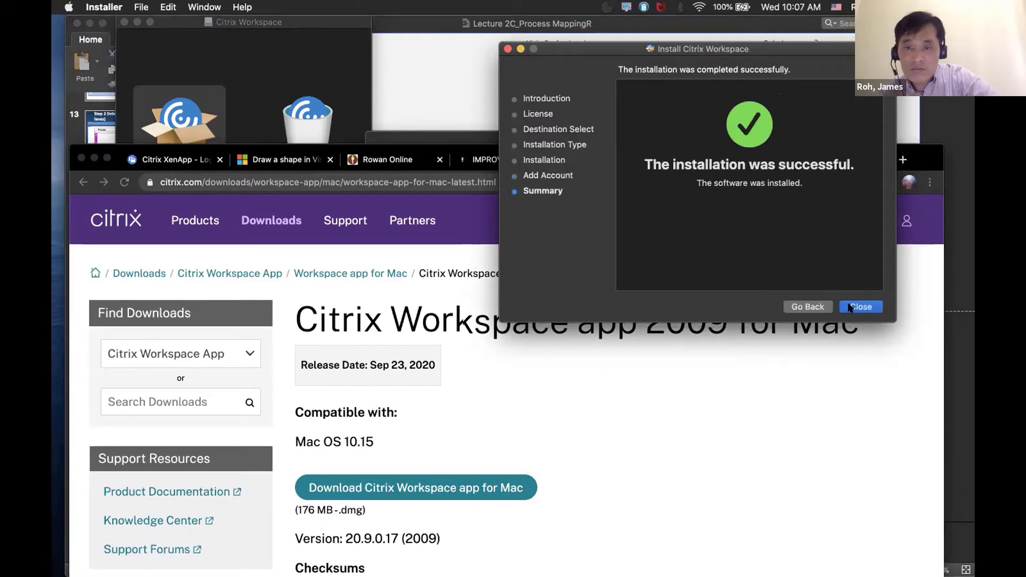
Step: Close the finished Citrix Workspace installer and move it to the Trash
left_click(850, 307)
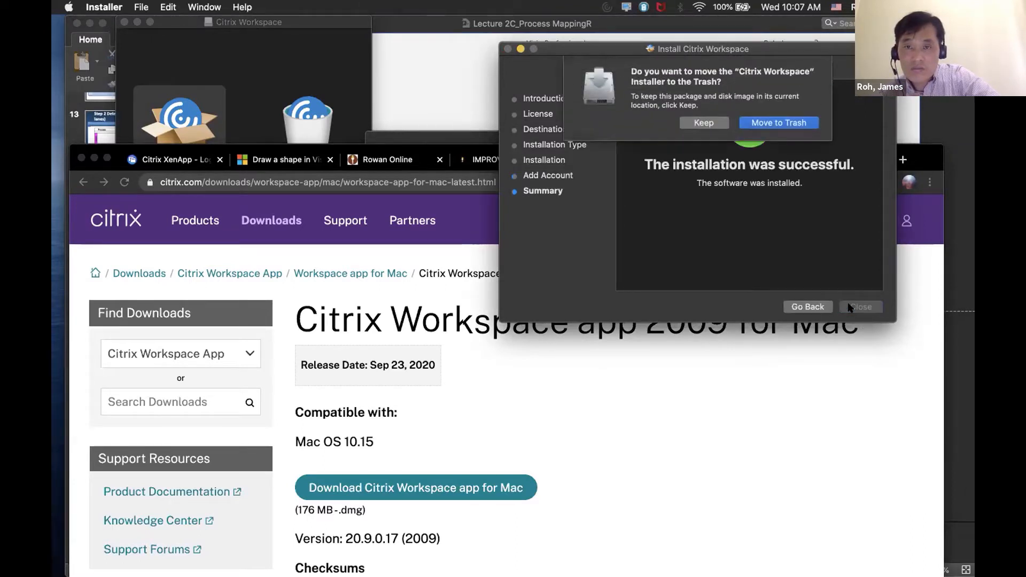
left_click(771, 123)
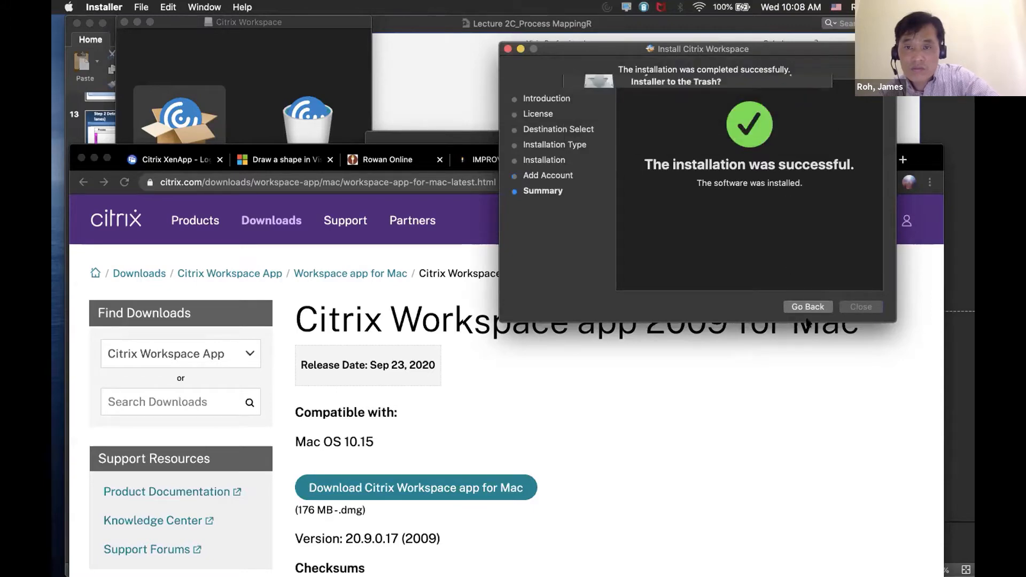
left_click(507, 49)
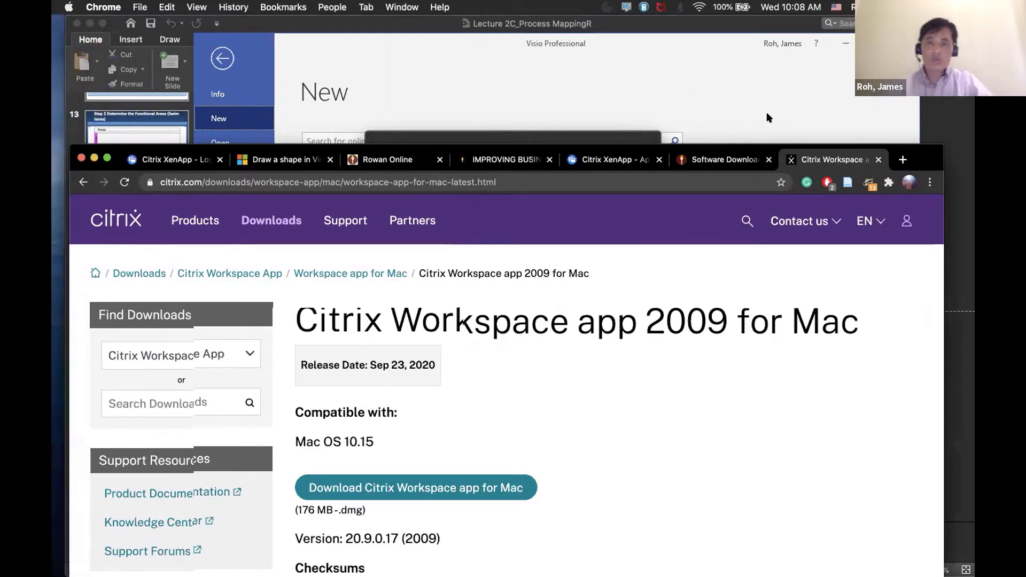
Step: Find Citrix Workspace by searching the Mac for "citrix" and launch it
key("super+space")
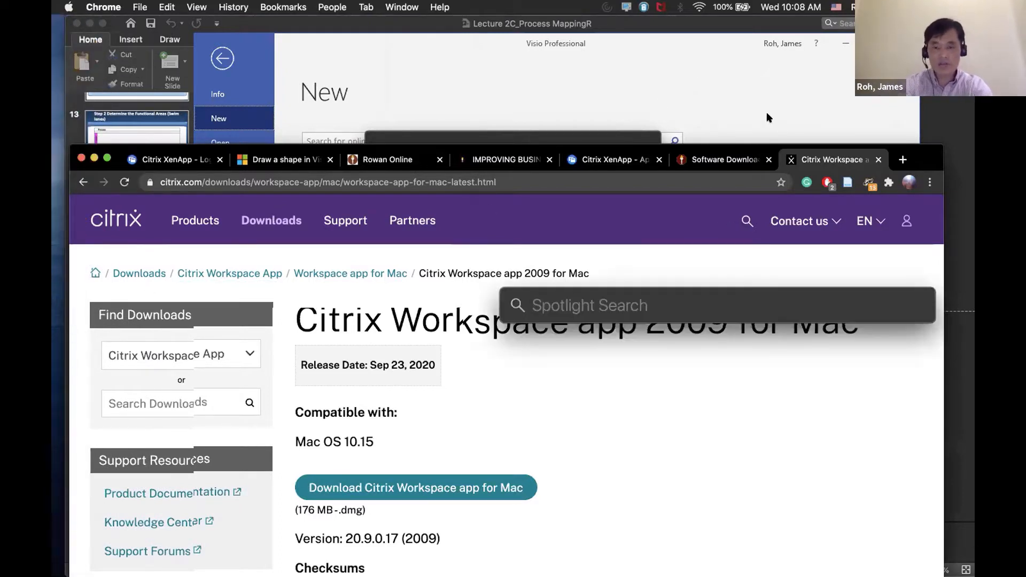
type("citrix")
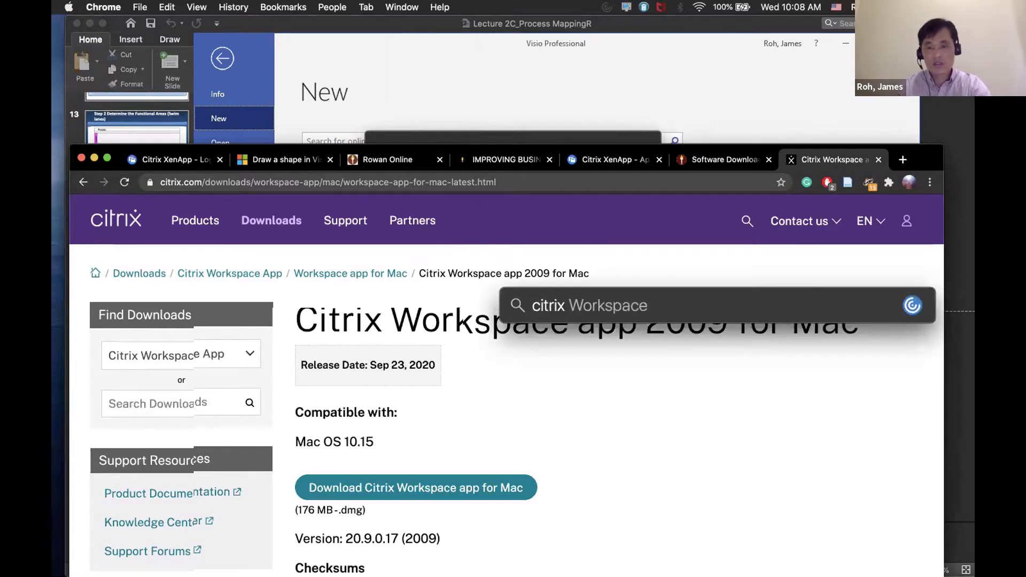
key("Return")
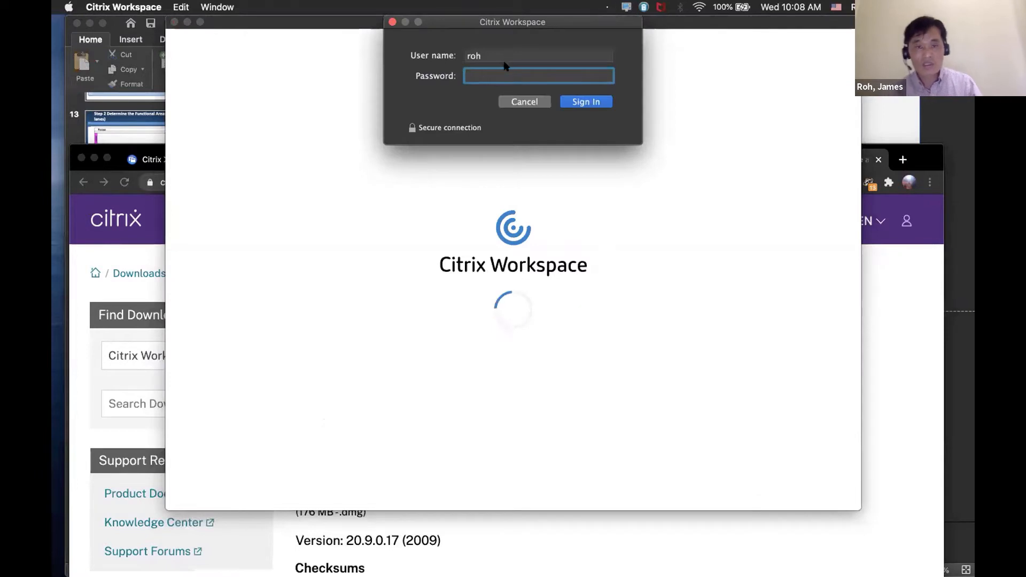
Step: Sign in to Citrix Workspace with the account password for the prefilled user name
type("****")
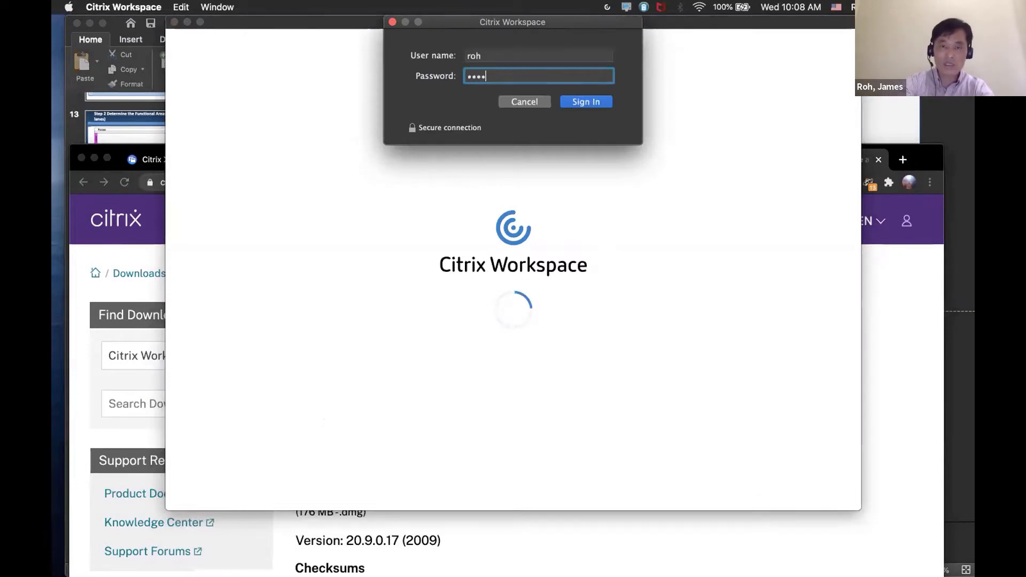
type("*********")
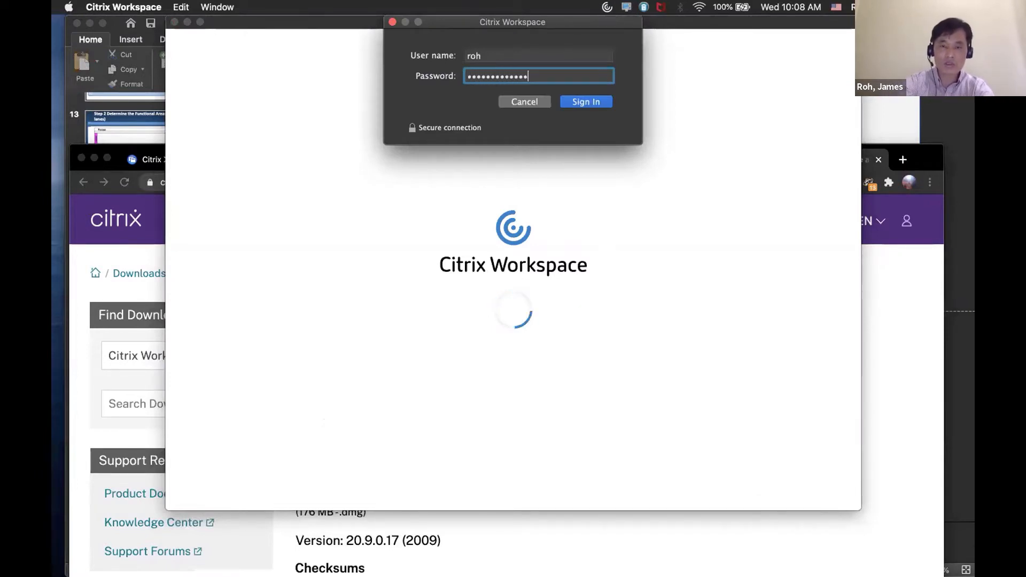
type("**")
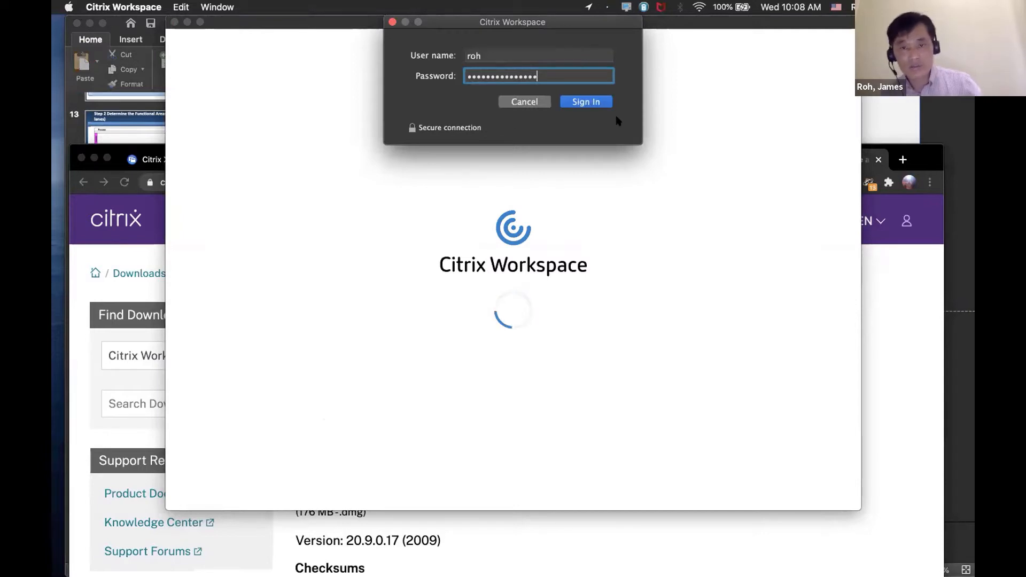
left_click(593, 102)
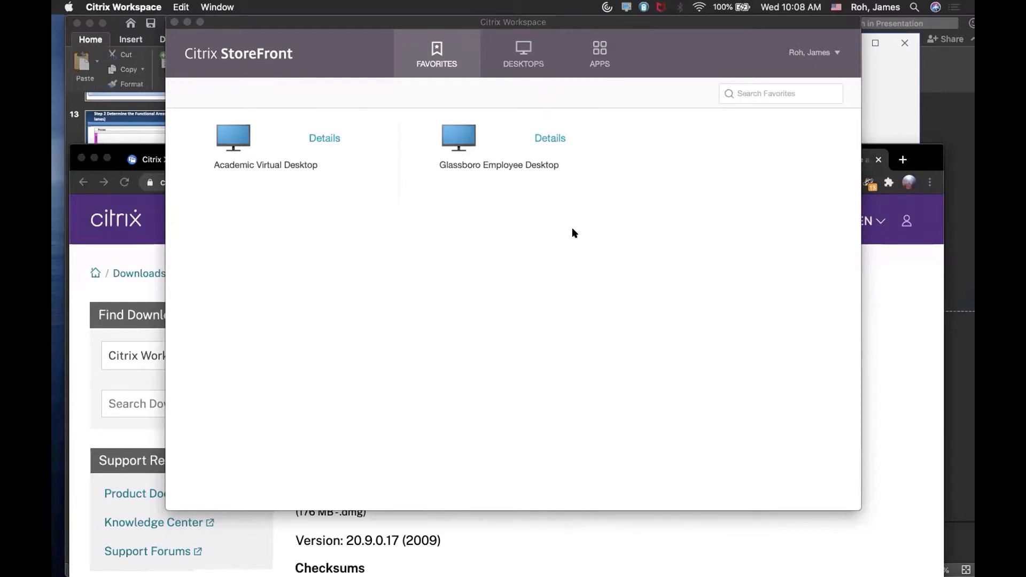
Step: Move the Citrix Workspace window slightly lower and display all available apps in Citrix StoreFront
left_click(356, 316)
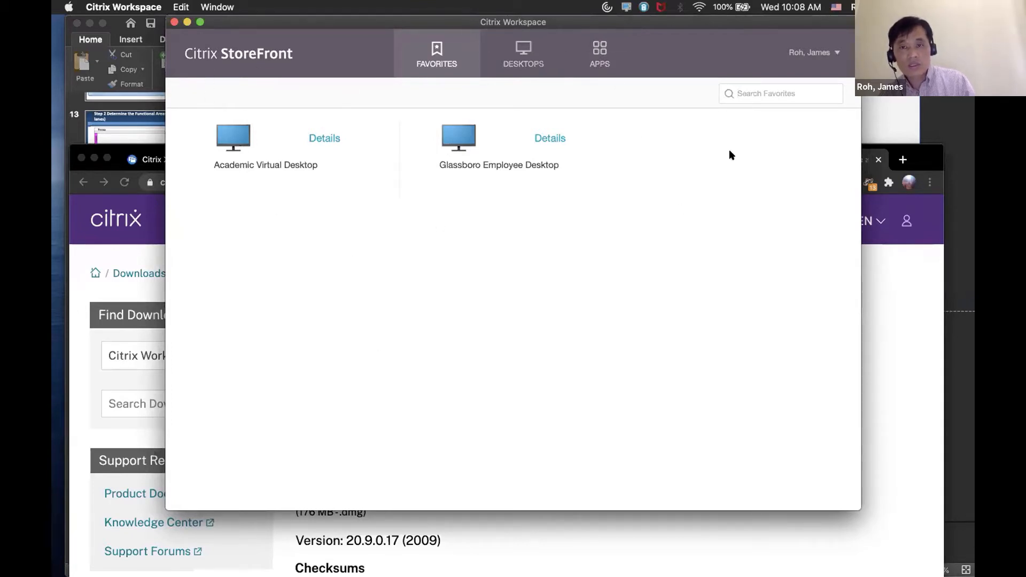
left_click_drag(799, 25, 797, 58)
left_click(596, 84)
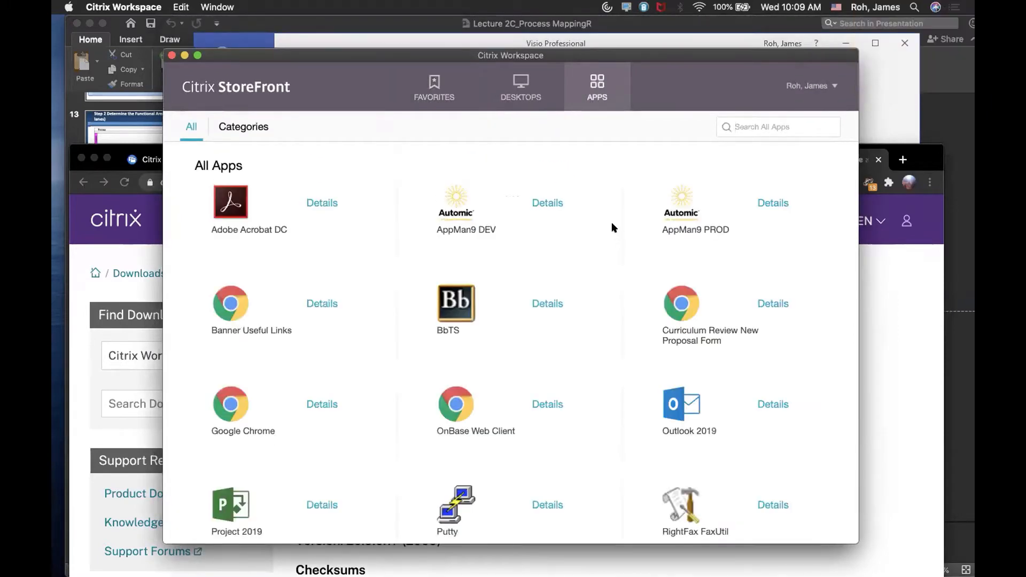
Step: Launch Visio 2019 from the StoreFront apps and cancel the request to disconnect or sign out
left_click_drag(726, 55, 647, 28)
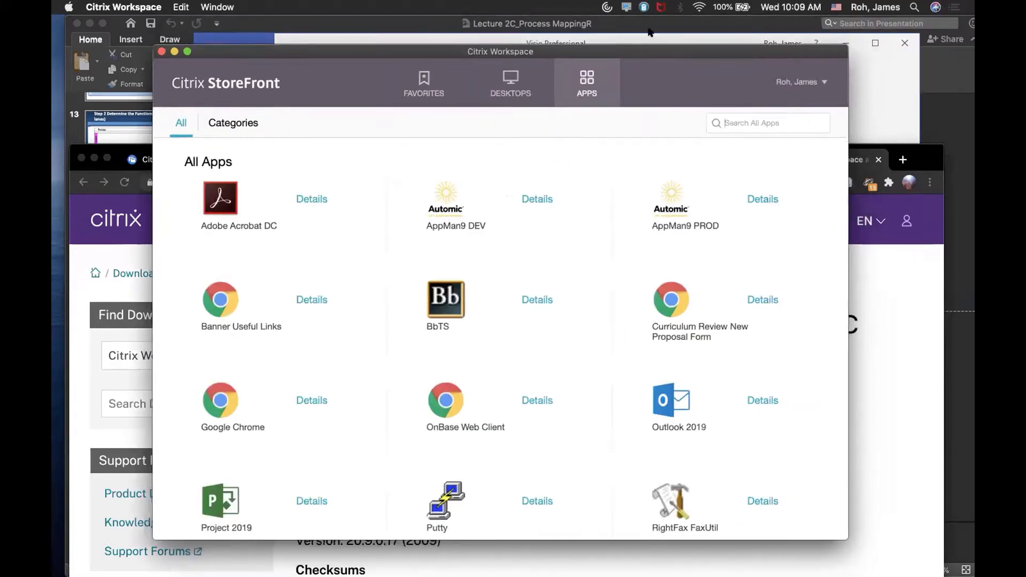
scroll(492, 430, "down", 5)
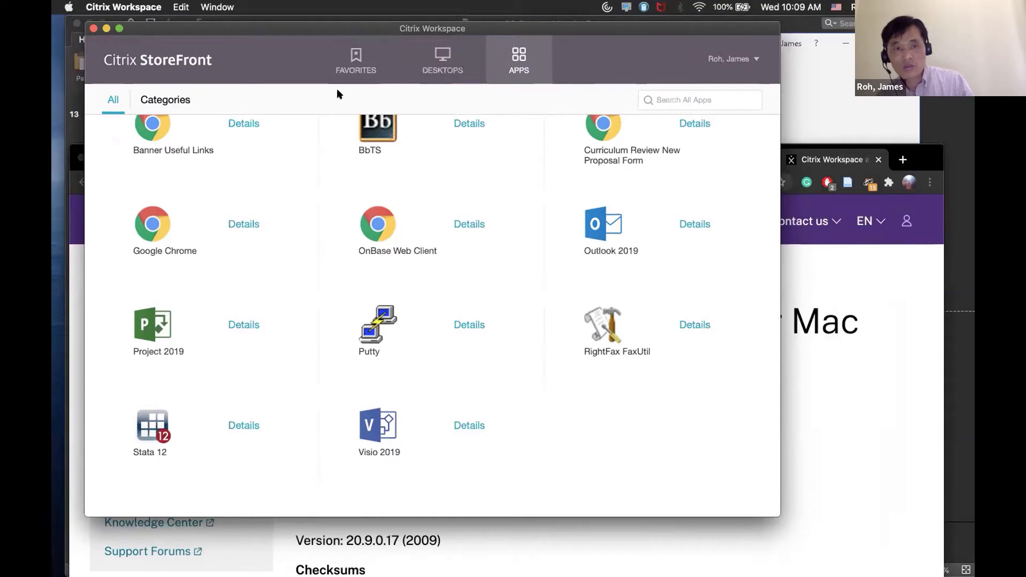
left_click(537, 61)
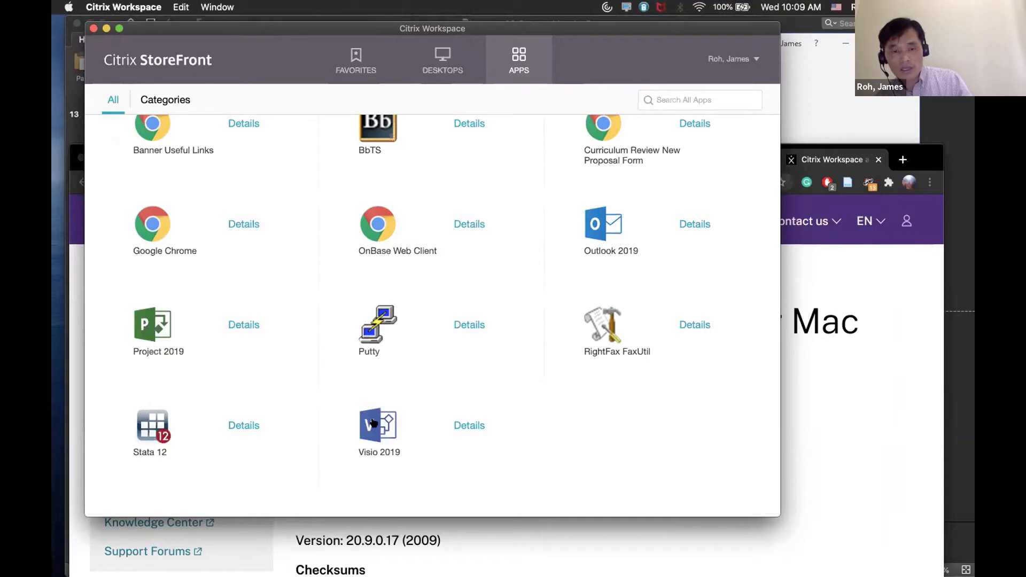
left_click(373, 422)
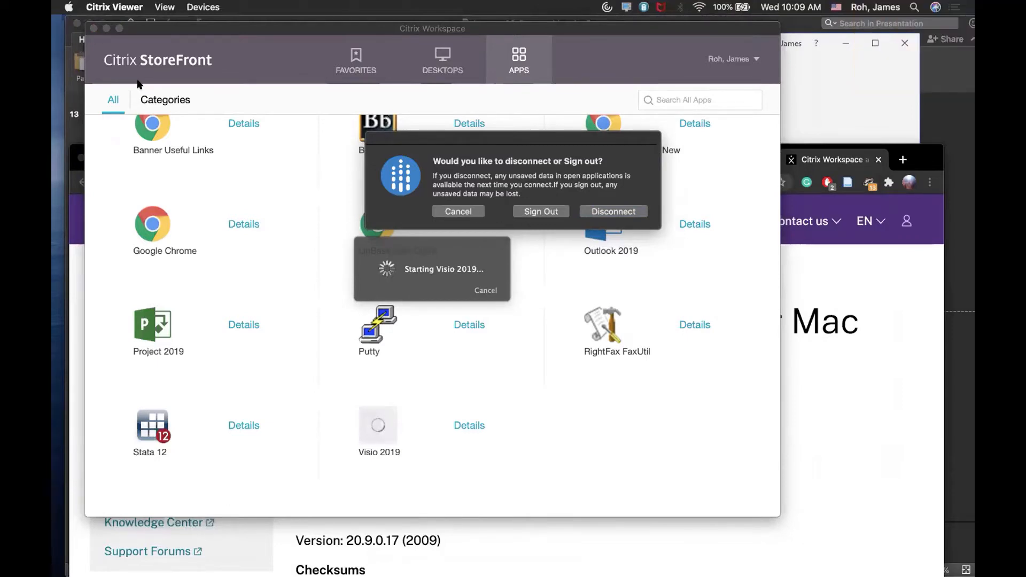
left_click(457, 211)
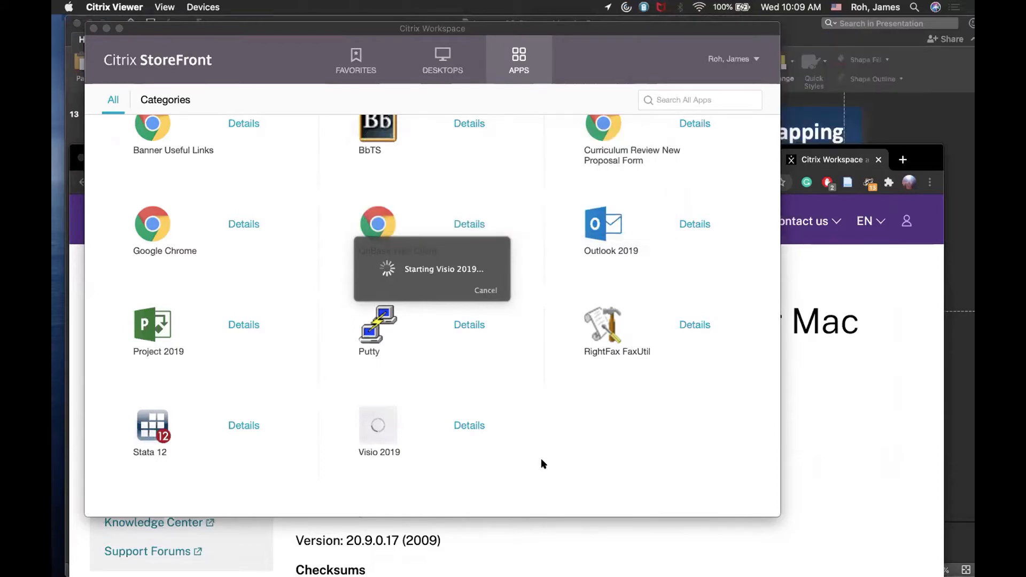
scroll(580, 445, "up", 5)
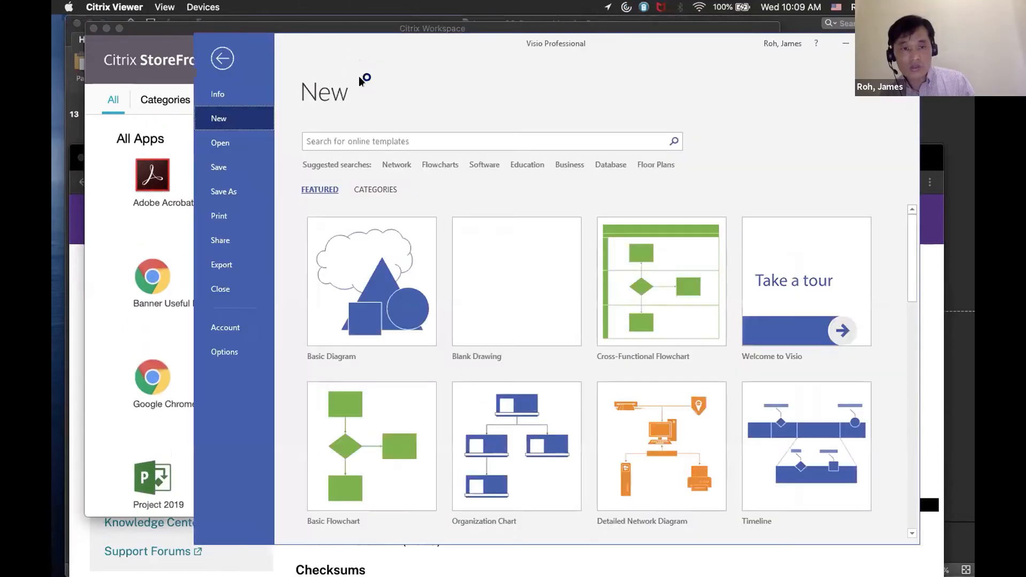
Step: Return to the Citrix Workspace window and review its favorites, desktops and full list of apps
left_click(169, 32)
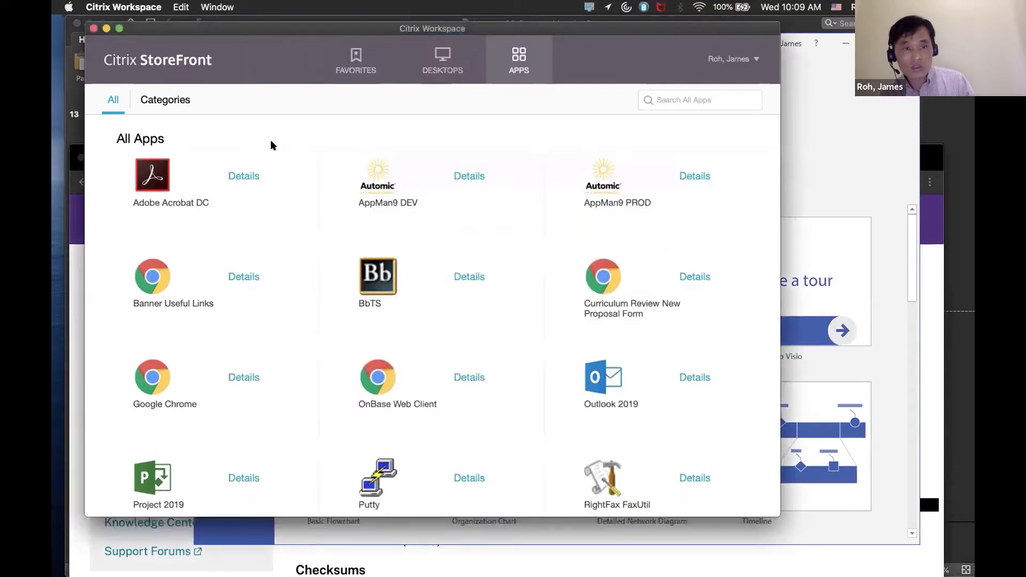
left_click(363, 74)
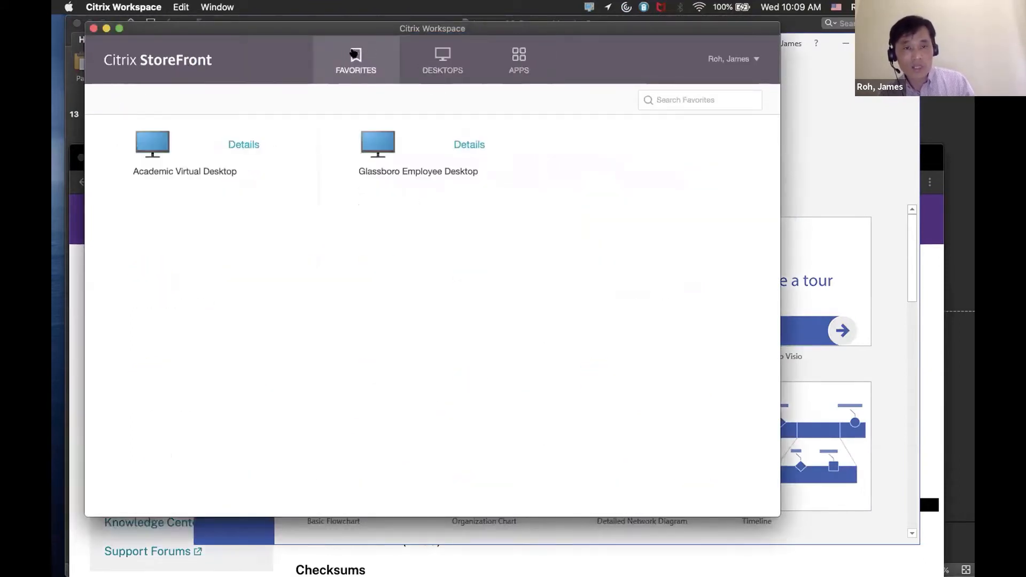
left_click(447, 51)
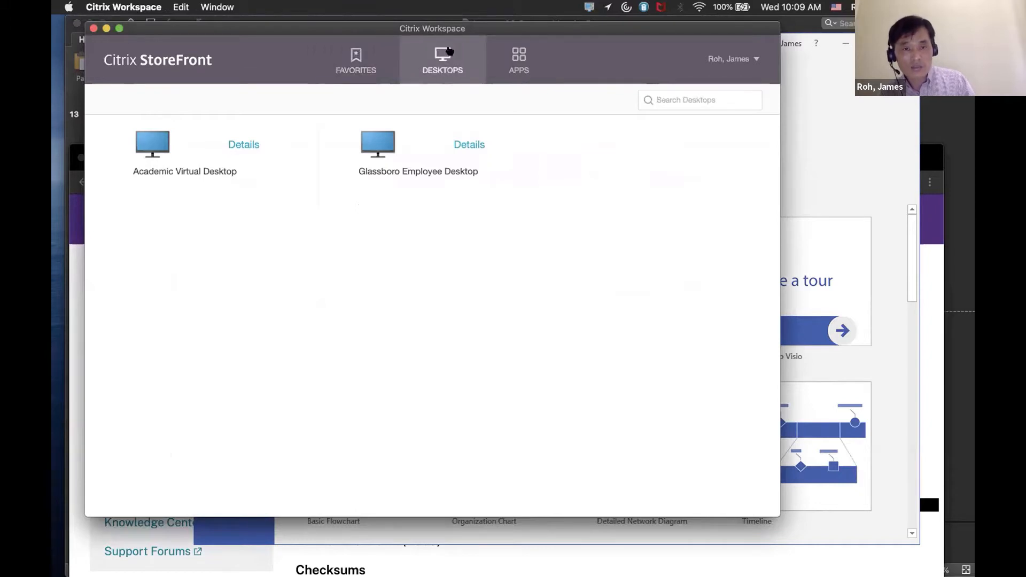
left_click(523, 62)
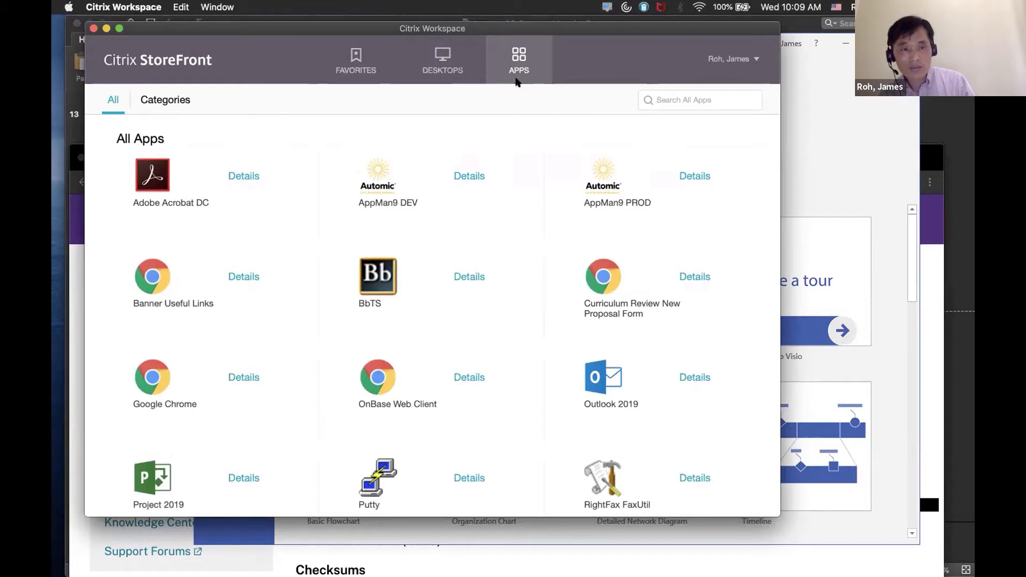
scroll(259, 420, "down", 3)
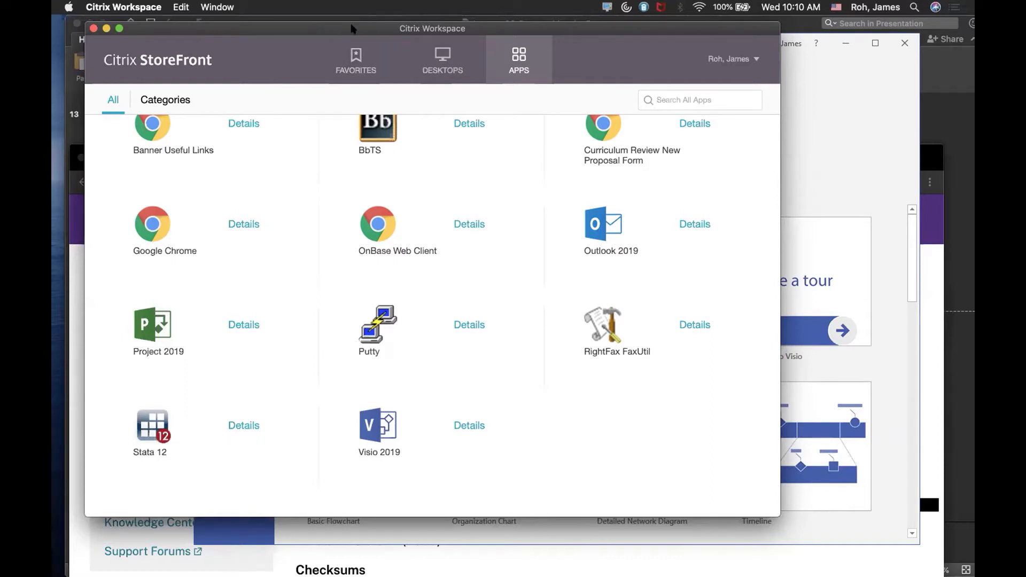
Step: Reposition the Citrix Workspace window, launch the Academic Virtual Desktop and expand its window to full screen
left_click_drag(350, 27, 317, 98)
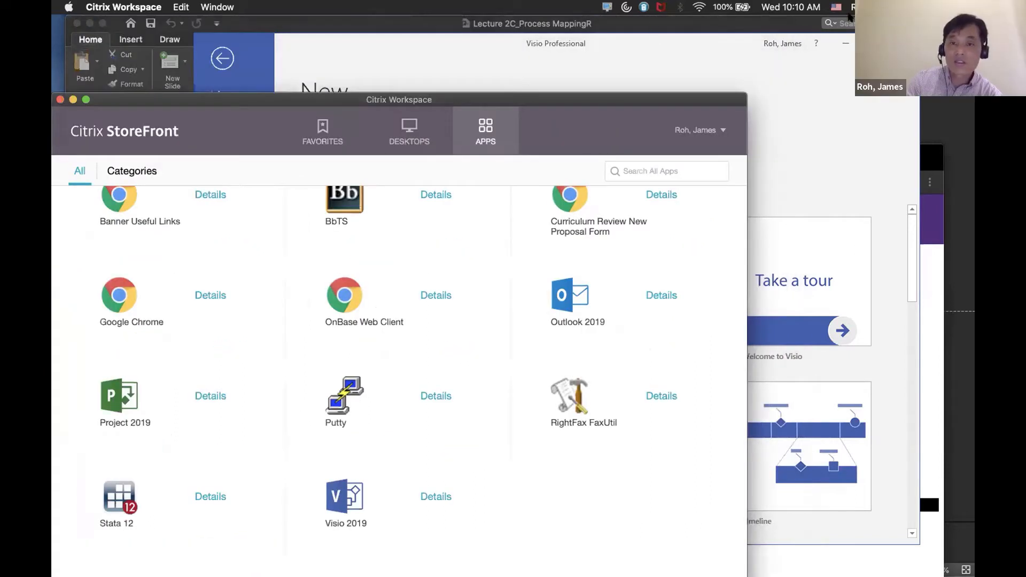
left_click_drag(466, 99, 468, 22)
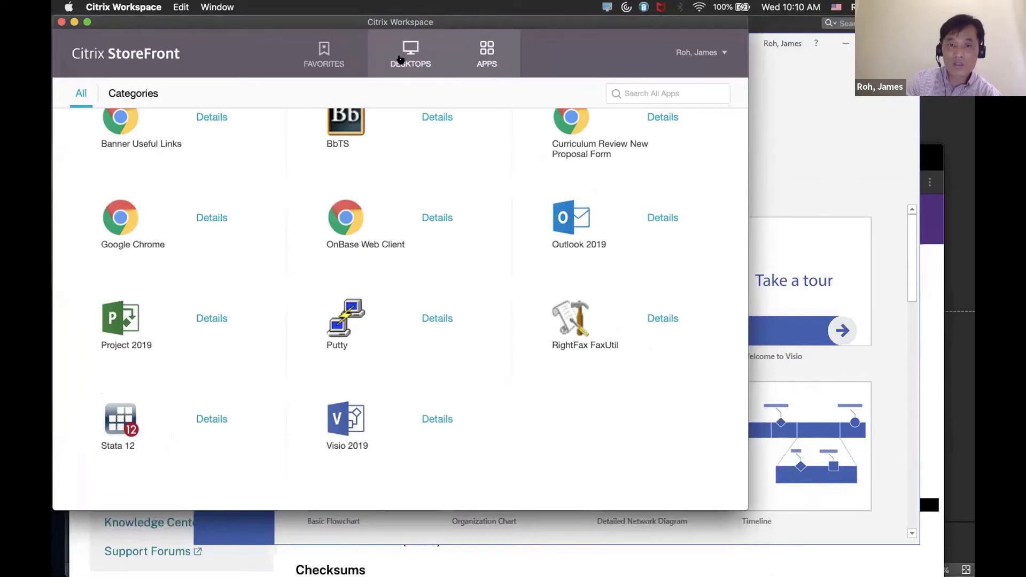
left_click(389, 63)
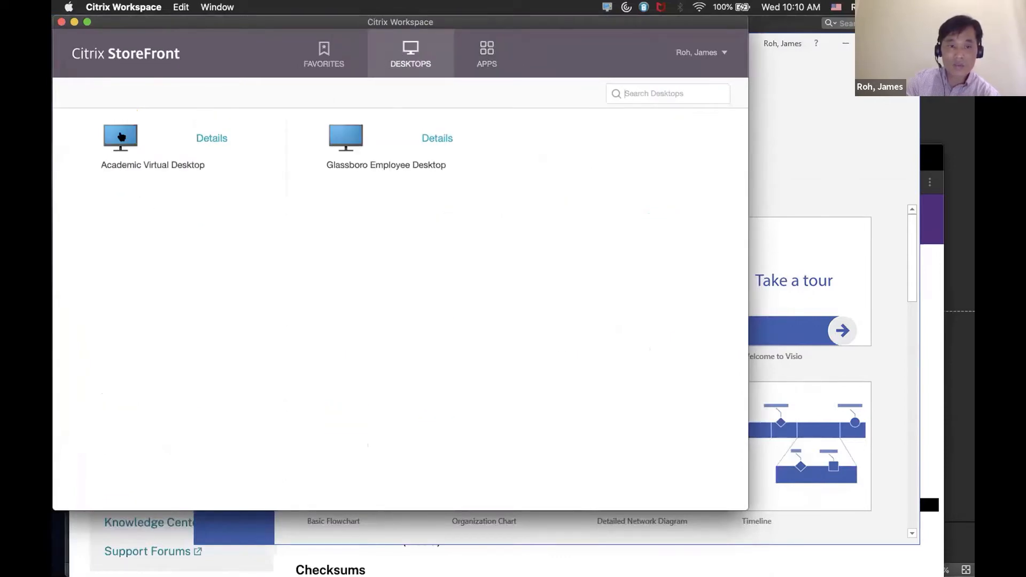
left_click(122, 137)
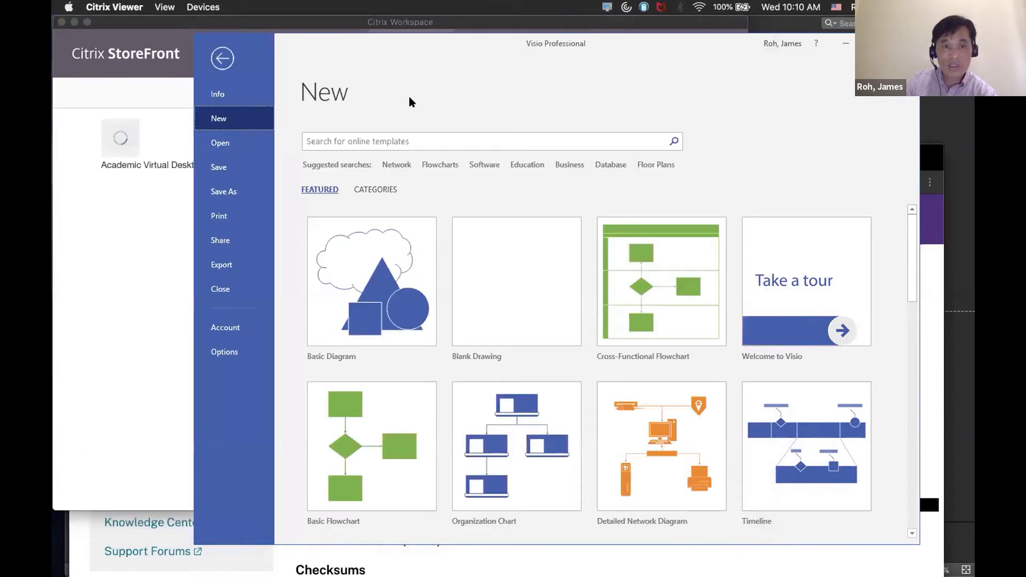
left_click(178, 262)
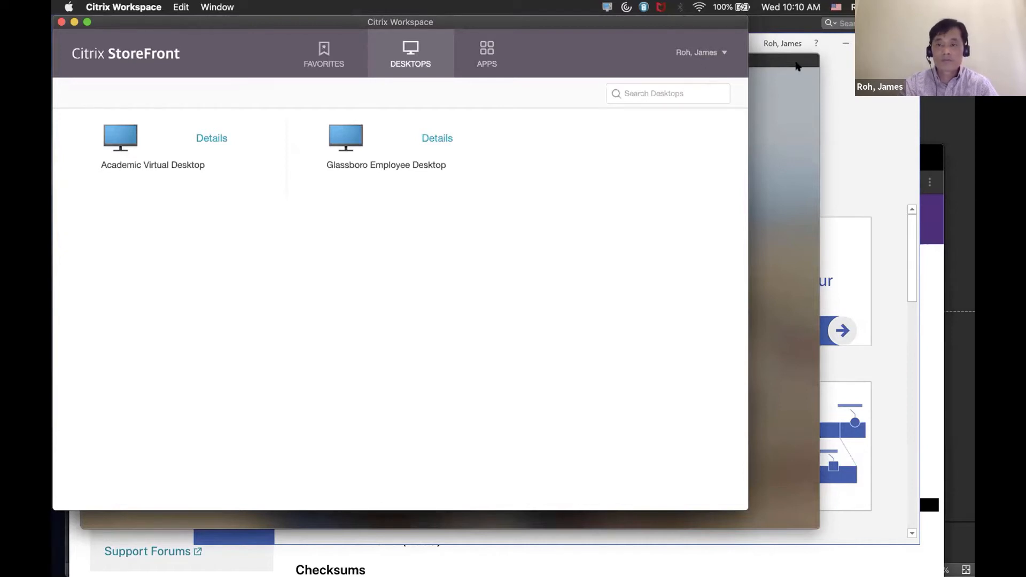
left_click(798, 63)
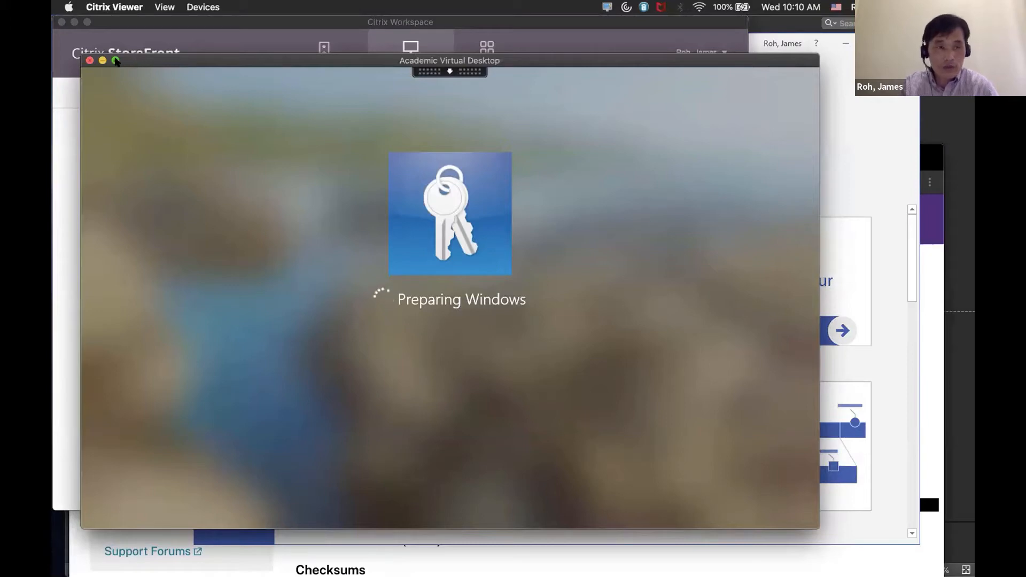
left_click(115, 60)
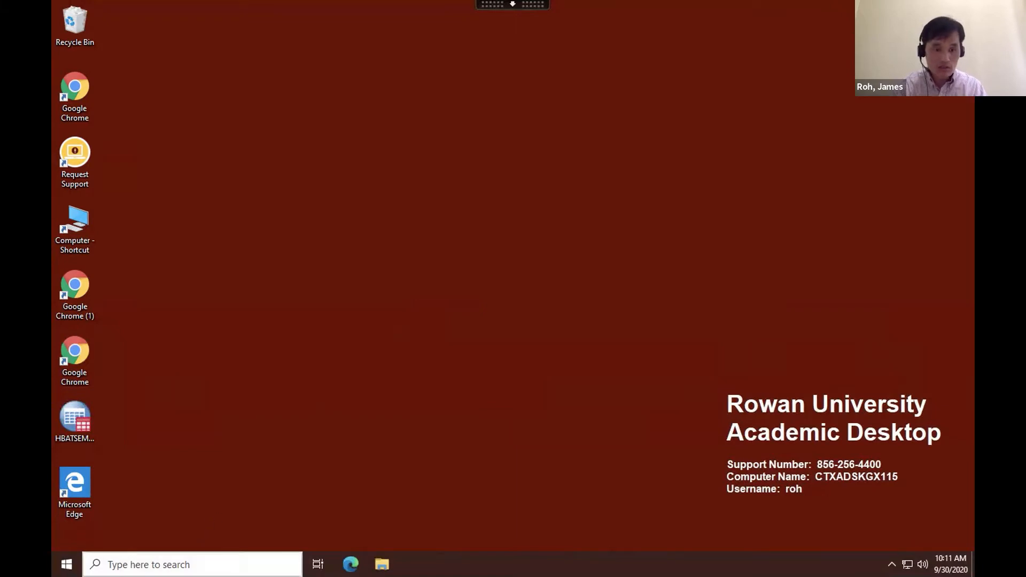
Step: Search Windows on the Academic Virtual Desktop for "visio" and dismiss the results
left_click(177, 565)
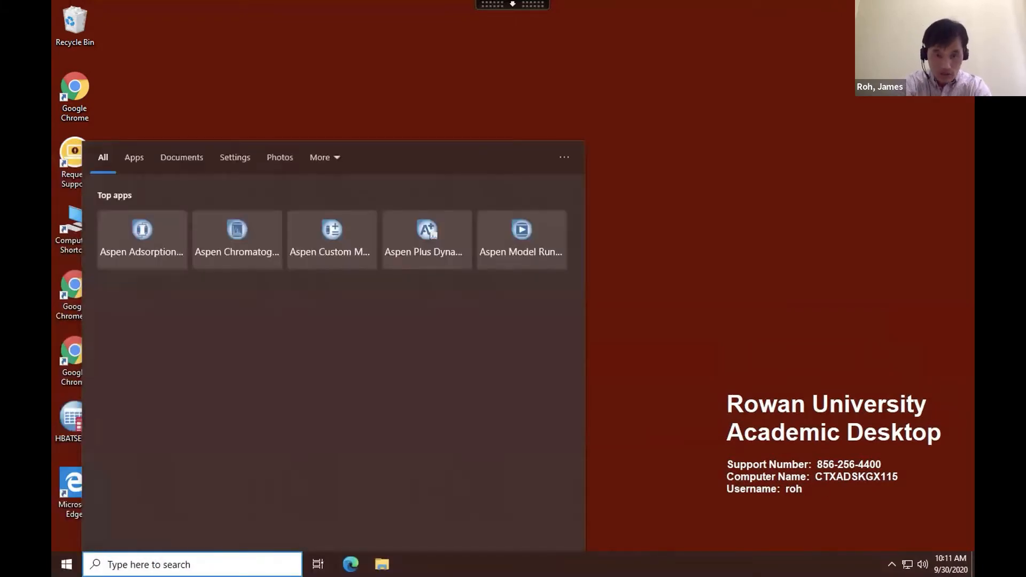
type("visio")
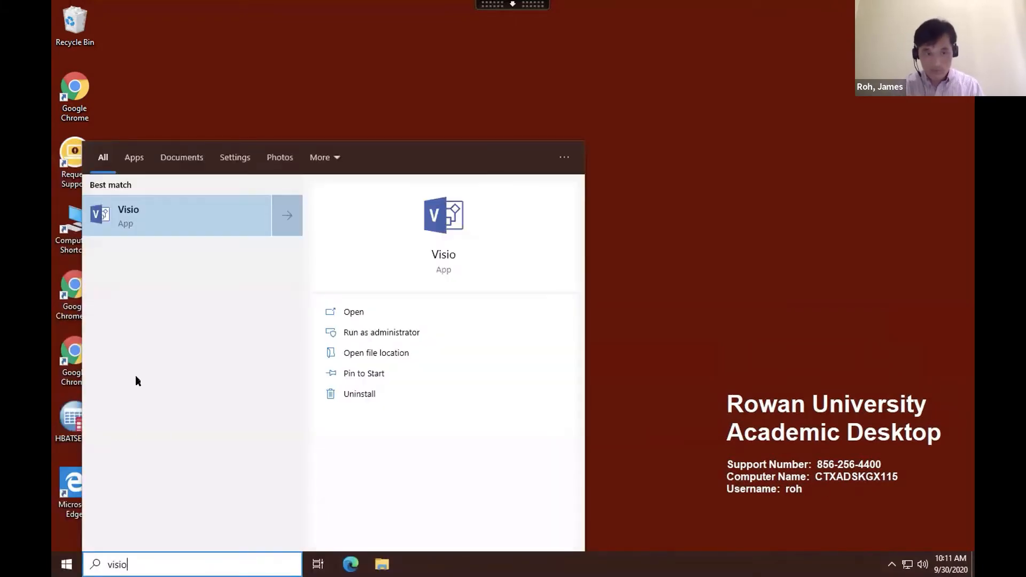
left_click(305, 102)
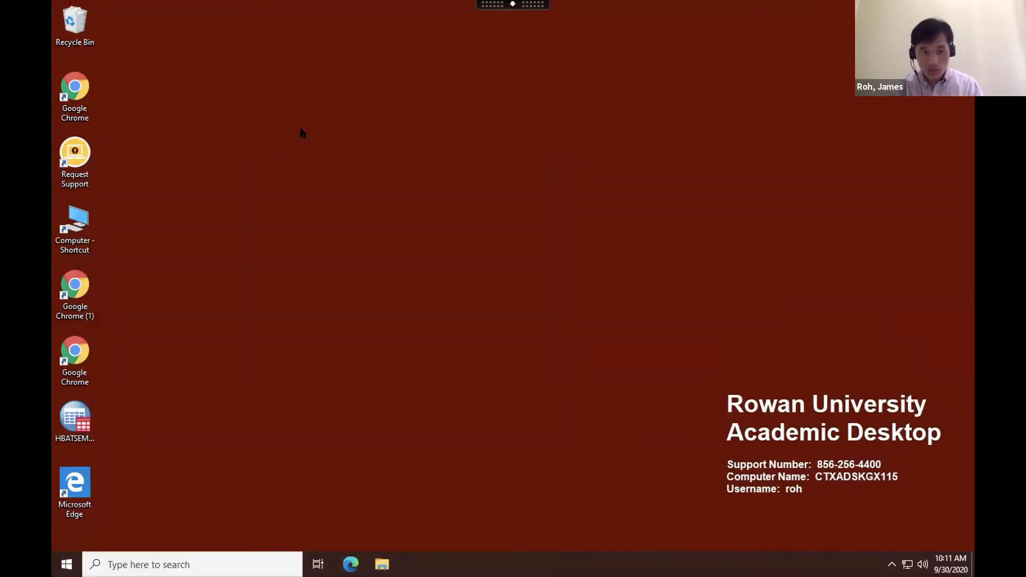
Step: Browse the virtual desktop's alphabetical list of installed programs down to its end and back, and close it
left_click(66, 564)
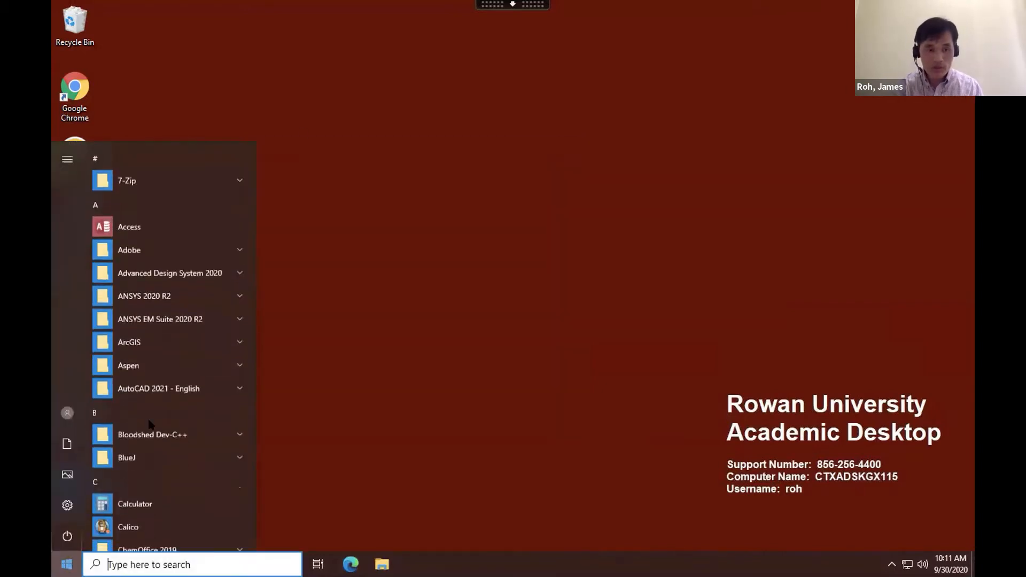
scroll(150, 423, "down", 10)
scroll(149, 423, "up", 5)
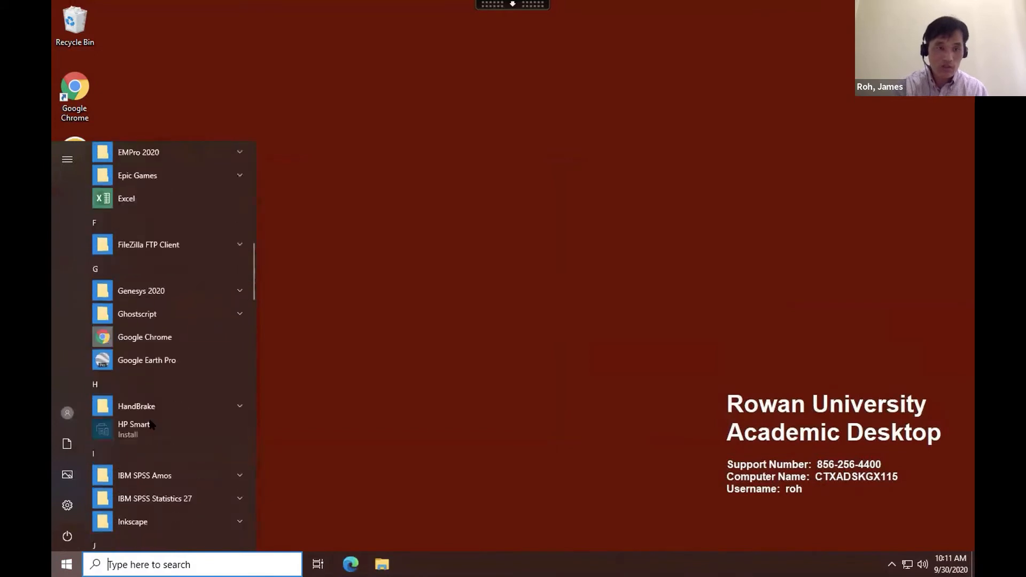
scroll(150, 423, "down", 10)
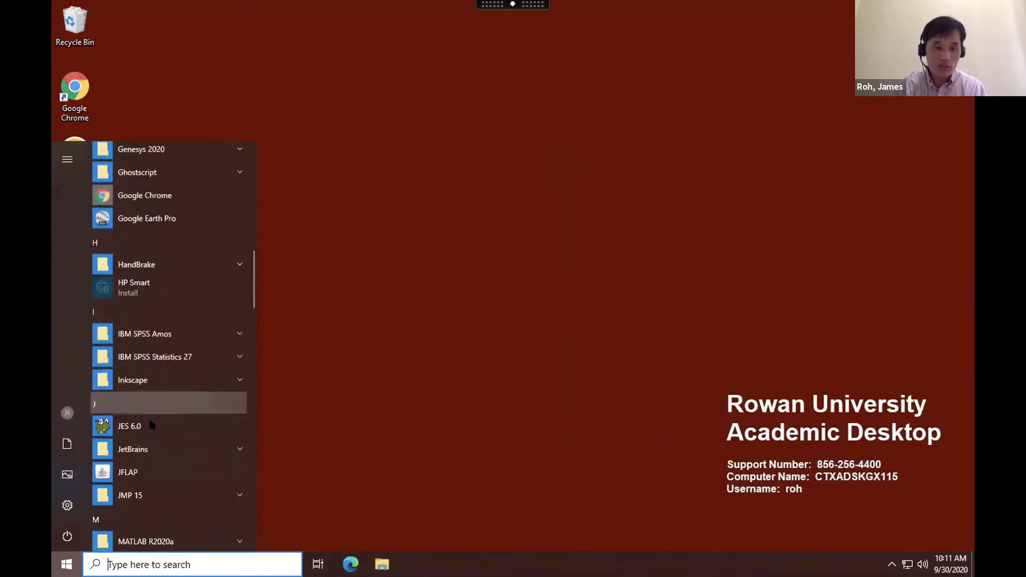
scroll(150, 424, "down", 10)
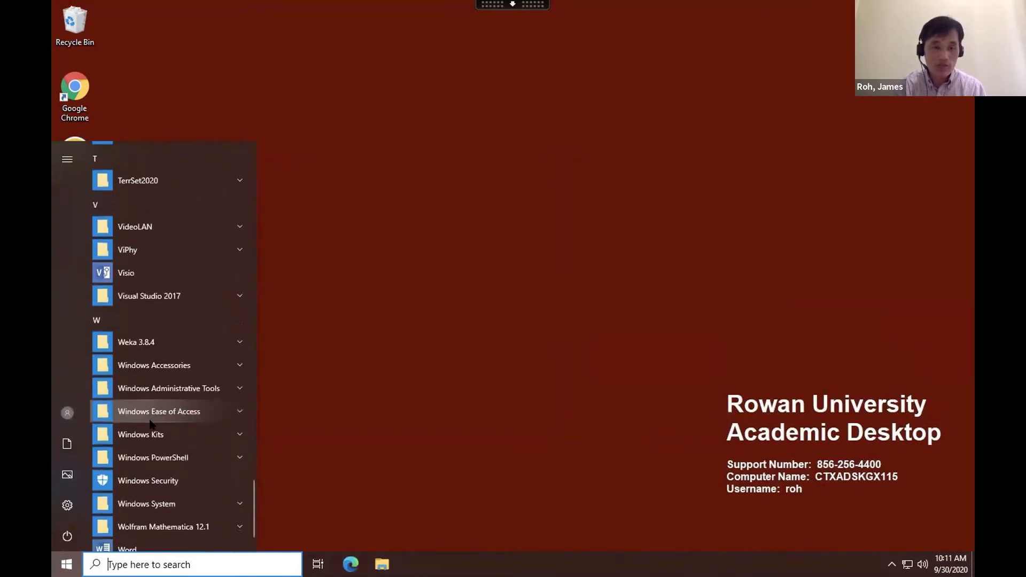
scroll(150, 422, "down", 2)
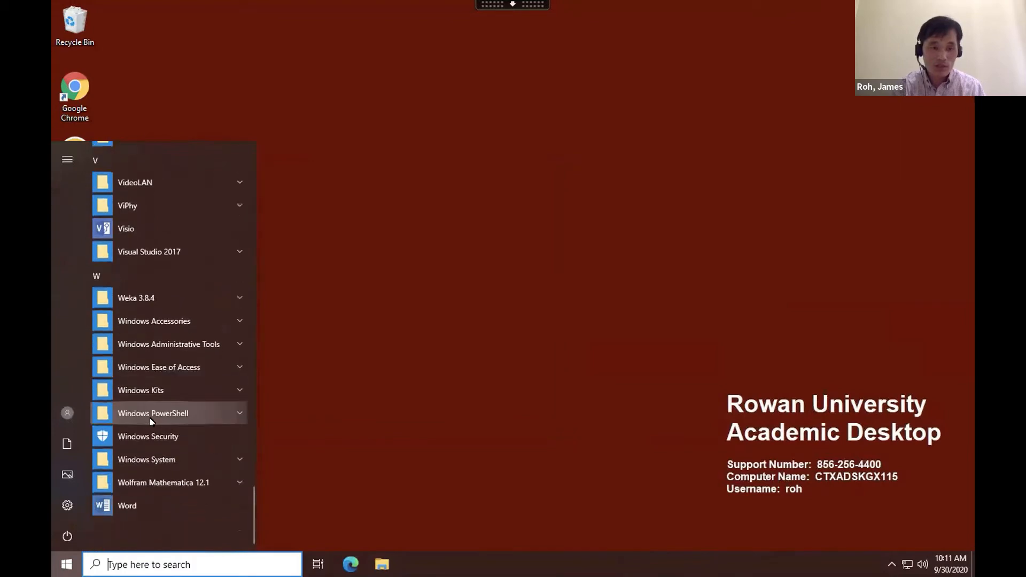
scroll(150, 422, "up", 10)
scroll(150, 422, "up", 15)
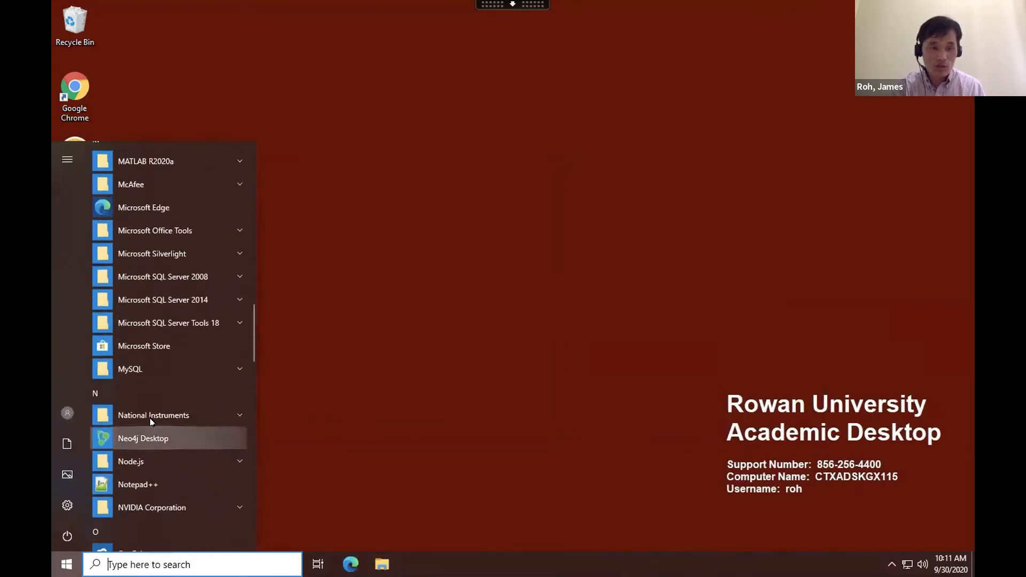
scroll(150, 422, "up", 10)
left_click(390, 345)
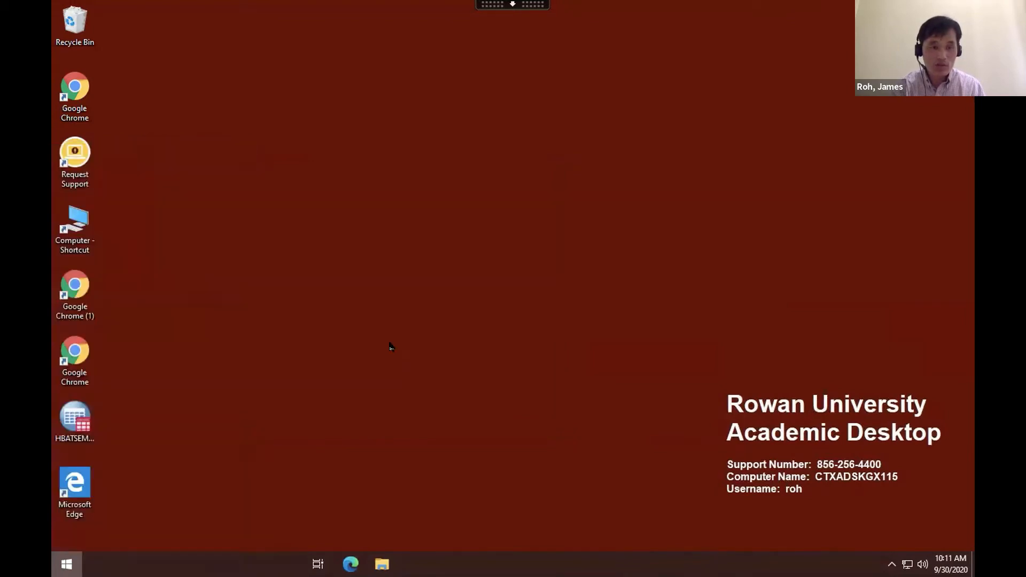
Step: Find Visio on the virtual desktop by searching for "visio", launch it and bring its start screen forward
left_click(160, 564)
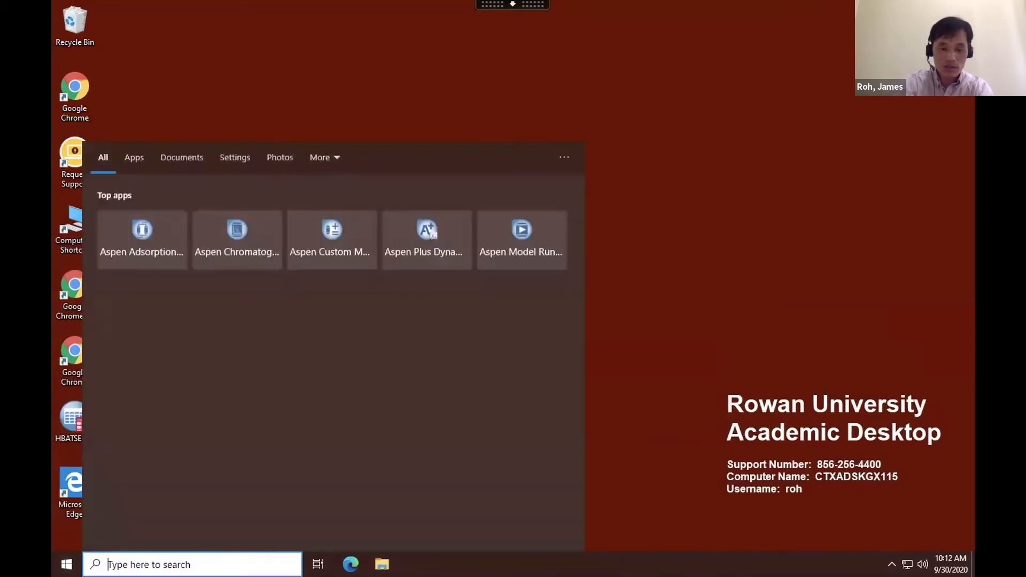
type("visio")
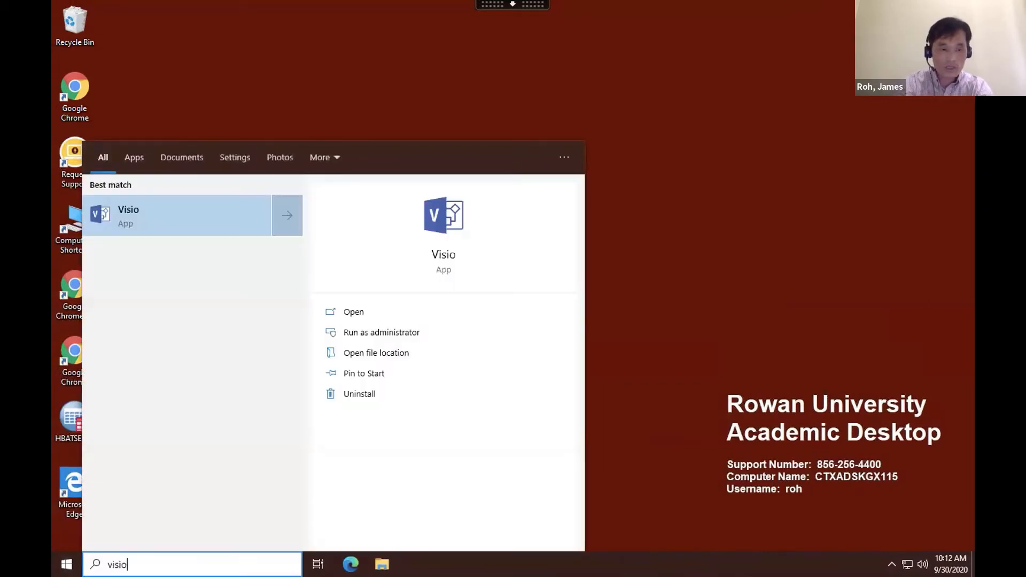
left_click(126, 214)
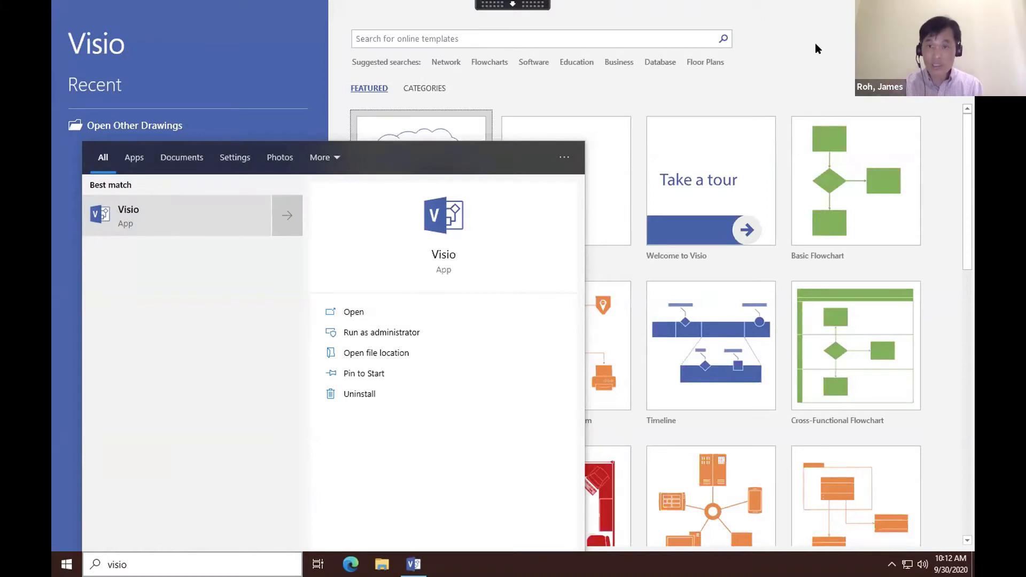
left_click(772, 66)
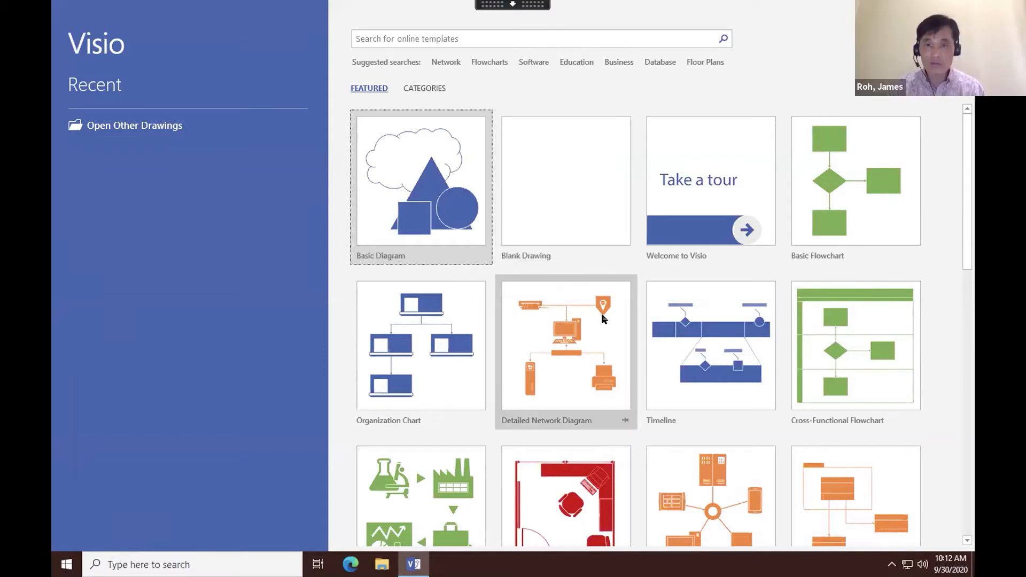
Step: Leave the full-screen virtual desktop and switch to Zoom on the Mac
key("ctrl+Up")
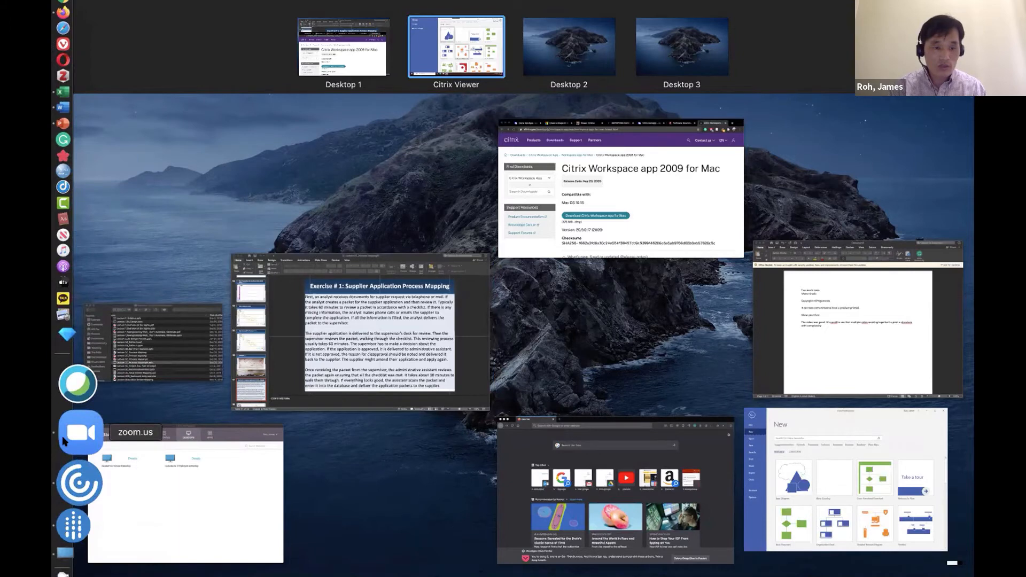
left_click(63, 441)
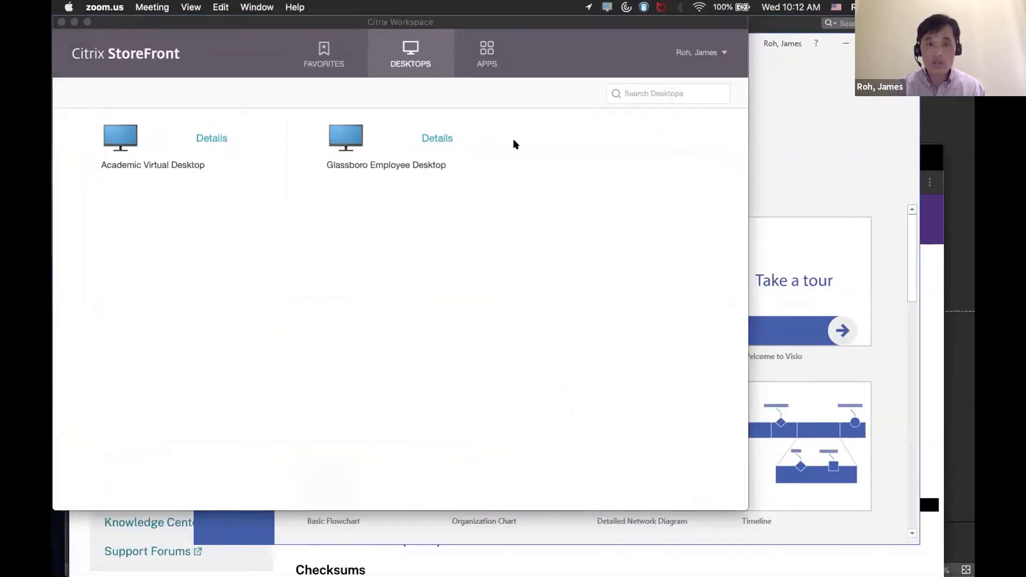
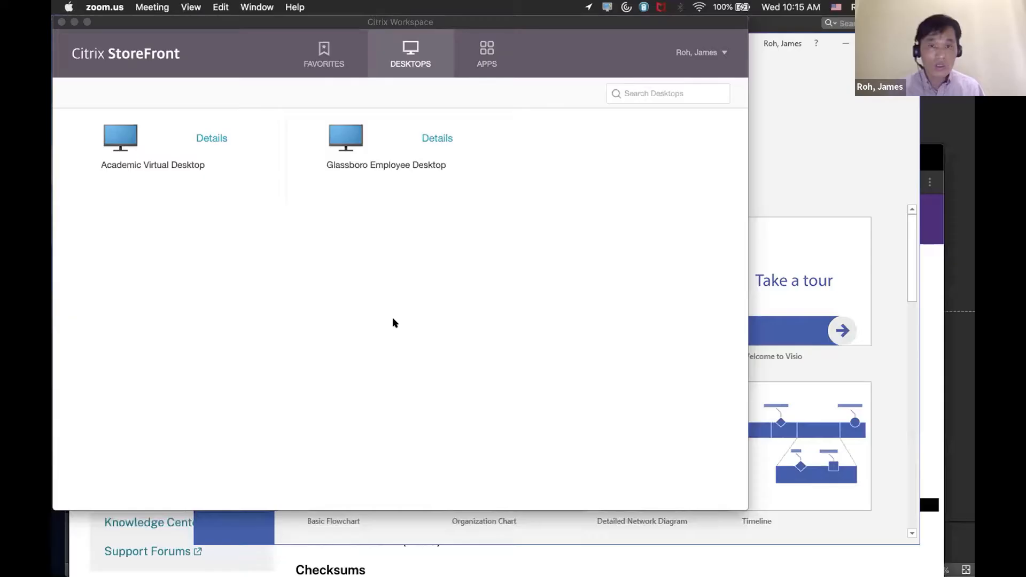
Step: Bring the Visio Professional window in front of the other Mac windows, reposition it and maximize it
key("ctrl+Up")
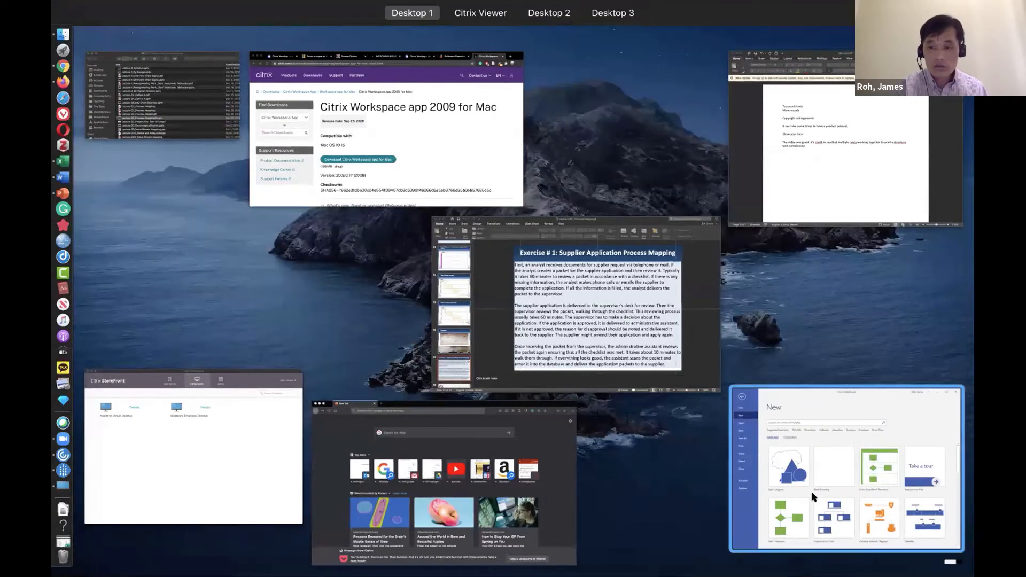
left_click(796, 508)
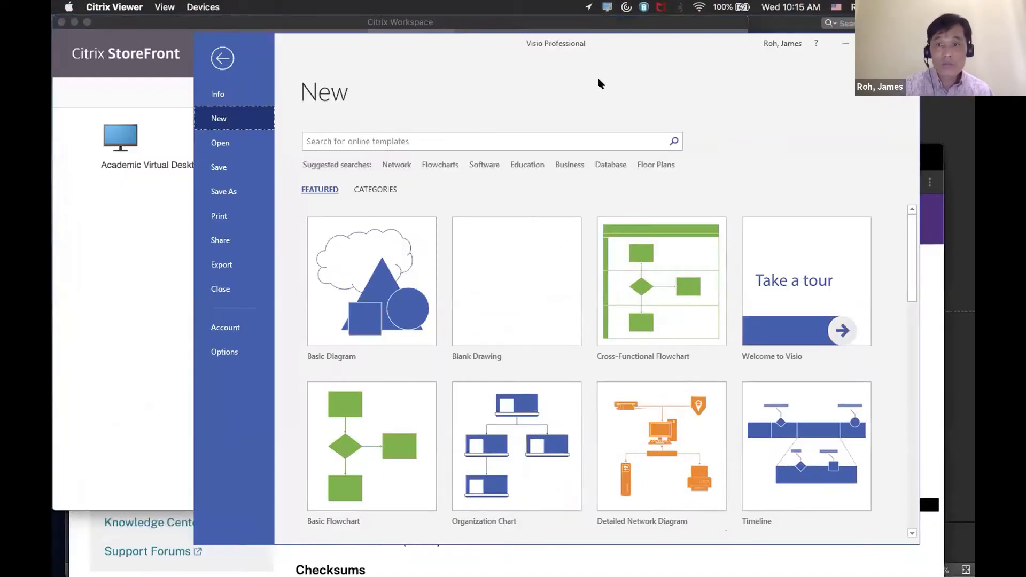
left_click_drag(666, 46, 476, 12)
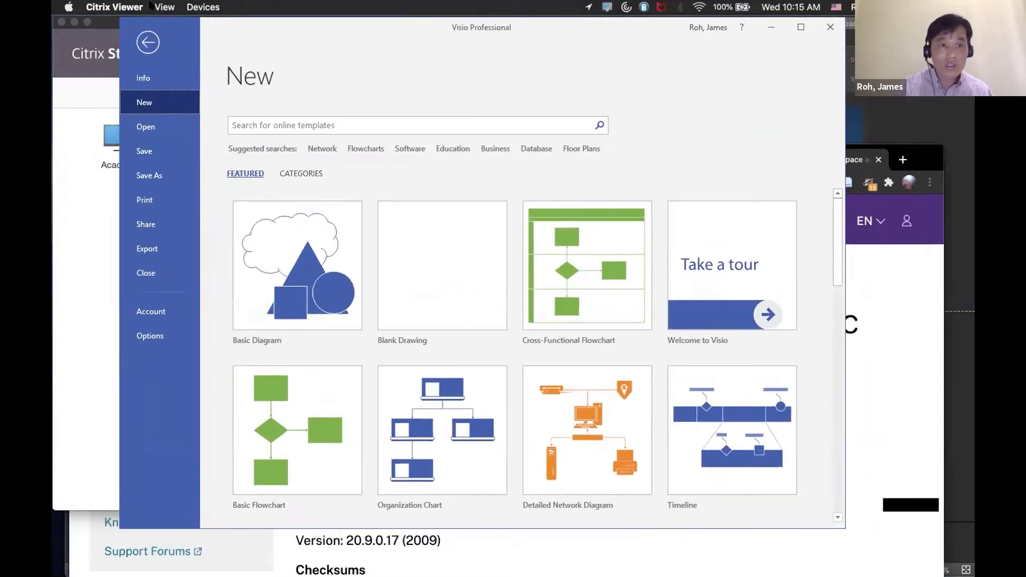
left_click_drag(309, 27, 305, 62)
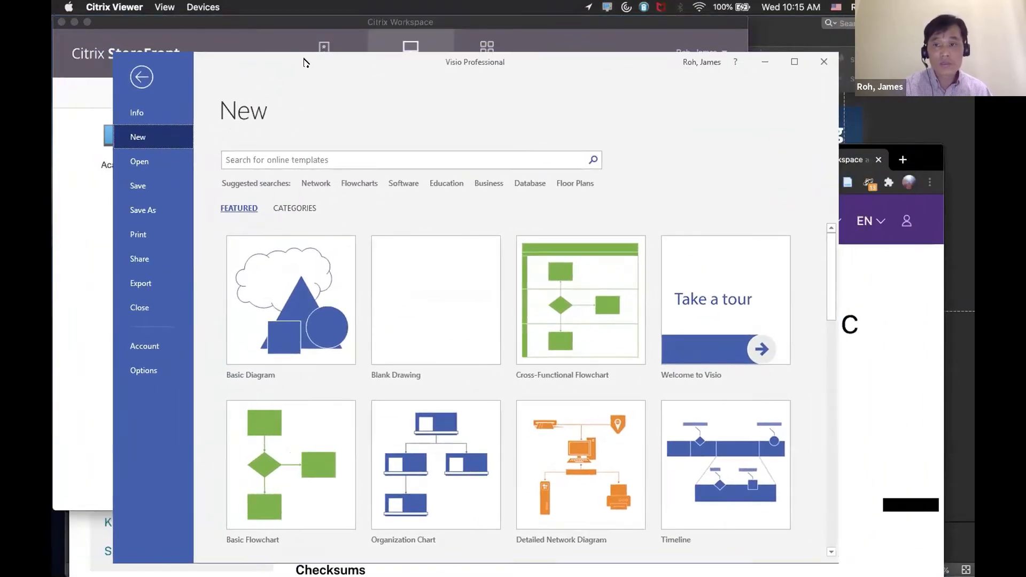
left_click(794, 60)
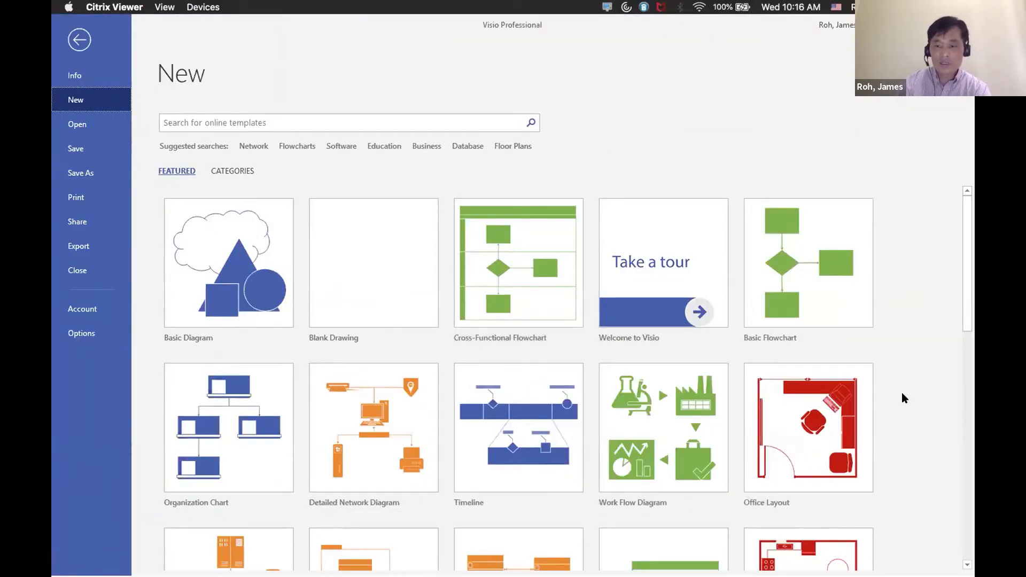
Step: Look through the featured templates and create a new drawing from the Cross-Functional Flowchart template
scroll(902, 398, "down", 5)
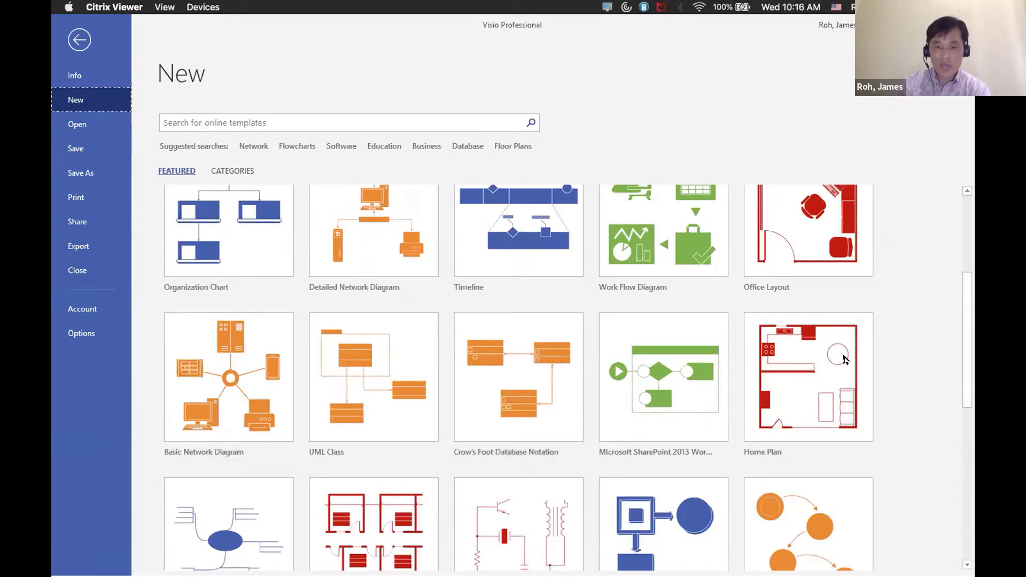
scroll(389, 473, "down", 10)
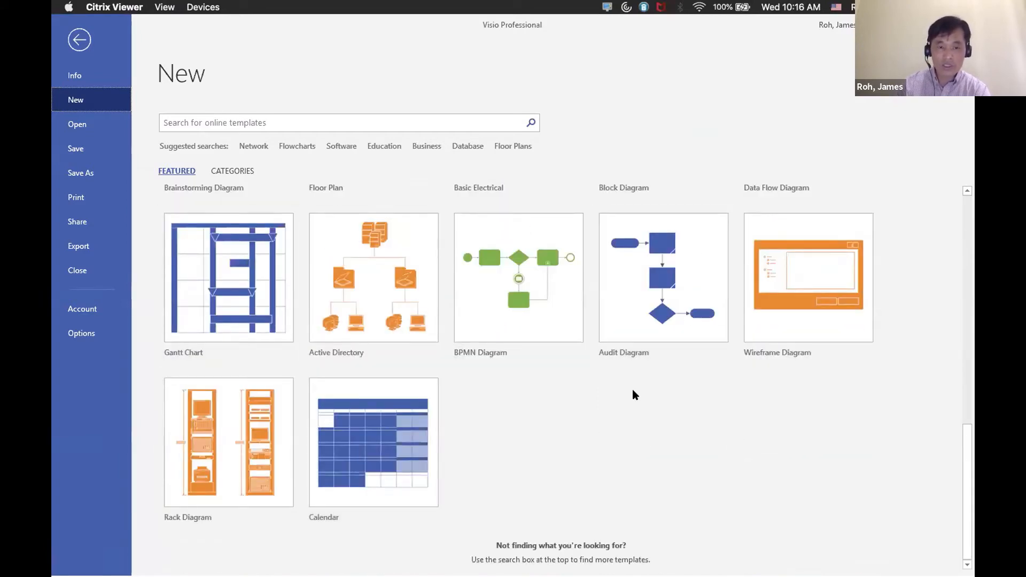
scroll(633, 391, "up", 10)
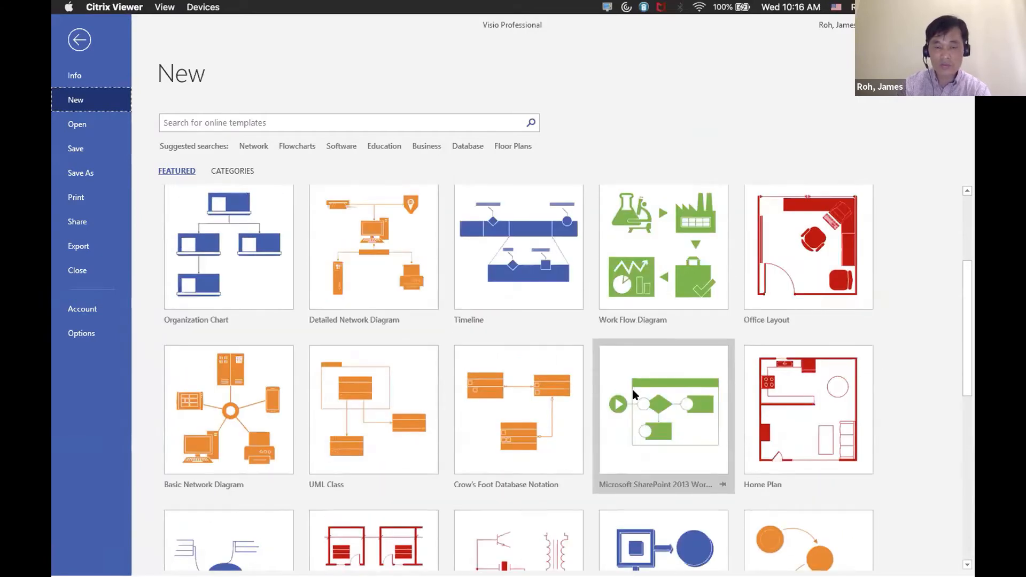
scroll(633, 389, "up", 1)
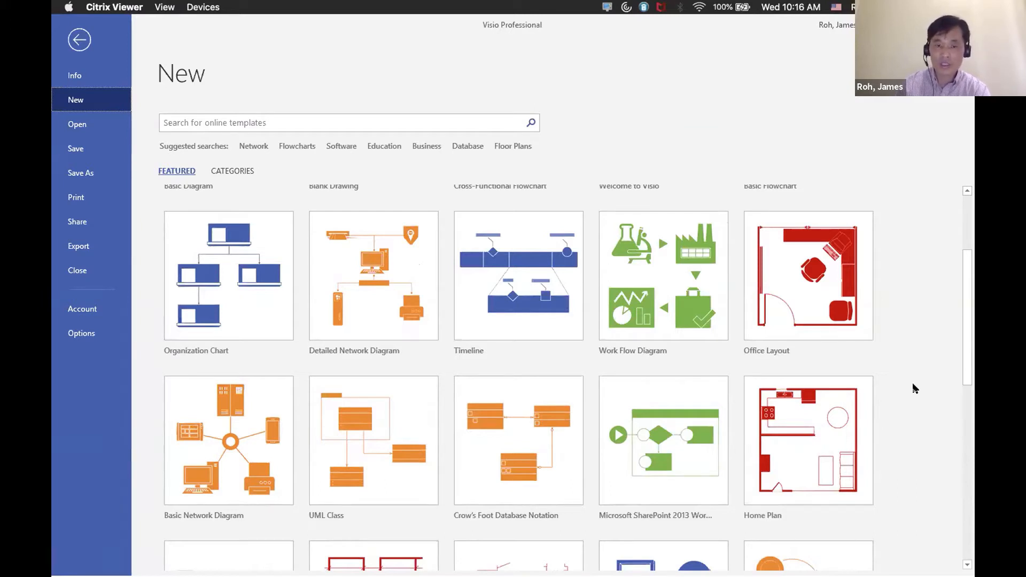
scroll(915, 387, "up", 5)
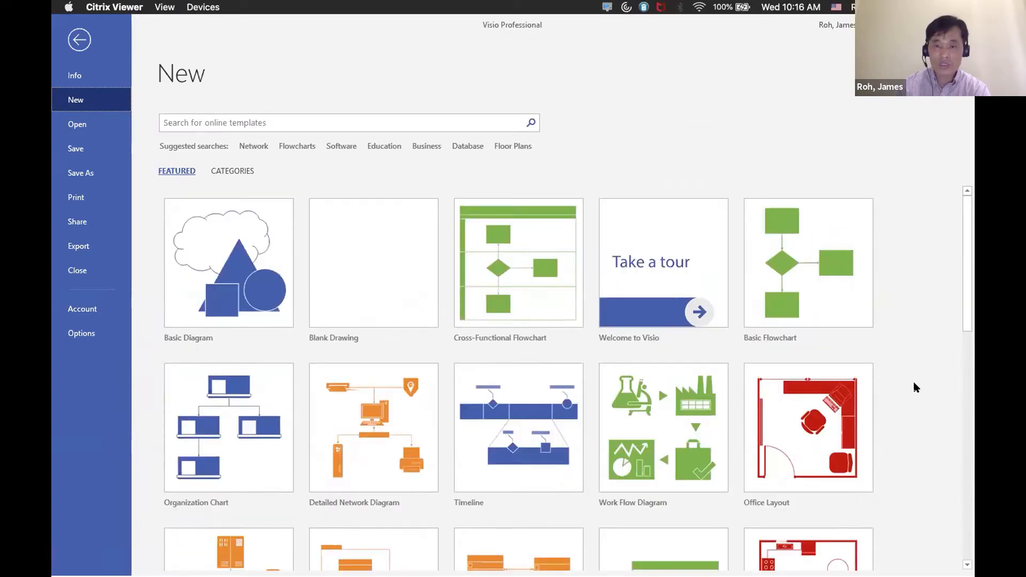
double_click(528, 271)
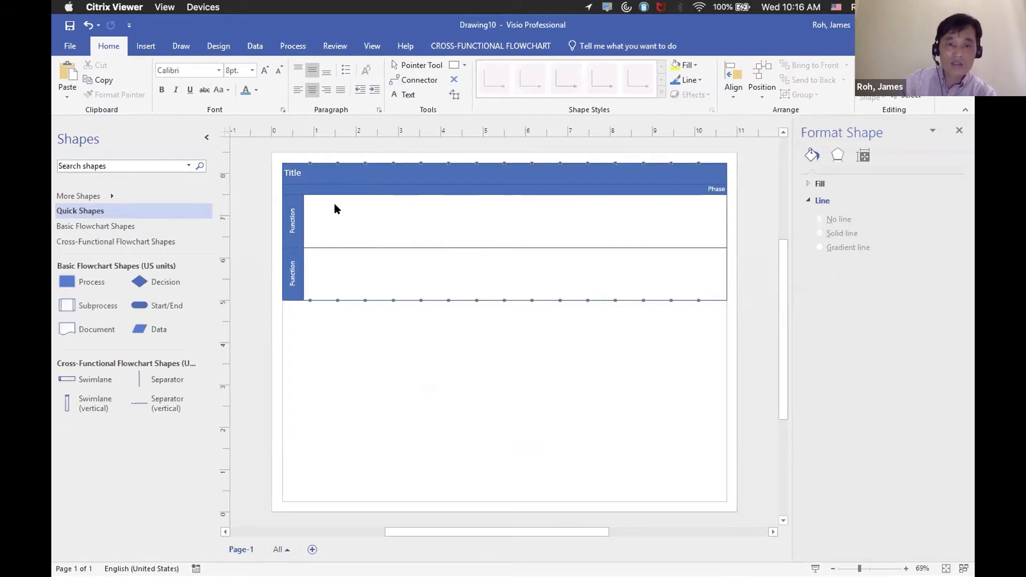
Step: Replace the flowchart's title with "Supplier Application Process Mapping"
left_click(295, 173)
double_click(289, 170)
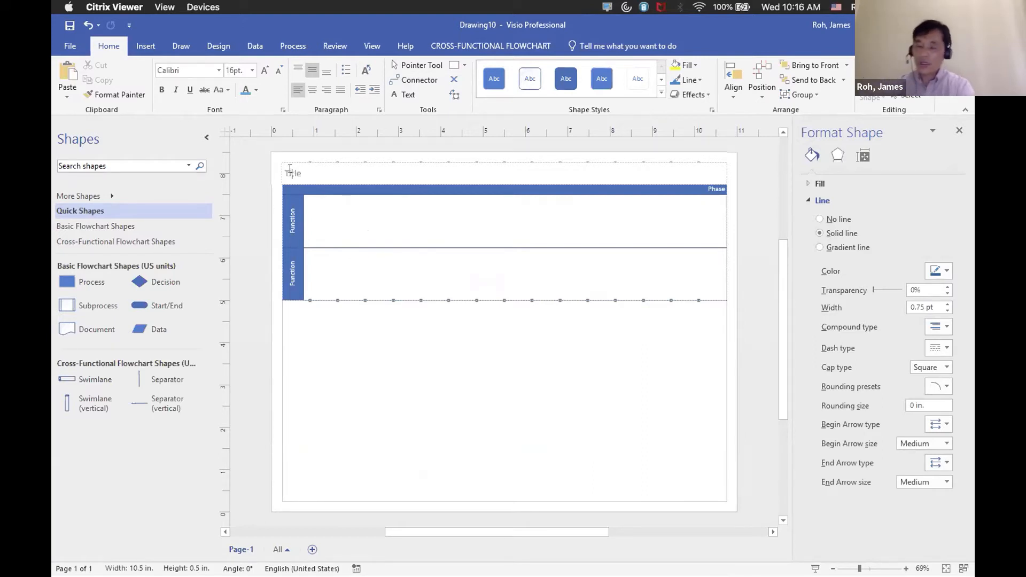
left_click(351, 201)
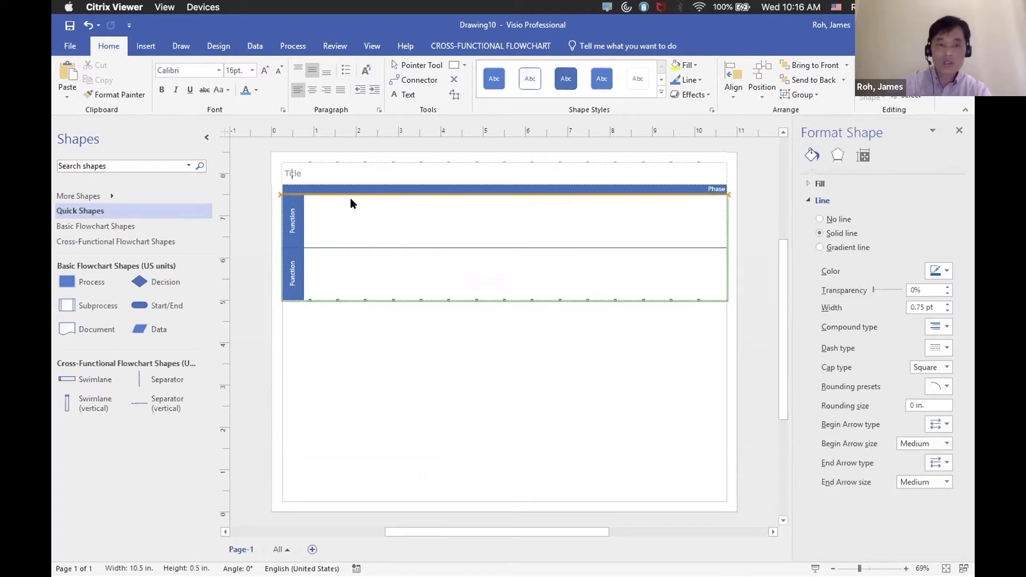
double_click(294, 173)
type("Suppl")
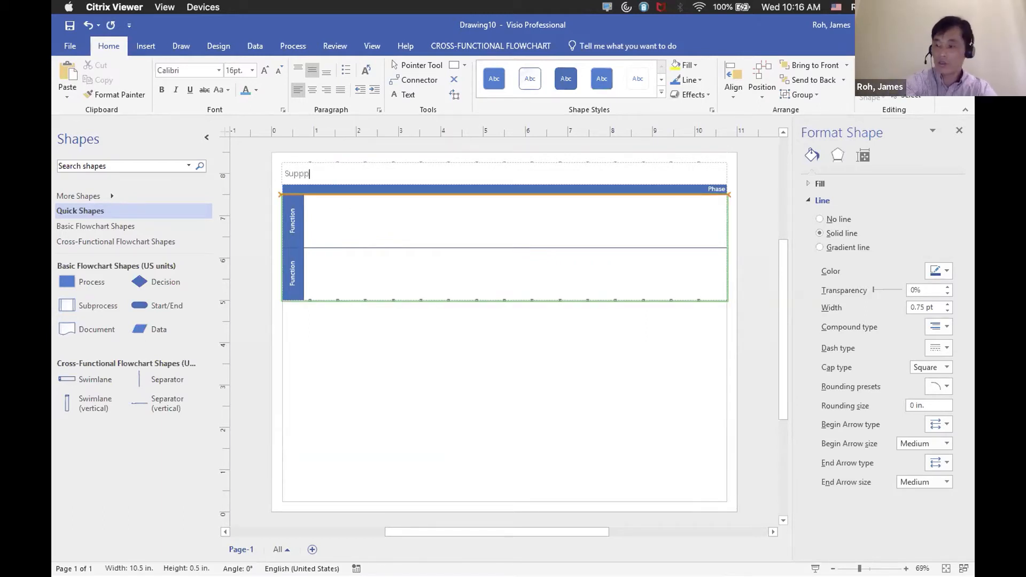
type("lier ")
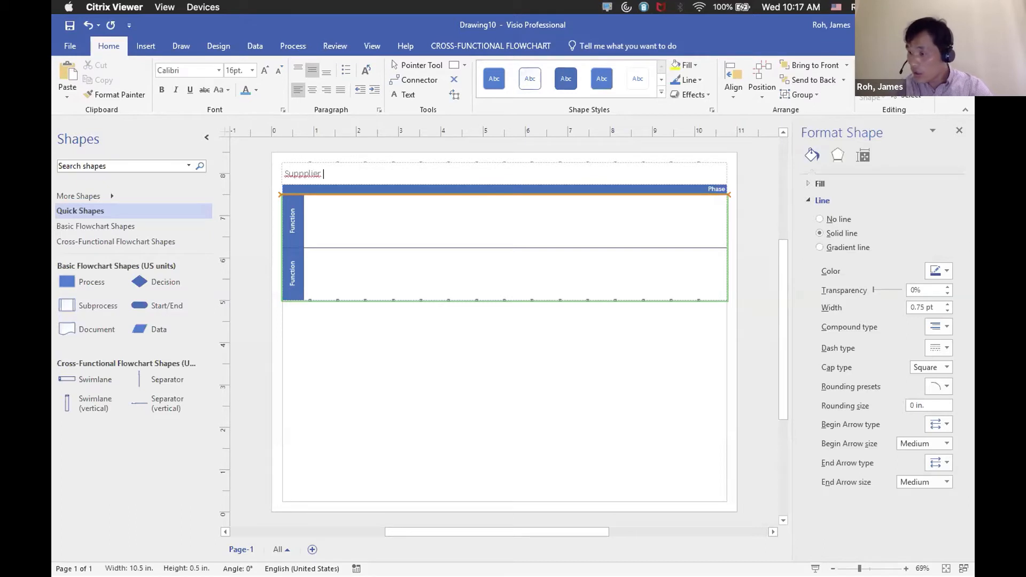
type("Application ")
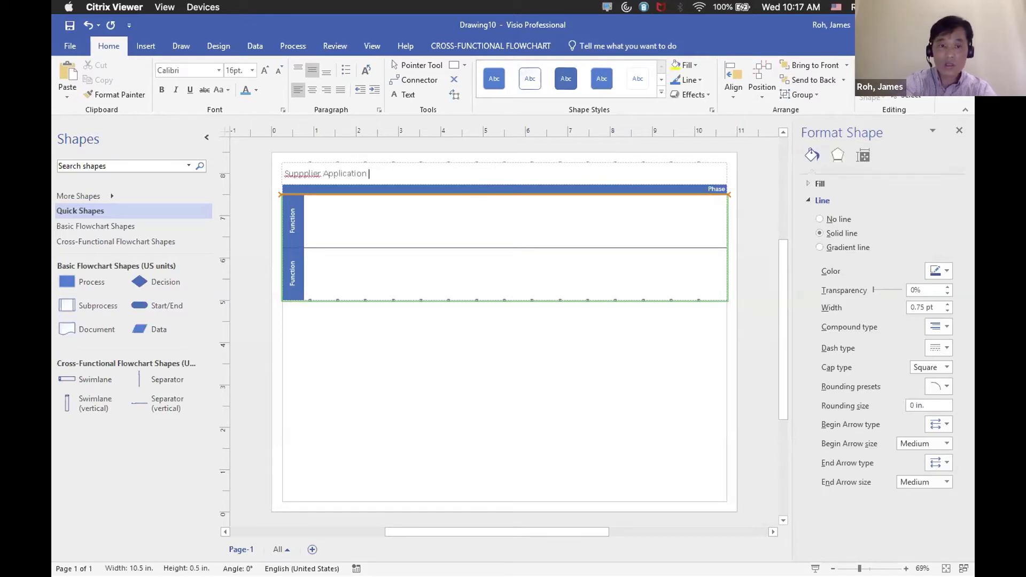
type("Process Mapping")
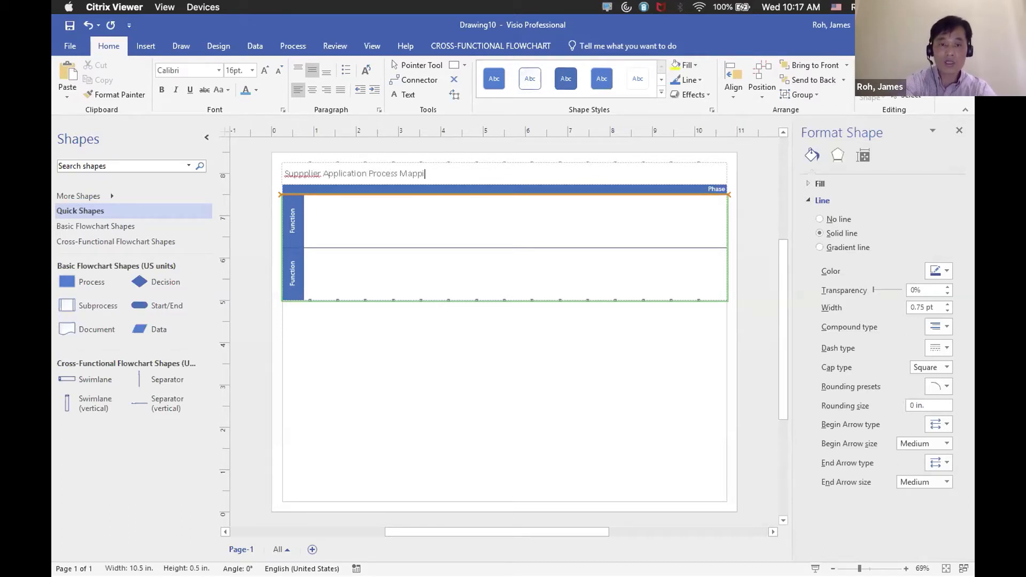
left_click(302, 174)
key("BackSpace")
left_click(351, 337)
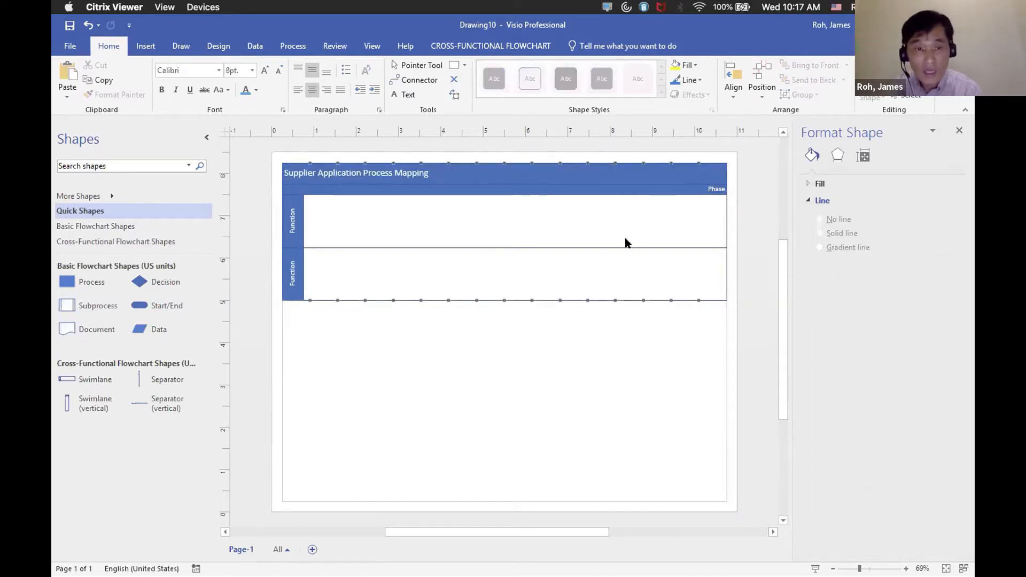
Step: Replace the flowchart's "Phase" label with the date "September 29, 2020"
left_click(292, 220)
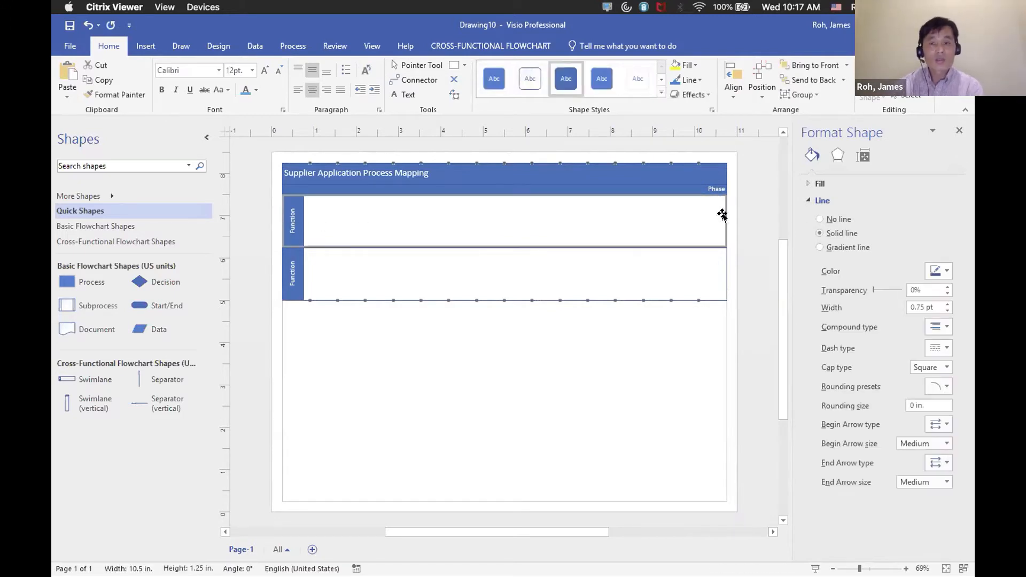
left_click_drag(722, 214, 711, 191)
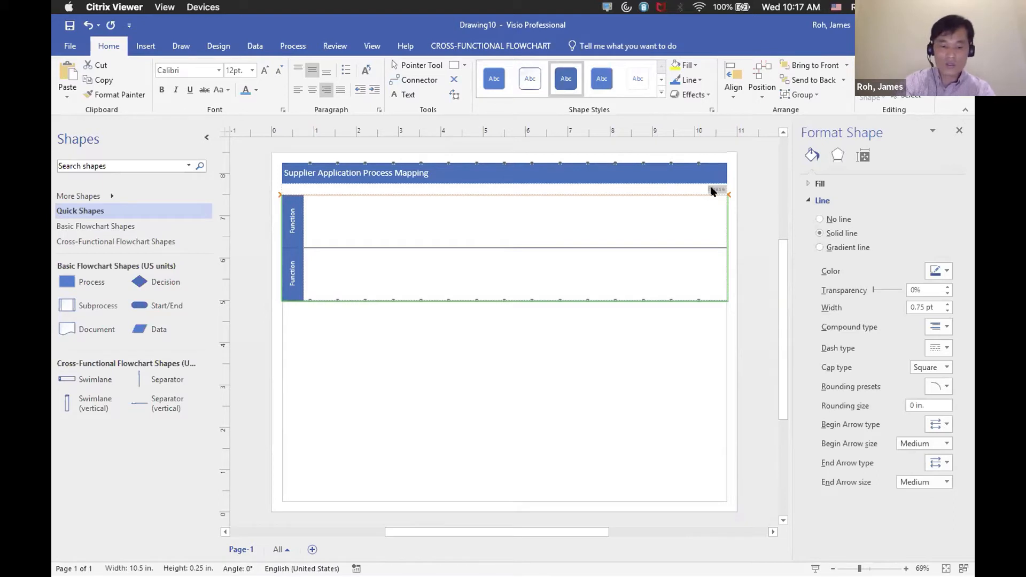
type("9")
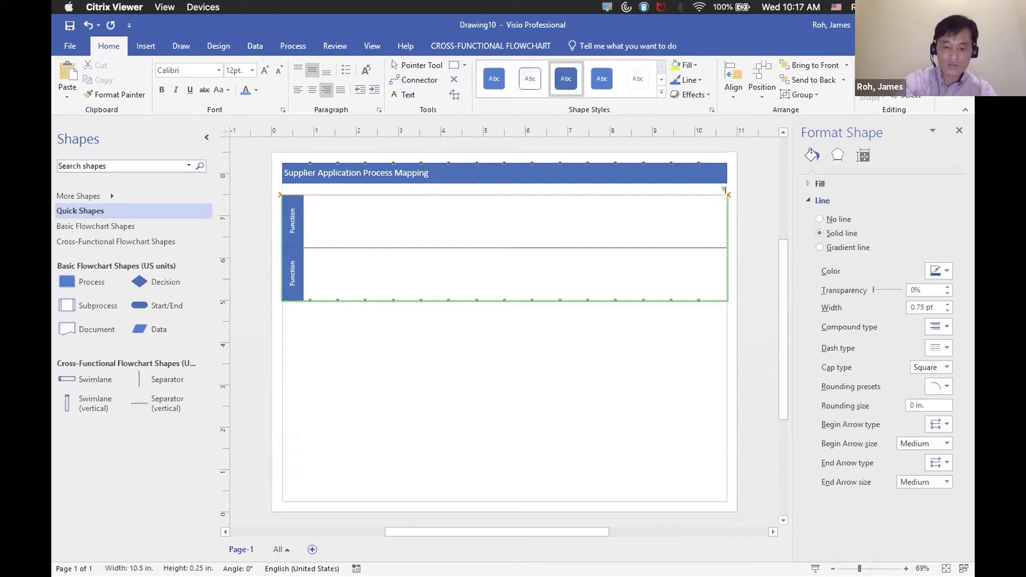
type("epte")
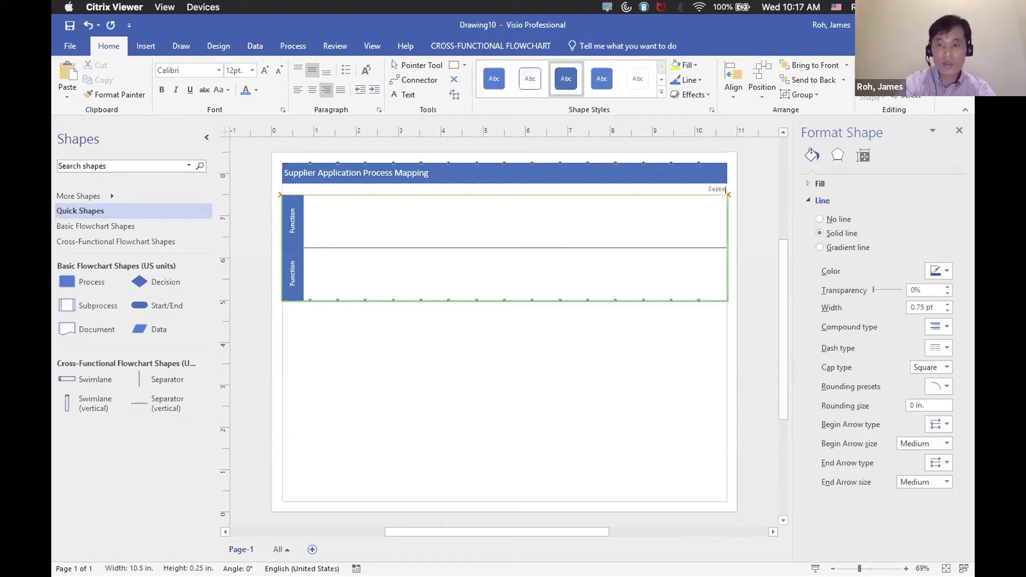
type("mber 29")
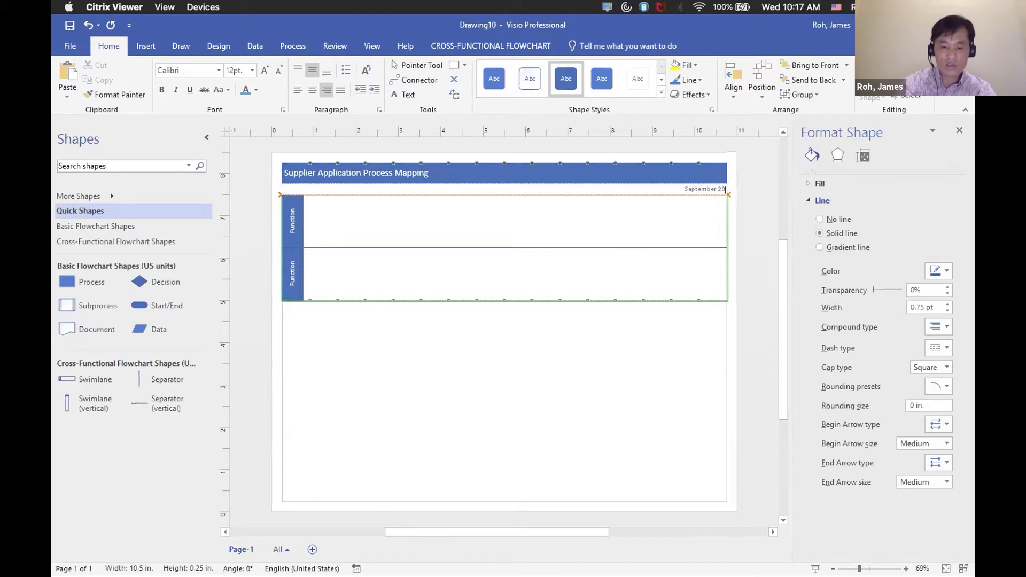
type(", 2020")
key("BackSpace")
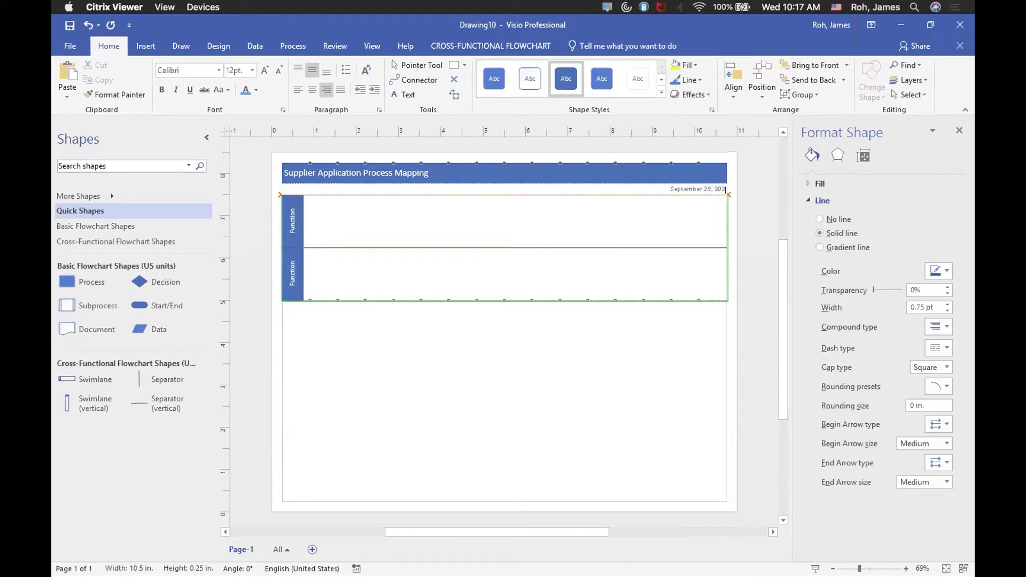
key("BackSpace")
type("20")
Step: Rename the upper swimlane "Screening" and the lower swimlane "Approval"
double_click(289, 219)
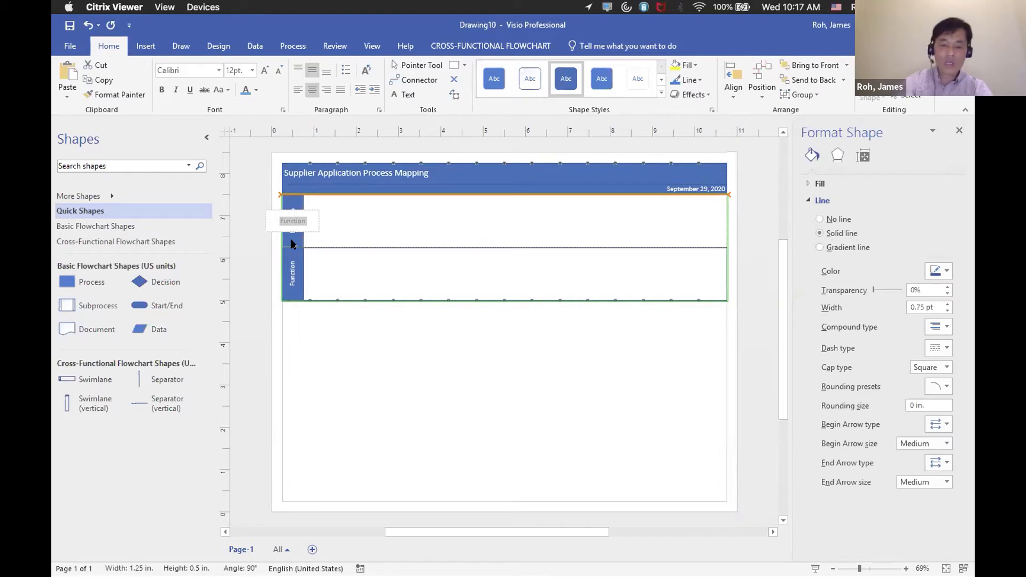
type("Screening")
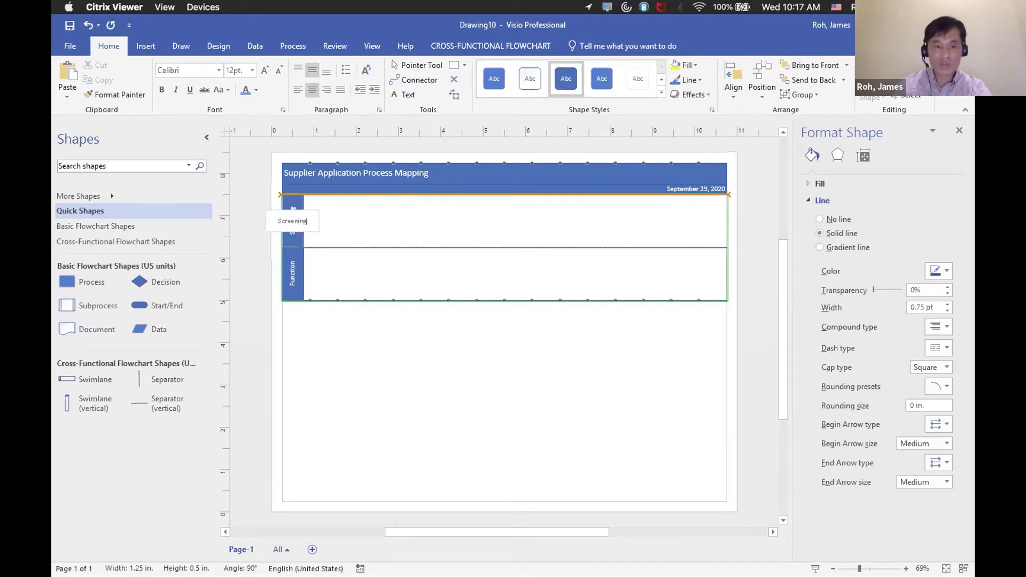
double_click(292, 274)
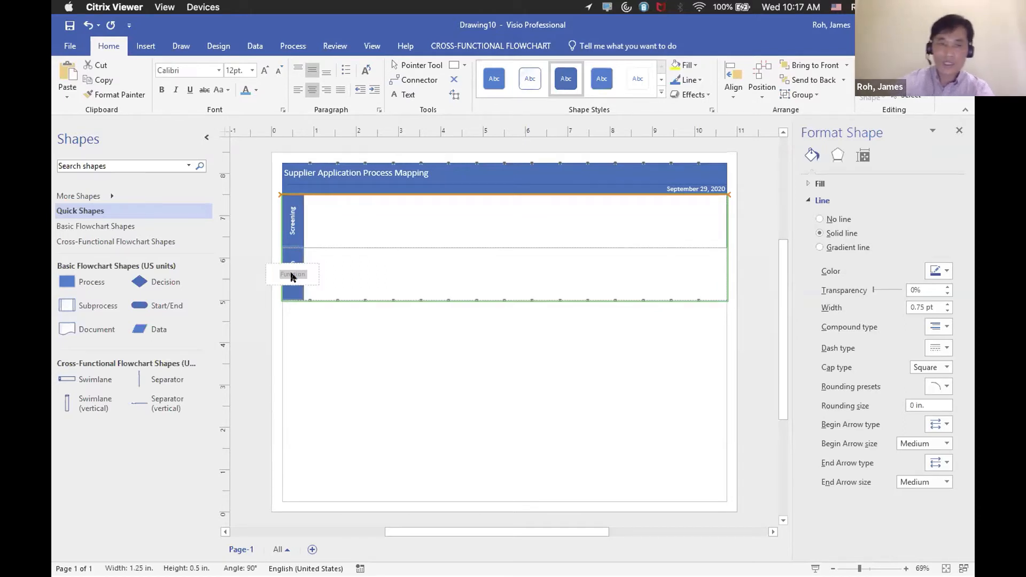
type("Approval")
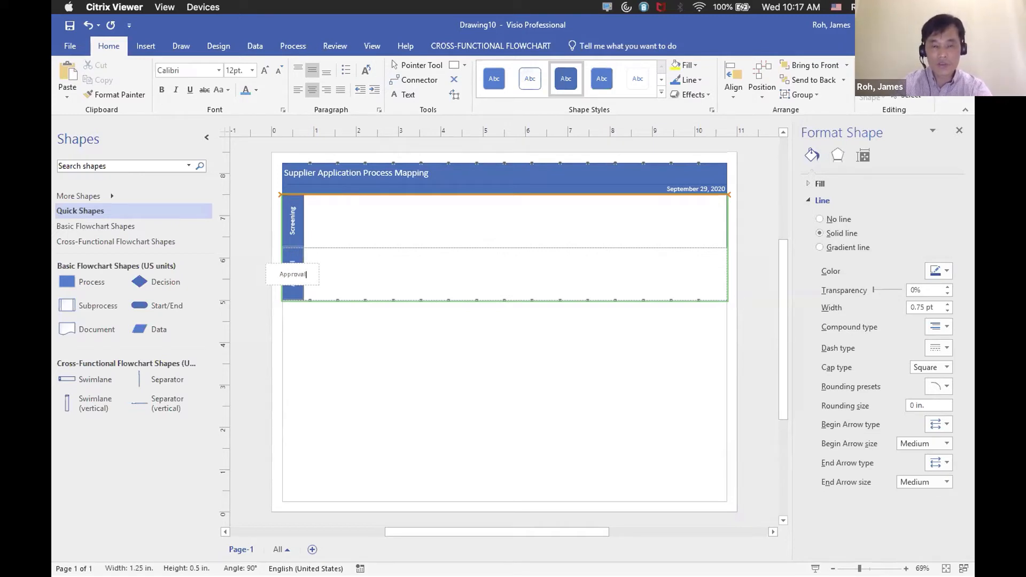
left_click(403, 369)
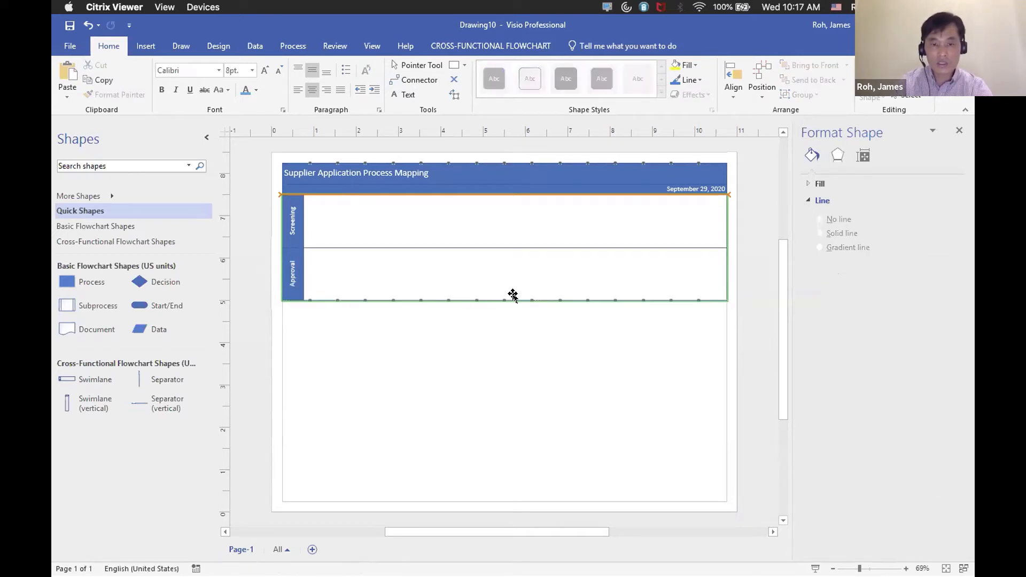
Step: Paste a copy of the Approval swimlane and move it below the original flowchart, aligned with its edges
left_click_drag(564, 275, 287, 270)
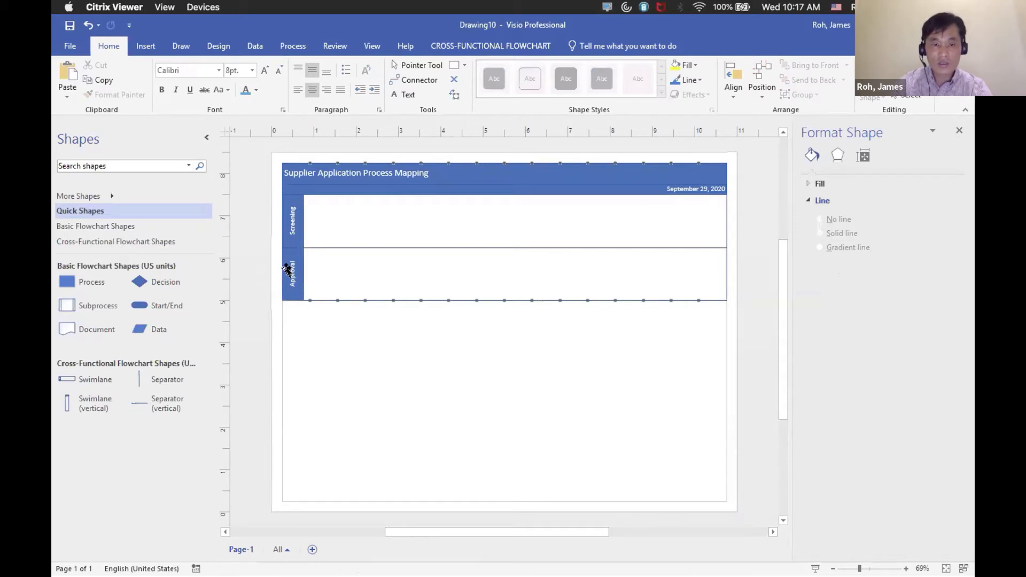
left_click(287, 270)
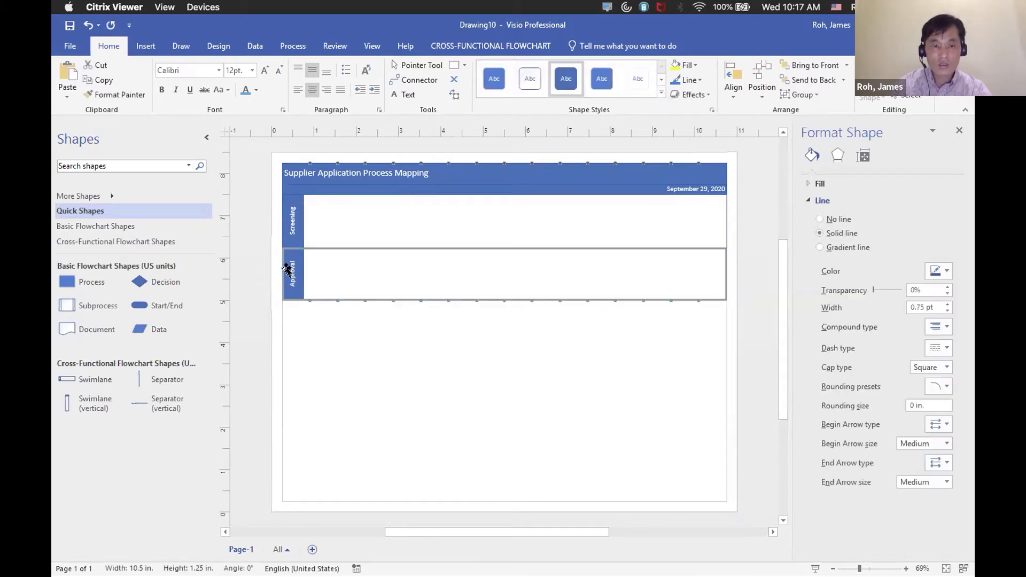
left_click(339, 339)
key("ctrl+v")
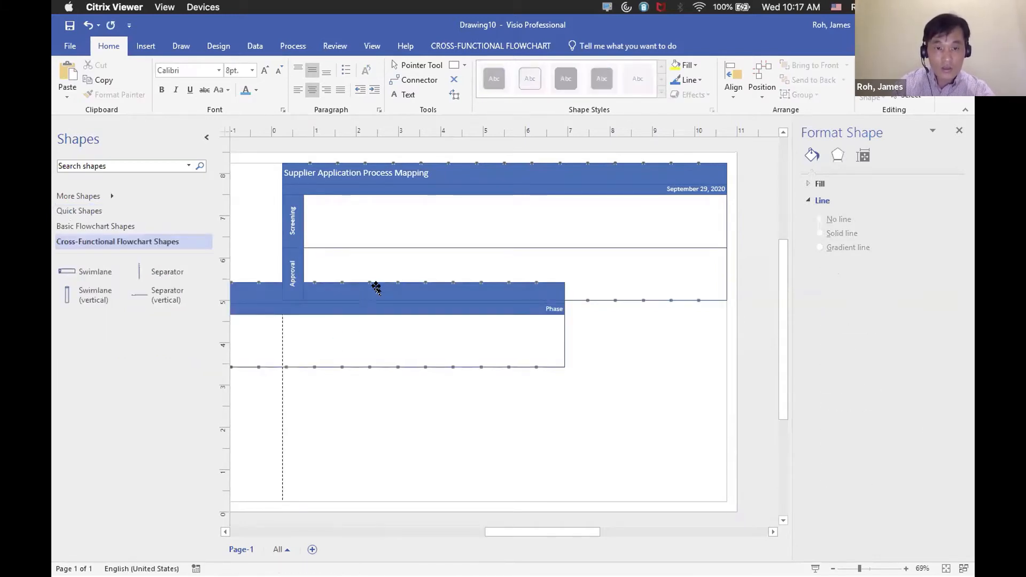
left_click_drag(422, 360, 531, 350)
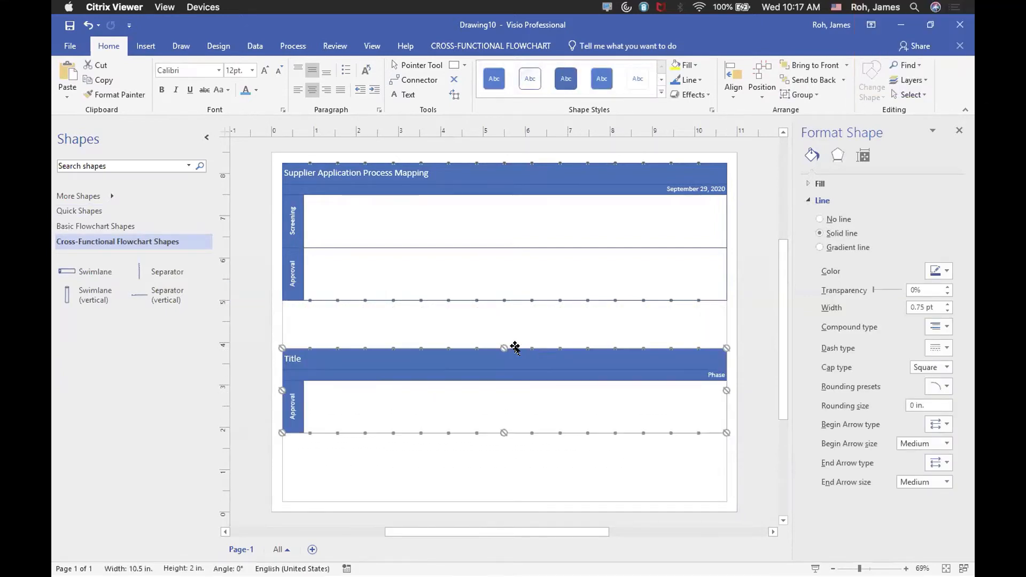
Step: Insert a new swimlane after the Approval swimlane in the supplier flowchart
mouse_move(291, 265)
left_mouse_down()
mouse_move(563, 277)
mouse_move(371, 260)
mouse_move(305, 273)
left_mouse_up()
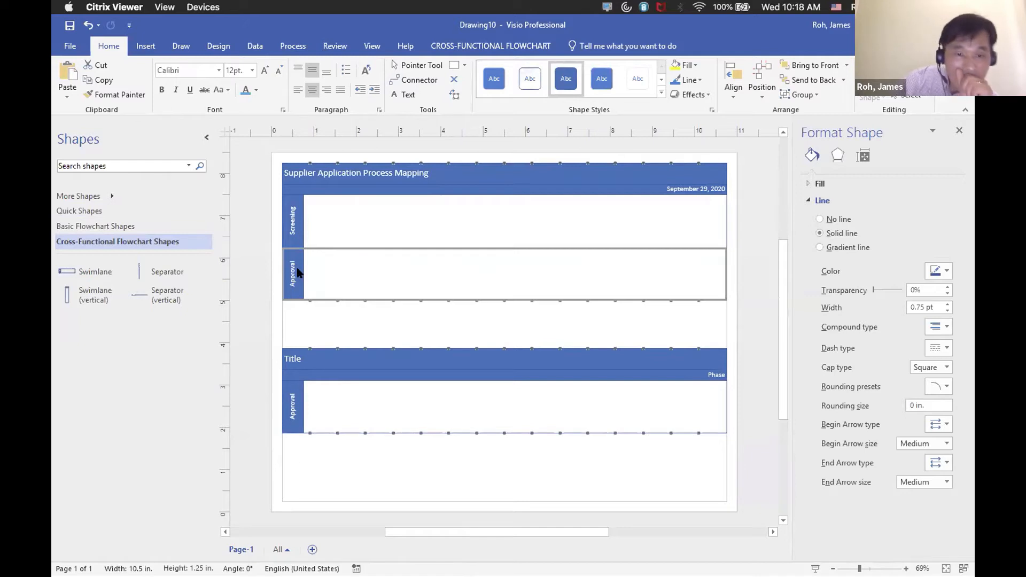
right_click(298, 271)
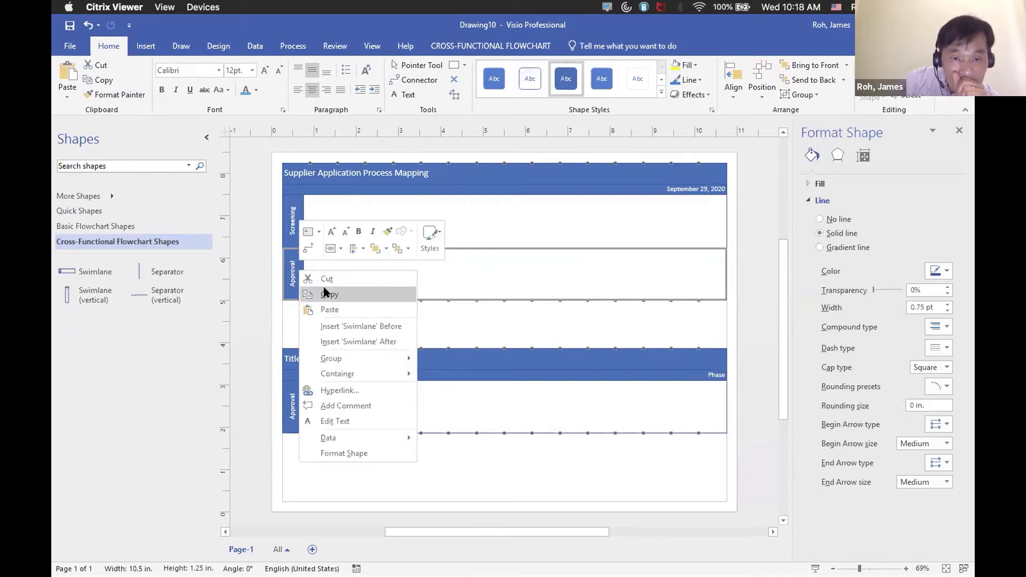
left_click(338, 342)
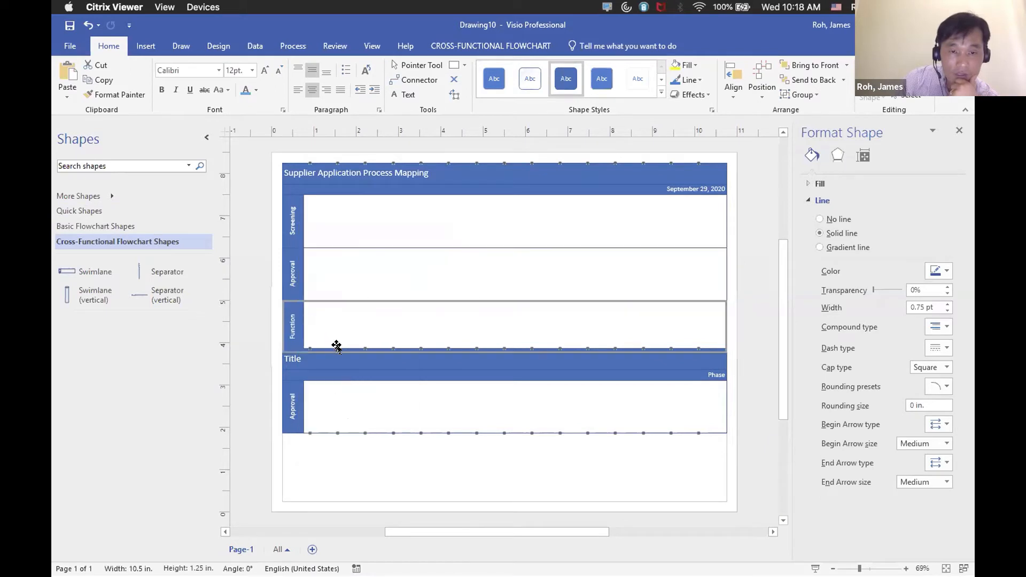
Step: Remove the pasted "Title" flowchart copy that sits below the original flowchart
left_click(309, 363)
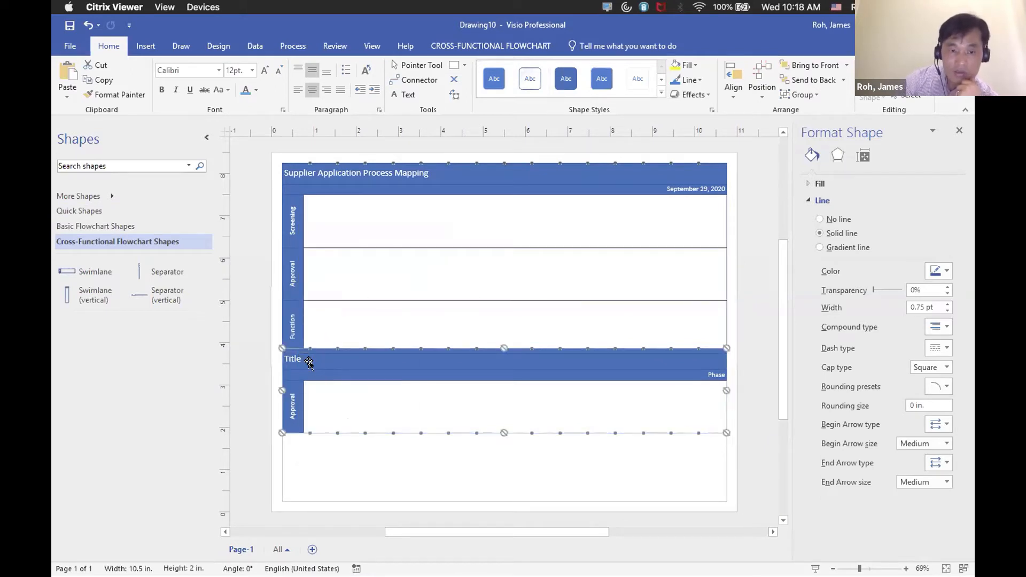
right_click(309, 363)
left_click(364, 374)
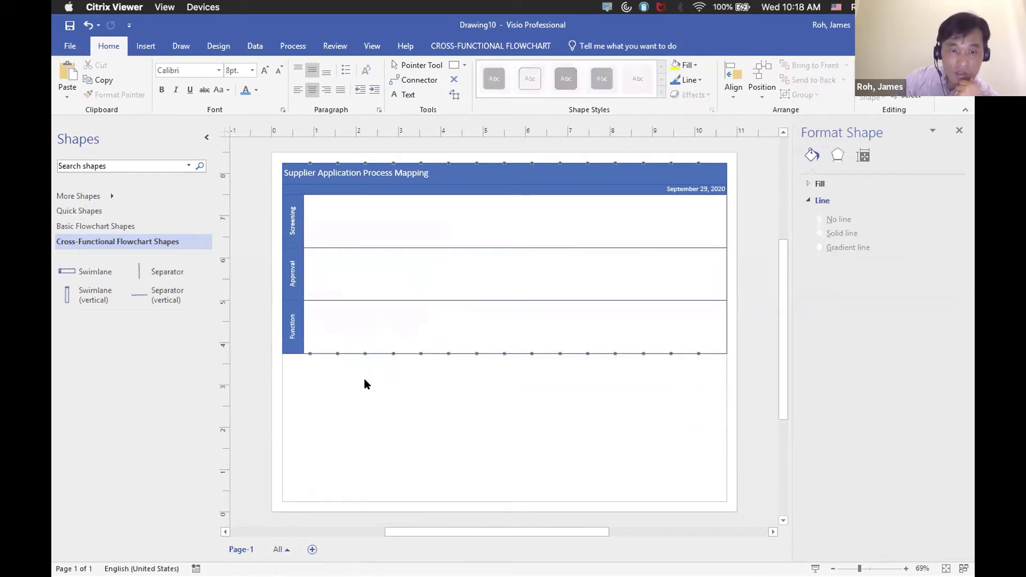
left_click(293, 277)
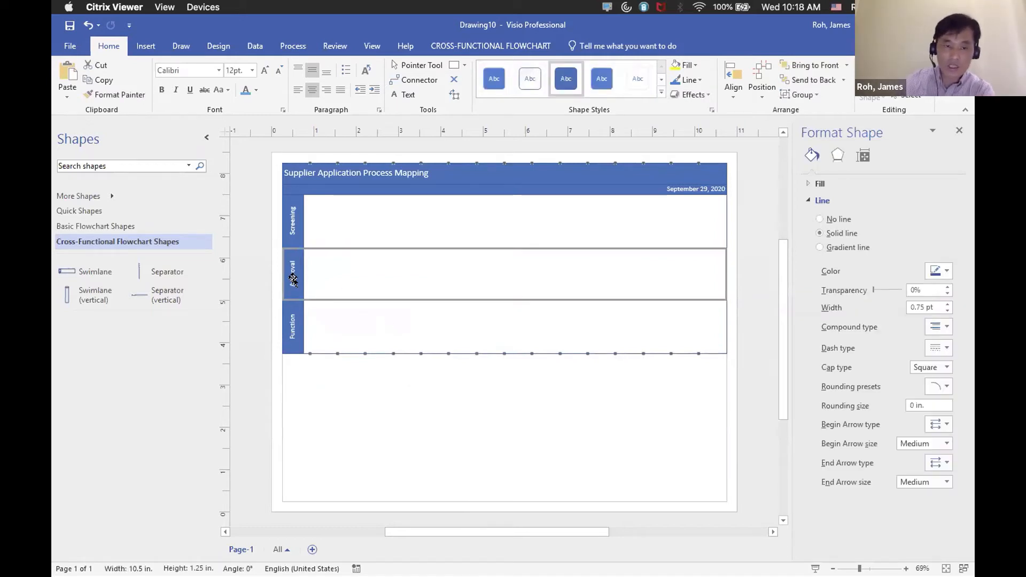
right_click(293, 278)
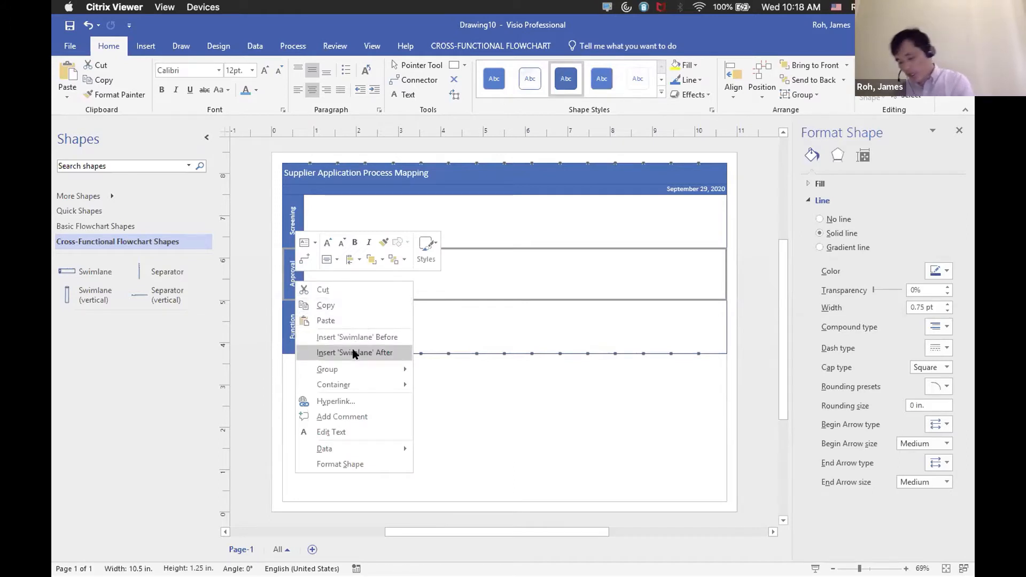
left_click(527, 403)
Step: Rename the third swimlane, labelled "Function", to "Administration"
left_click(288, 330)
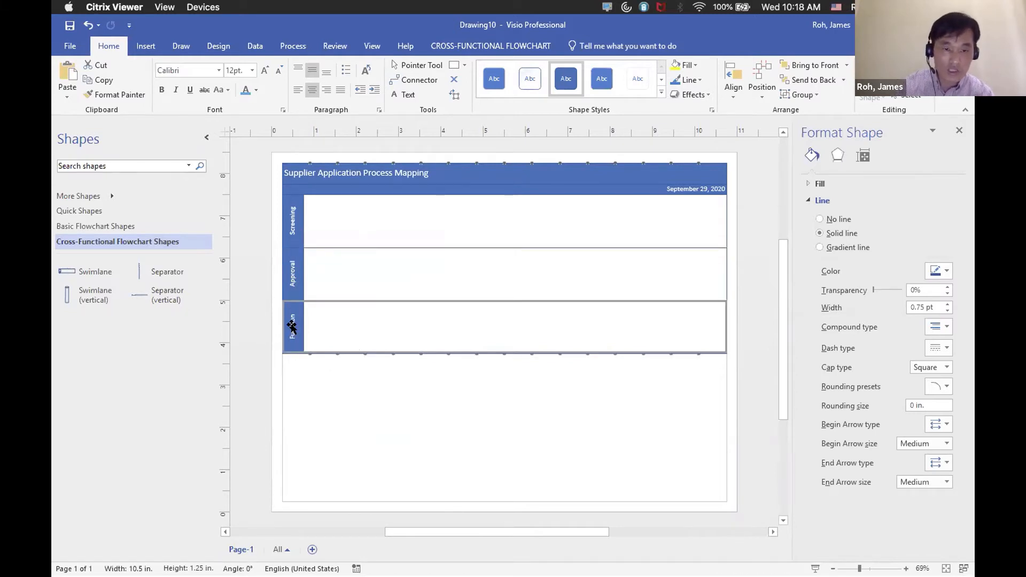
right_click(292, 326)
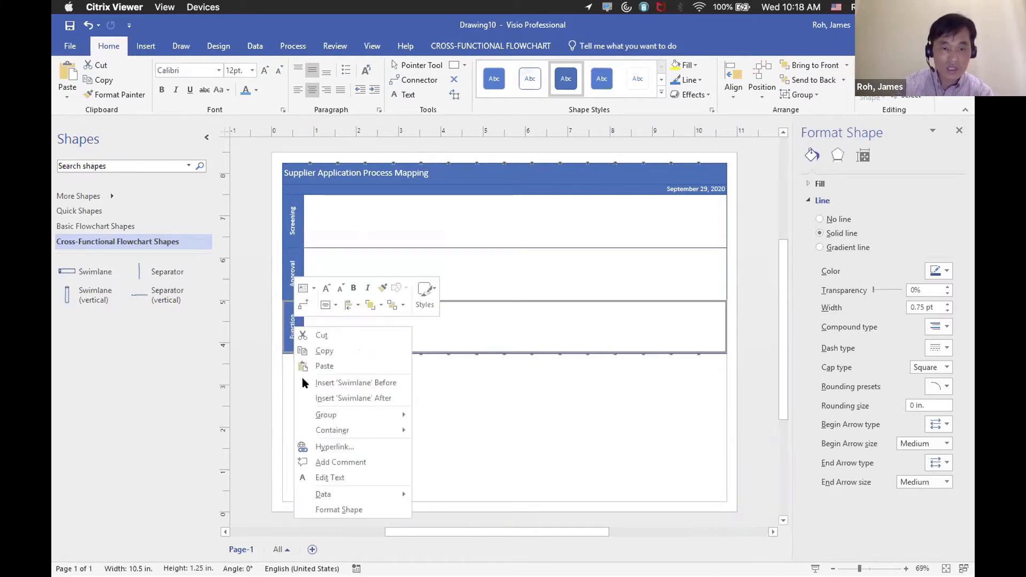
mouse_move(333, 417)
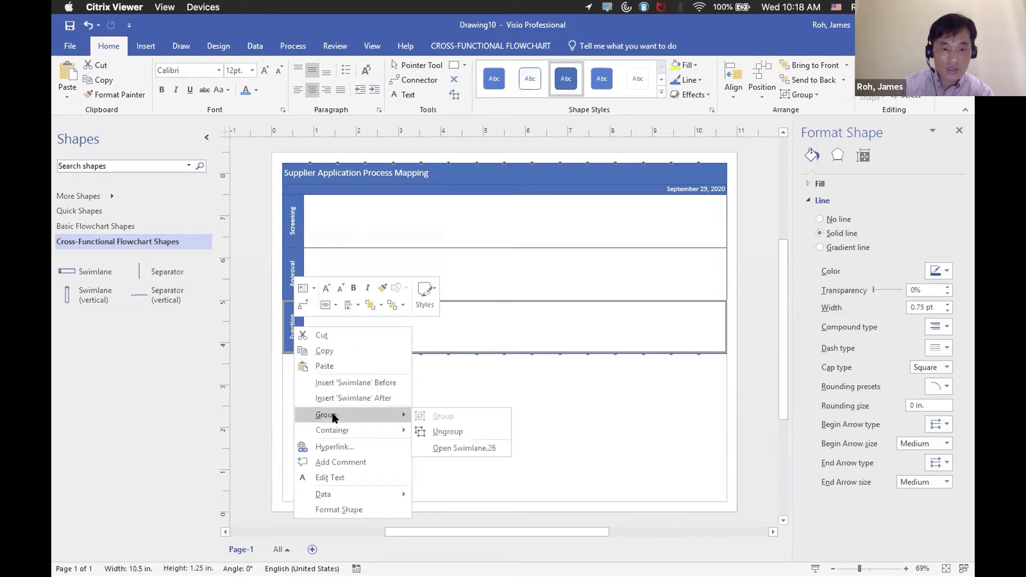
left_click(360, 475)
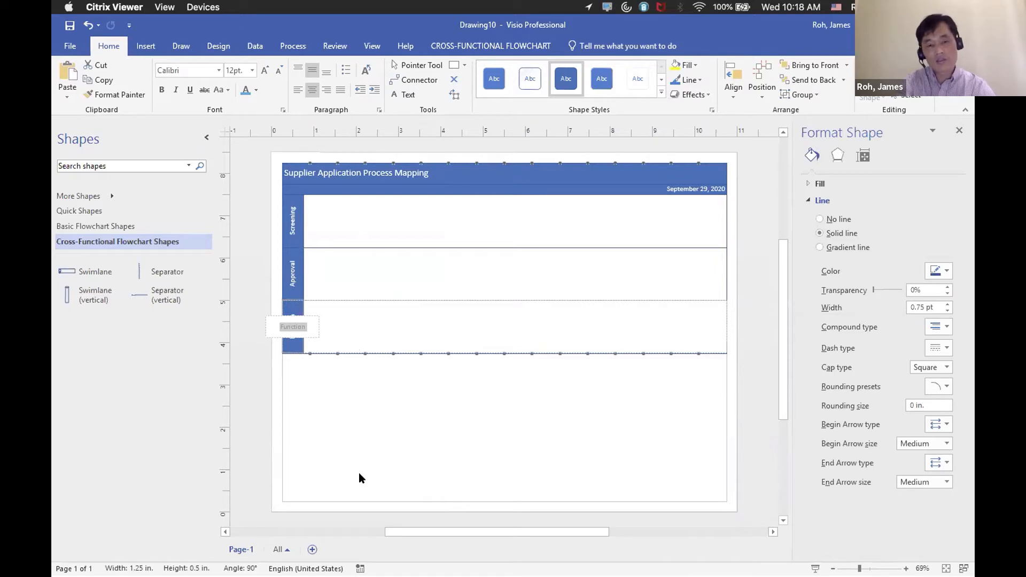
type("Administra")
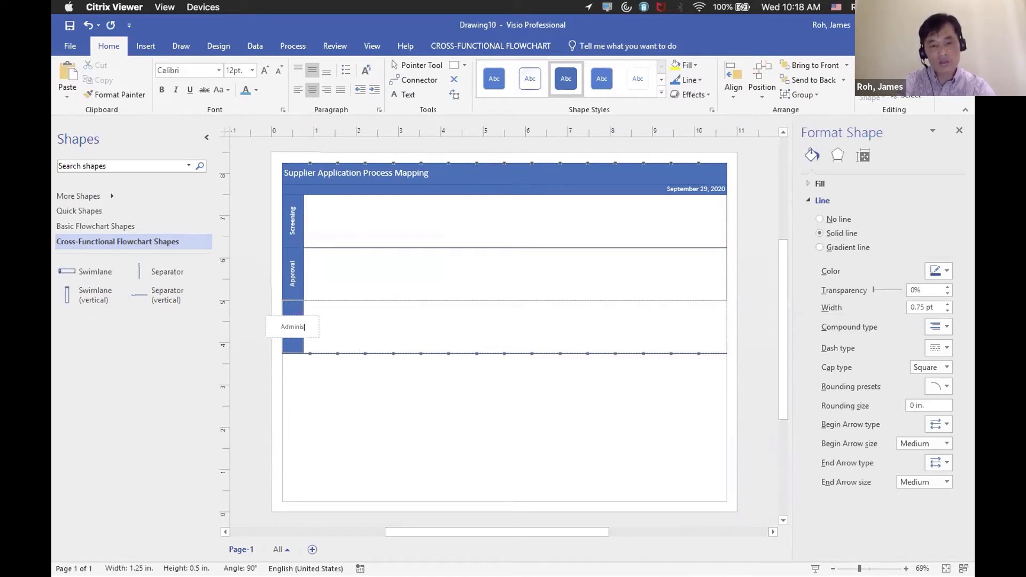
left_click(356, 443)
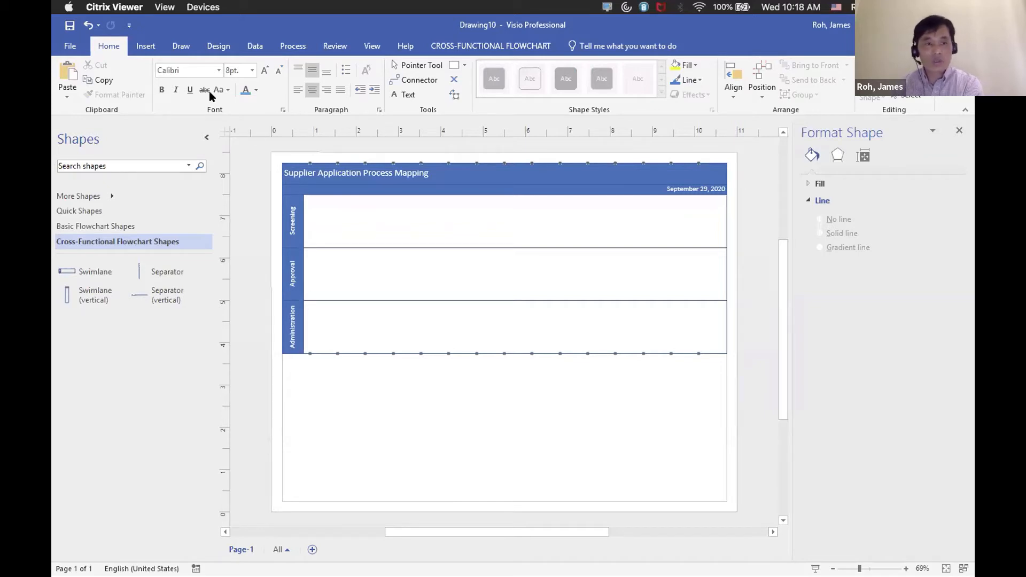
Step: Draw an ellipse about 1.25 in wide and 0.4 in high near the beginning of the Screening swimlane
left_click(143, 47)
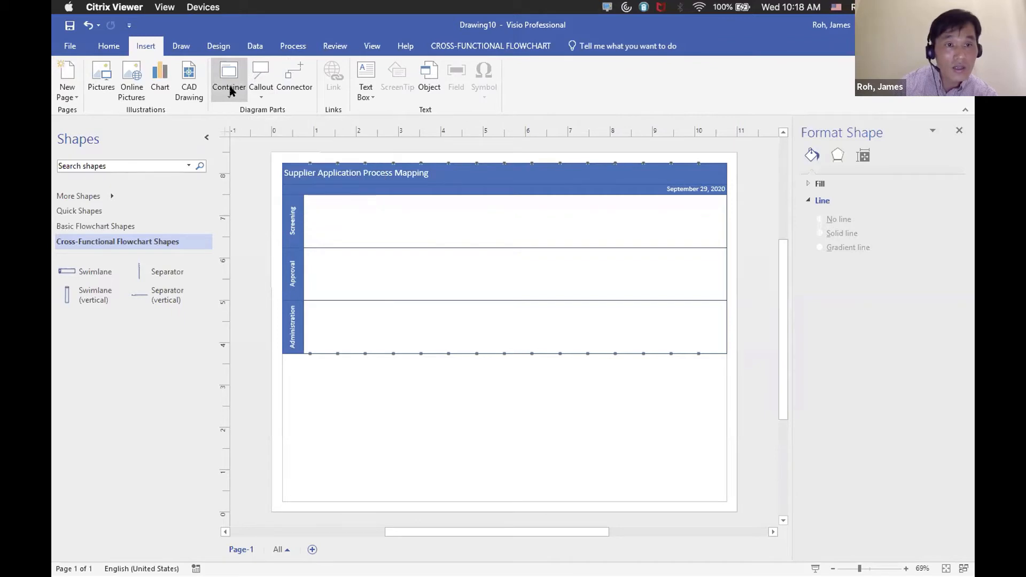
left_click(109, 46)
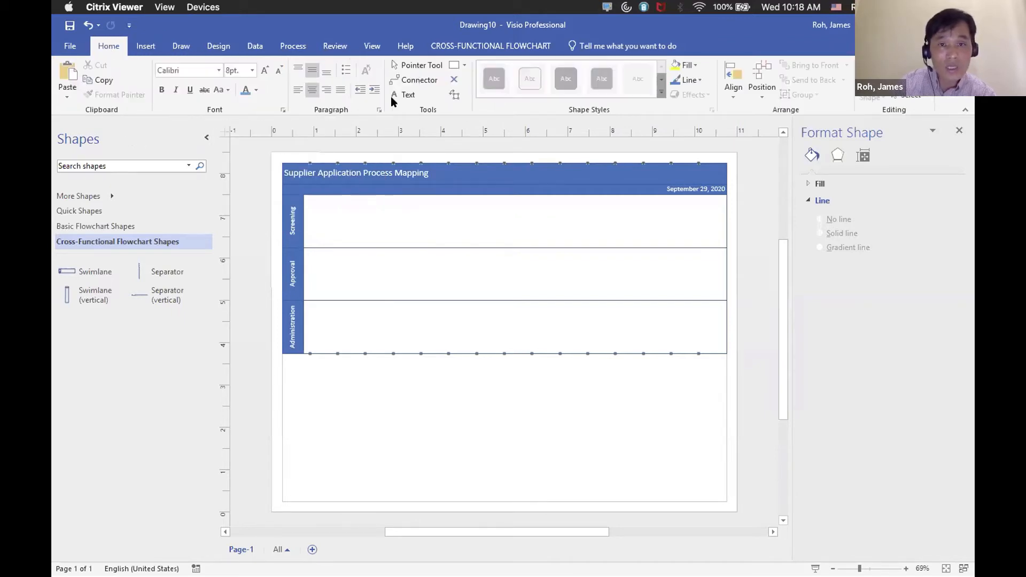
left_click(464, 65)
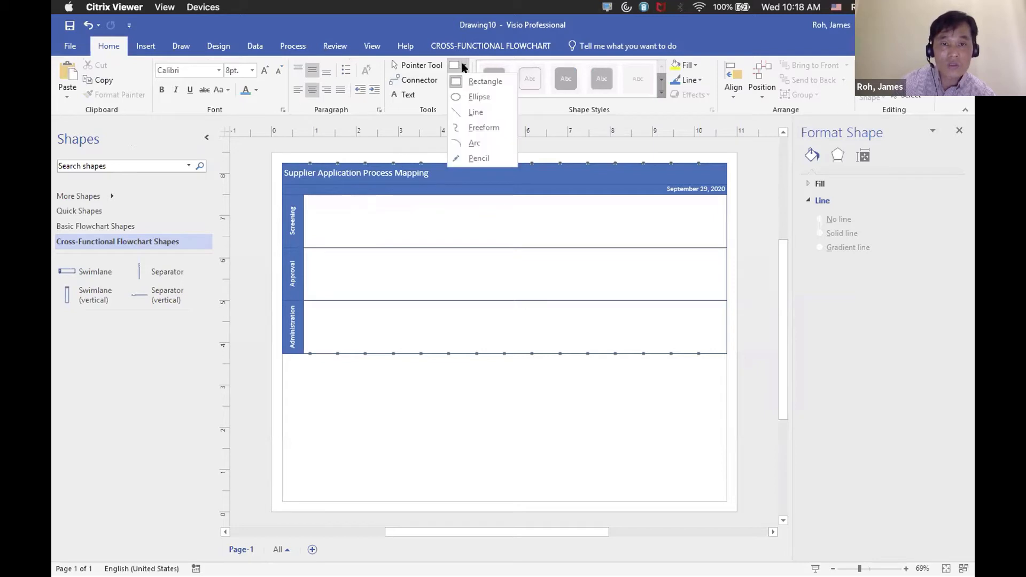
left_click(478, 96)
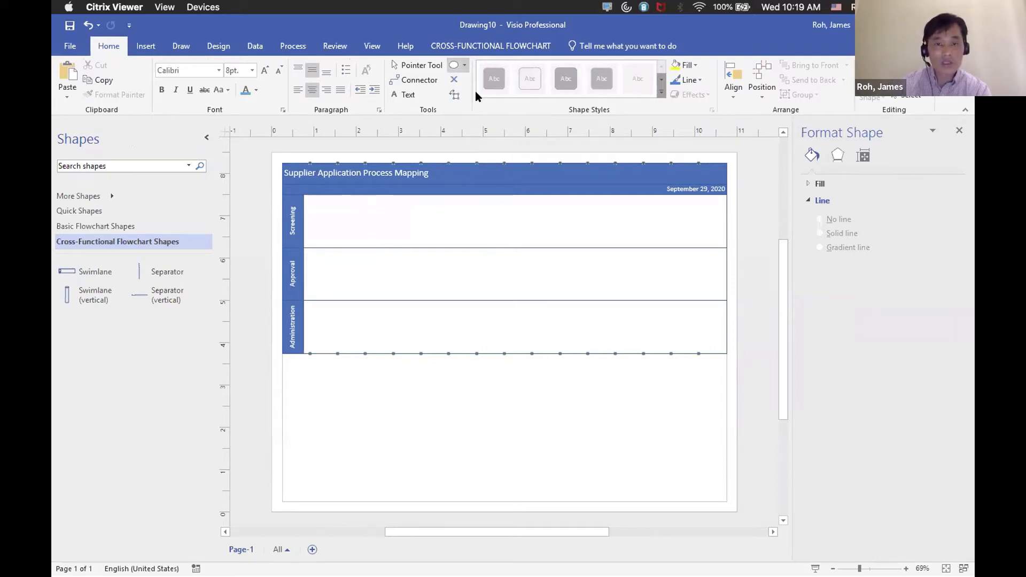
left_click_drag(323, 215, 378, 233)
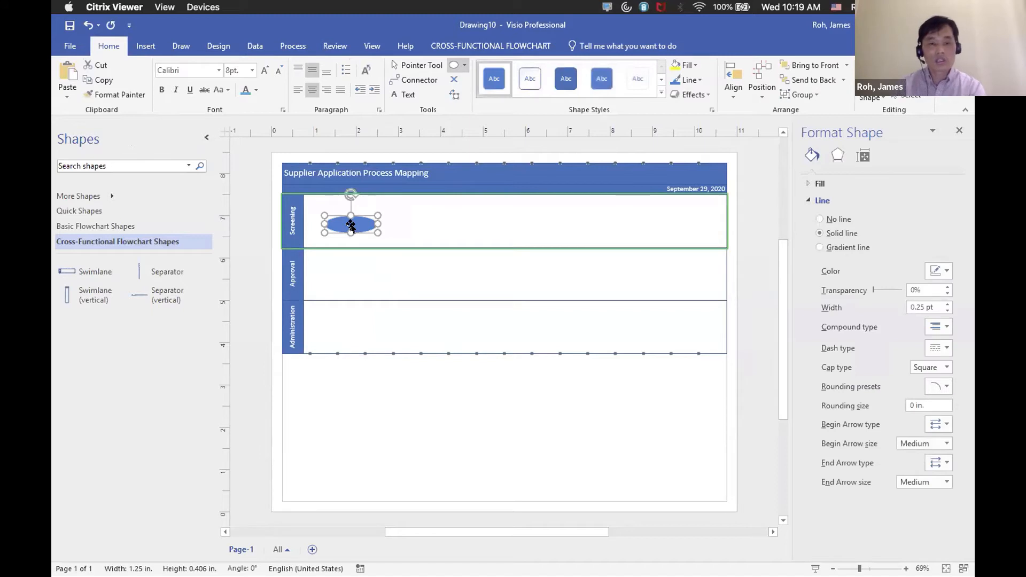
Step: Label the ellipse in the Screening swimlane "Start"
right_click(379, 227)
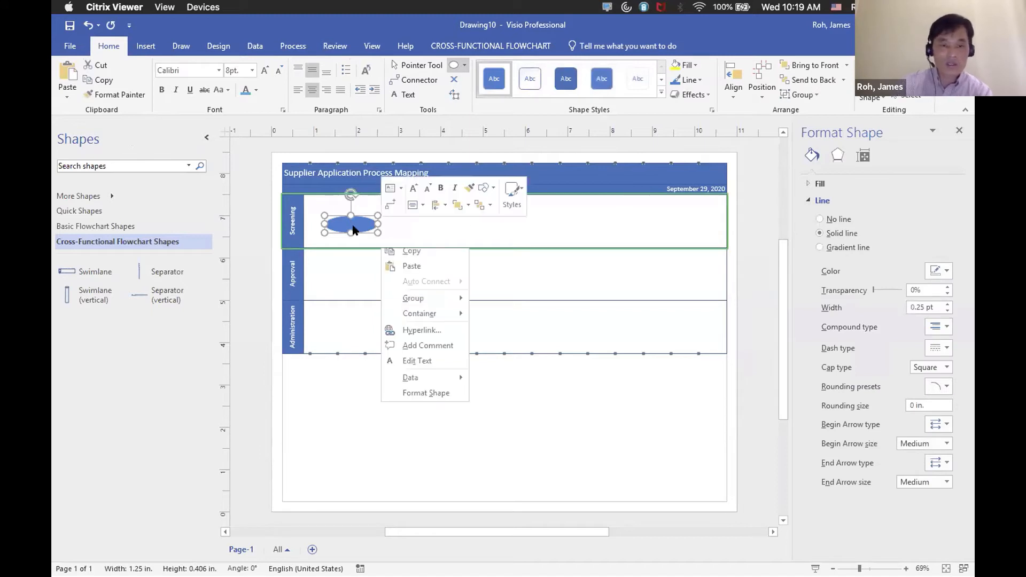
left_click(417, 361)
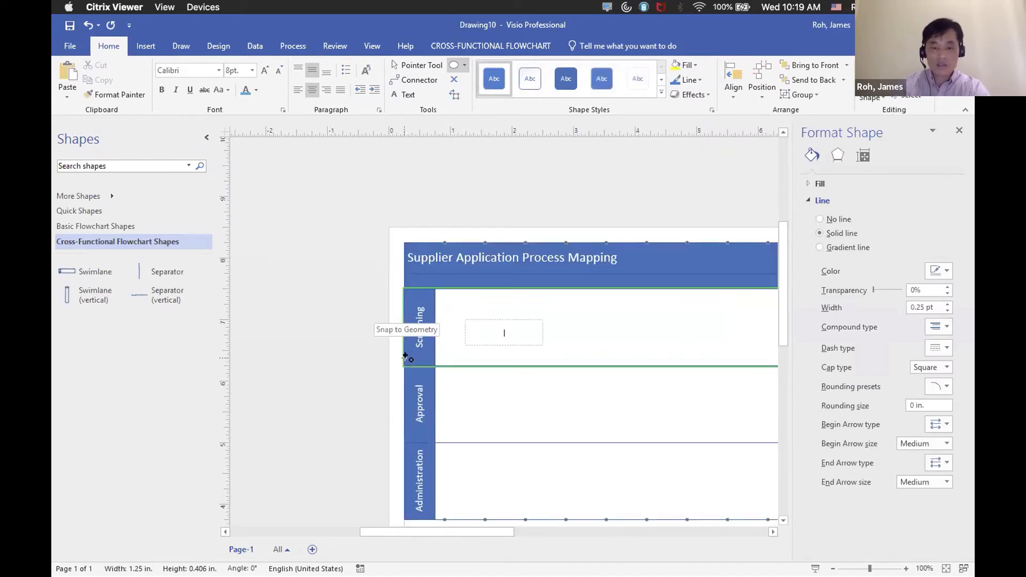
type("Start")
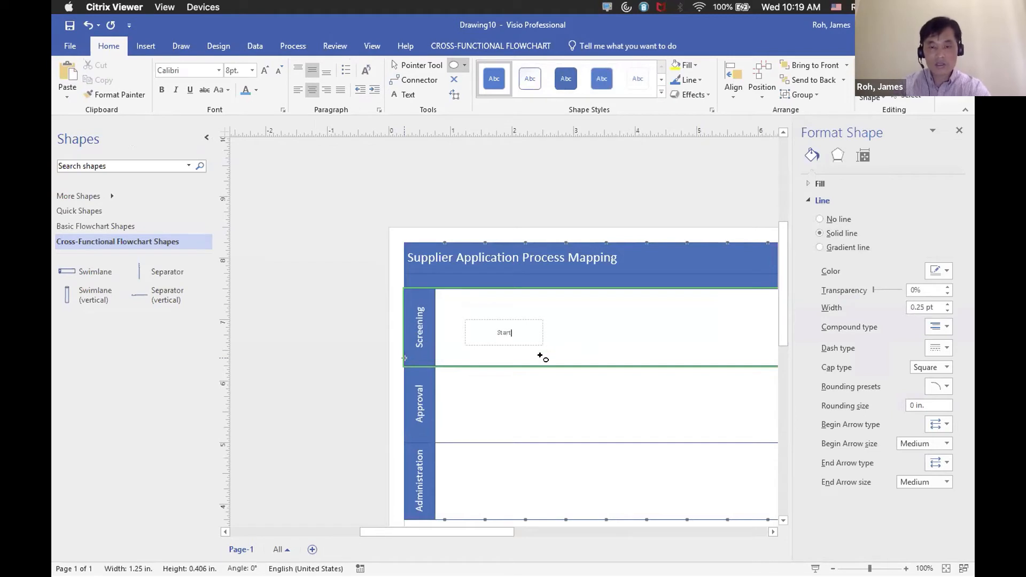
left_click(576, 332)
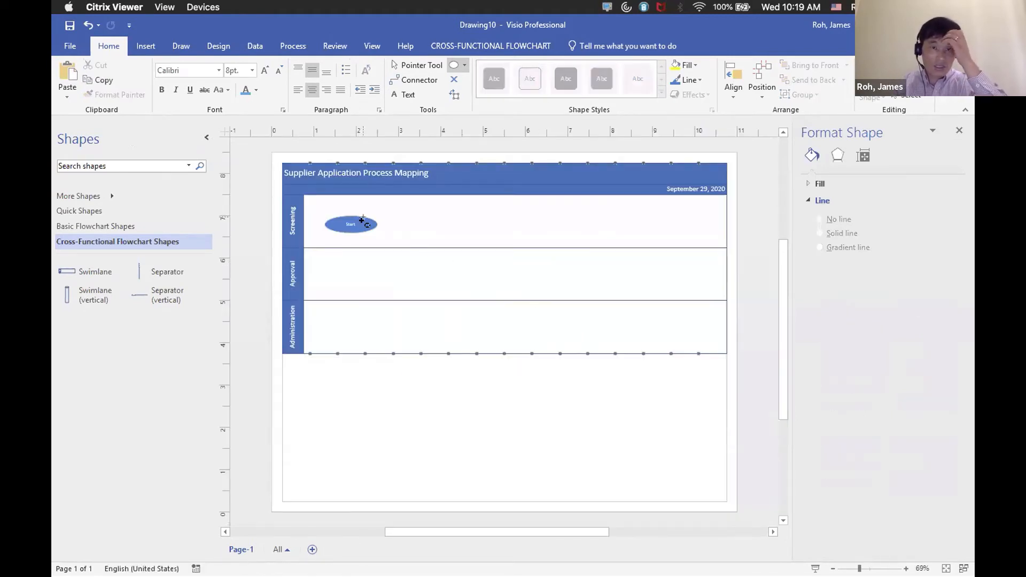
Step: Change the Start ellipse's fill color to green
left_click(362, 222)
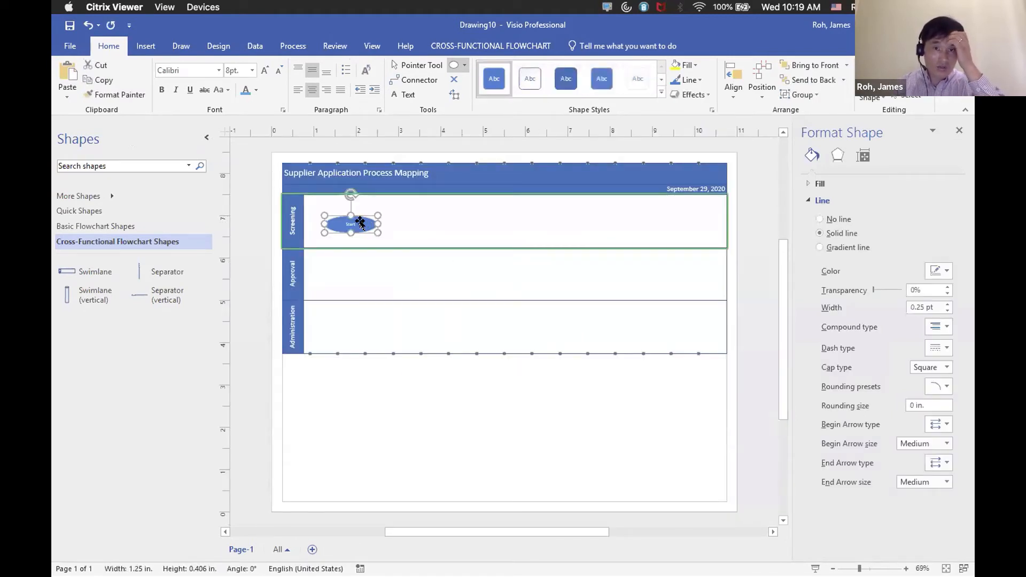
right_click(361, 224)
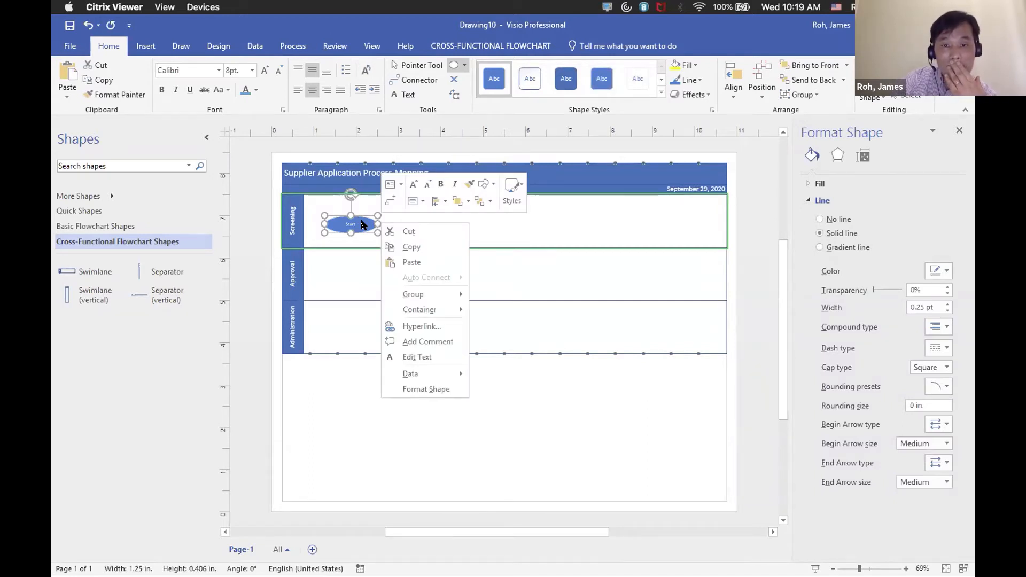
left_click(514, 188)
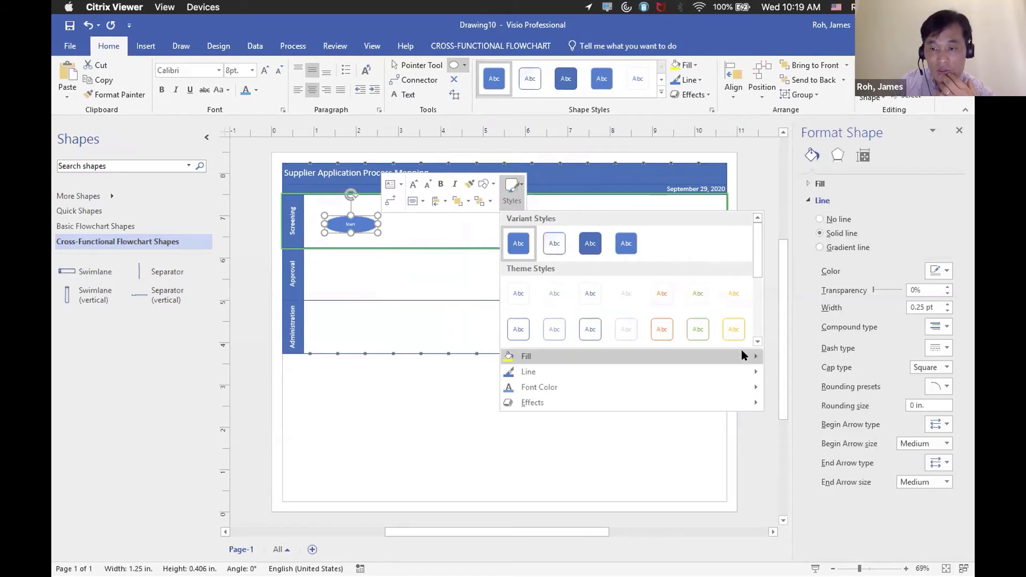
mouse_move(742, 353)
left_click(863, 383)
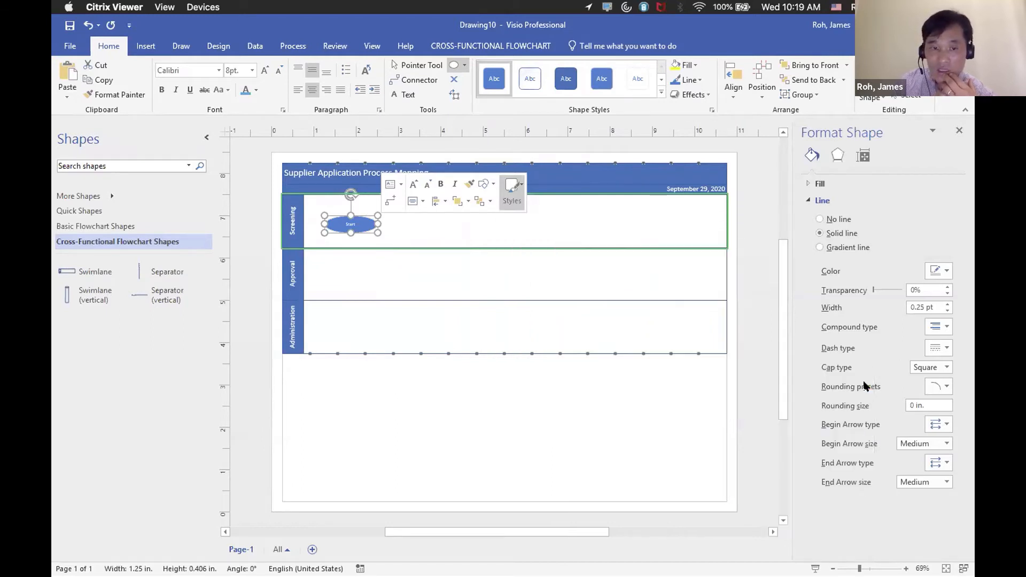
left_click(554, 403)
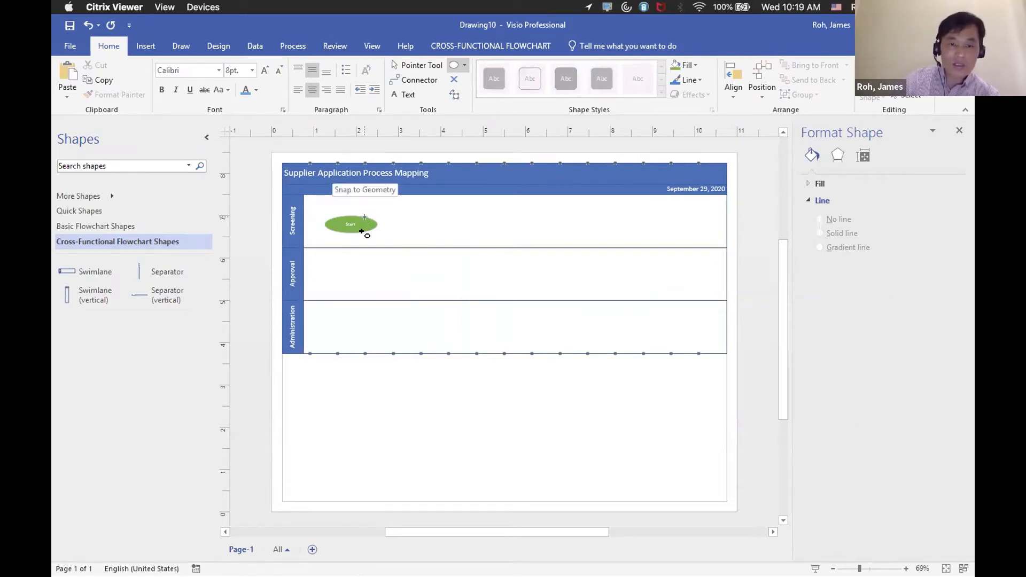
Step: Undo the stray small ellipse drawn over the Start ellipse, and move the Start ellipse slightly closer to the Screening label
double_click(347, 219)
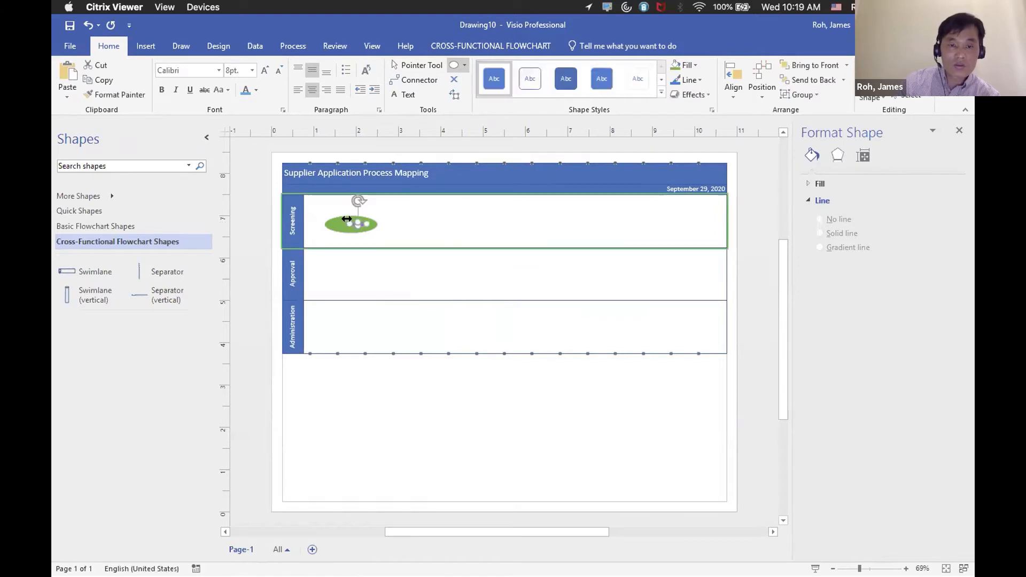
key("ctrl+z")
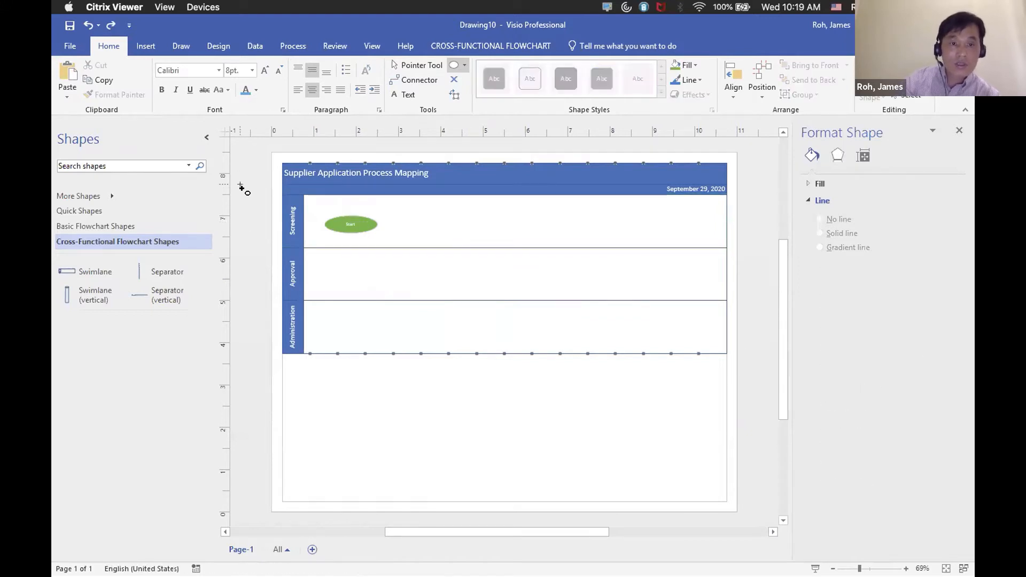
key("ctrl+1")
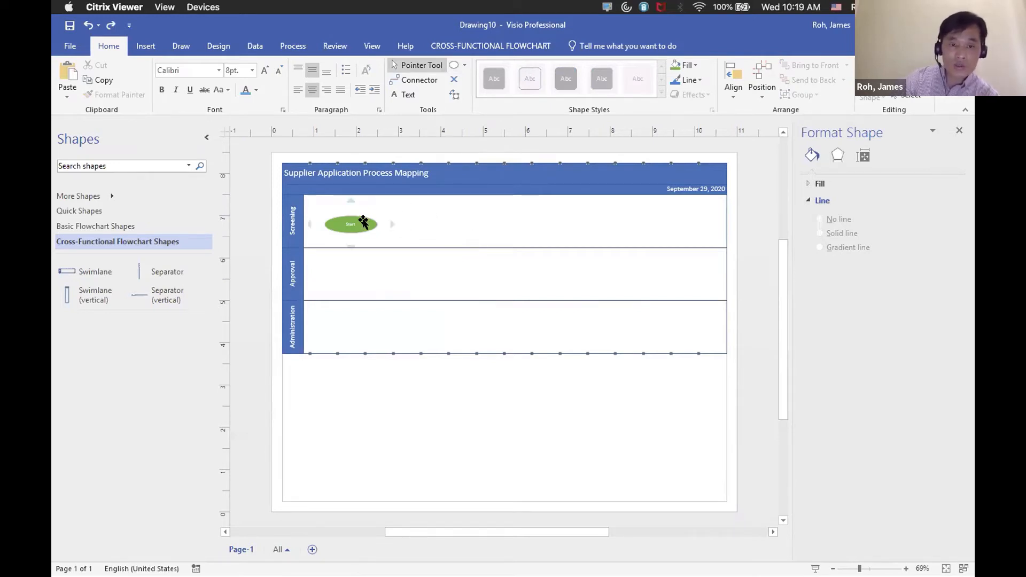
left_click_drag(366, 223, 358, 222)
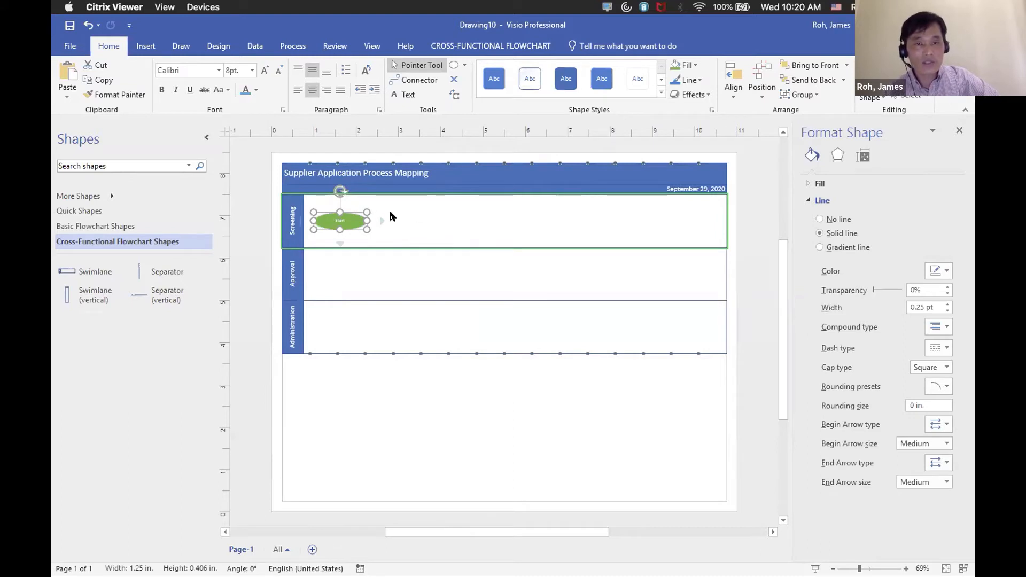
Step: Draw a closed triangle about 1.15 in wide and 1 in high with the Line tool, beside the Start ellipse in the Screening swimlane
left_click(463, 65)
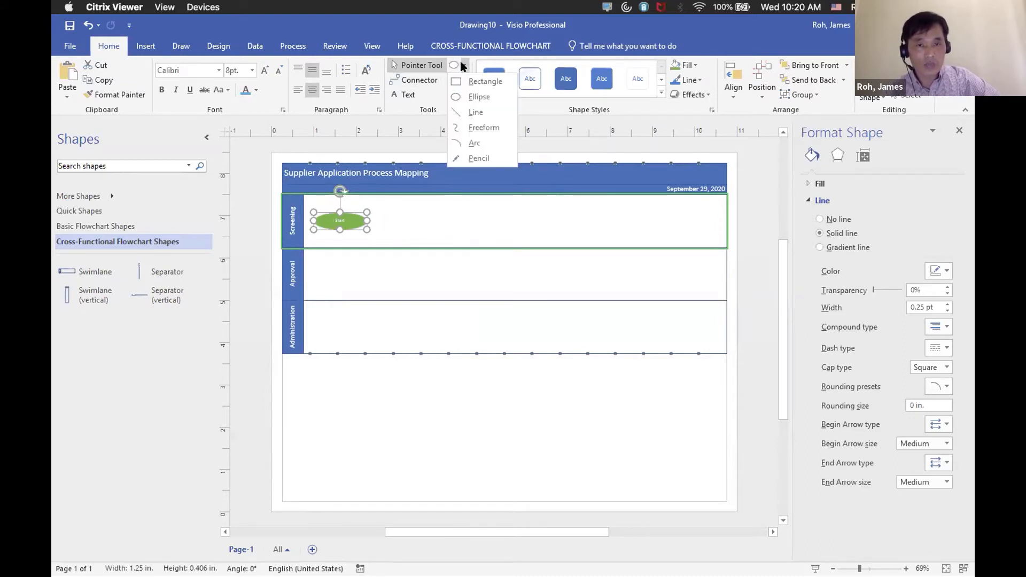
left_click(478, 110)
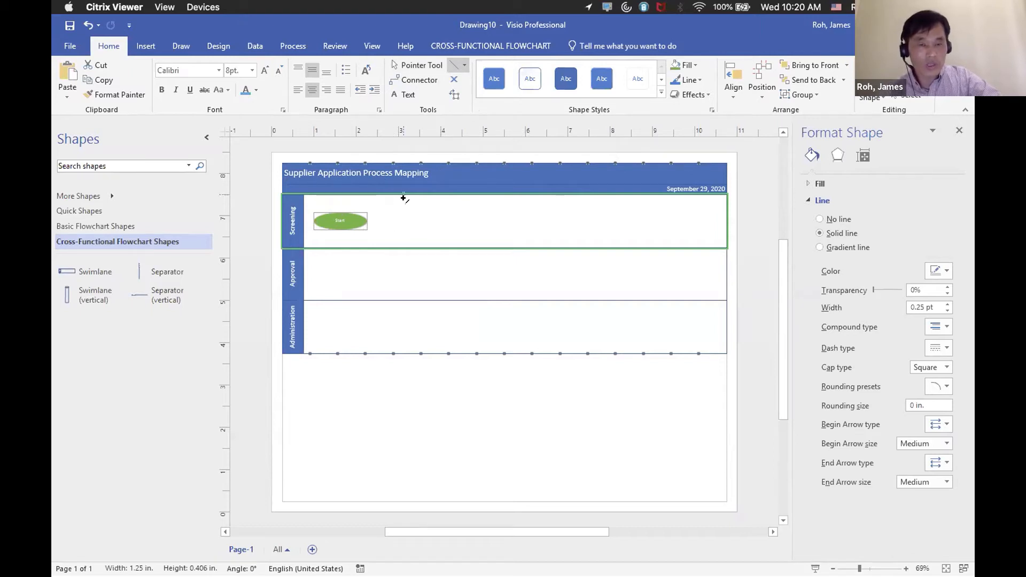
mouse_move(403, 194)
left_mouse_down()
mouse_move(377, 237)
mouse_move(422, 236)
mouse_move(401, 195)
left_mouse_up()
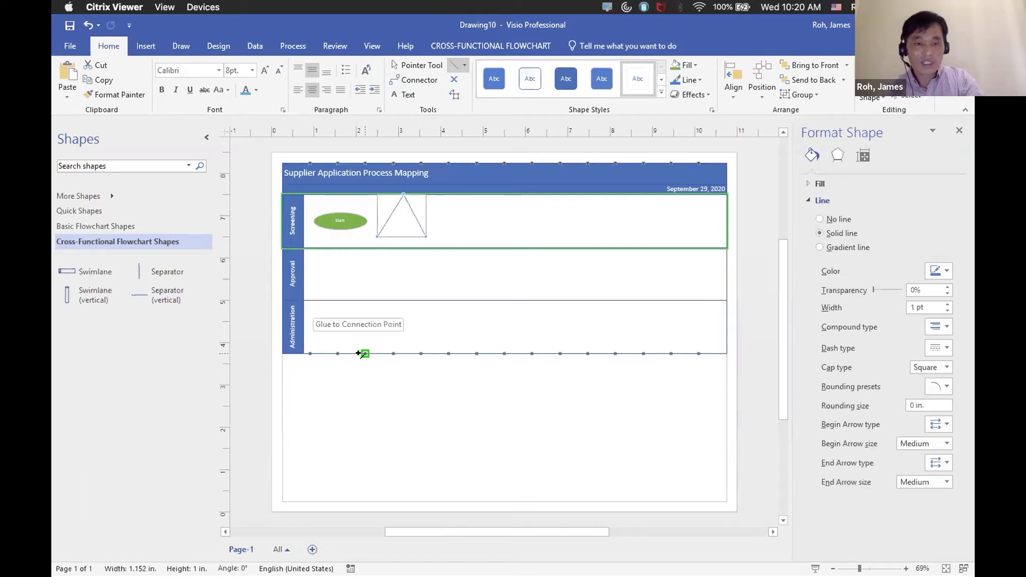
key("Escape")
key("ctrl+1")
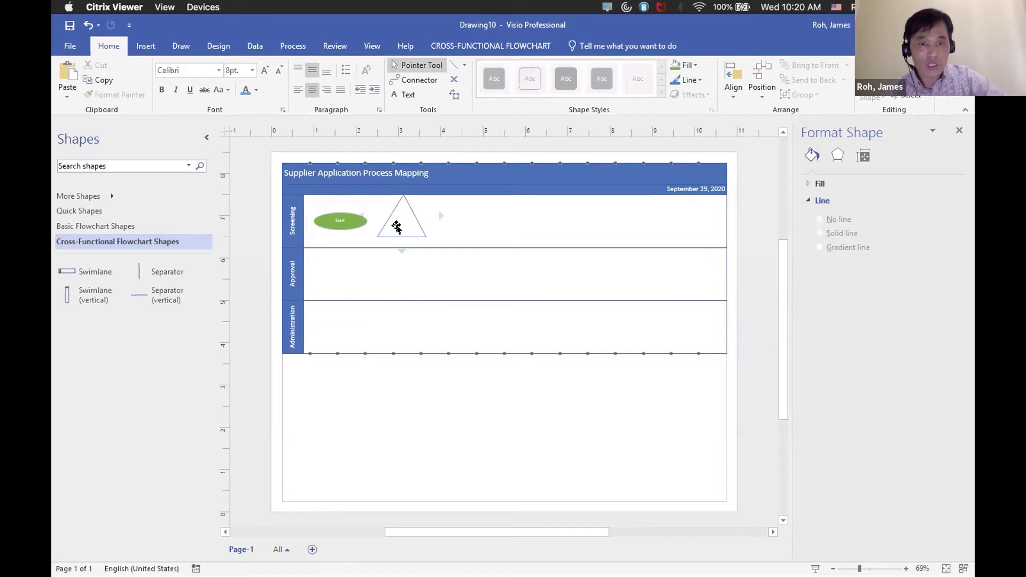
Step: Label the triangle beside the Start ellipse "Storage"
right_click(396, 227)
left_click(457, 366)
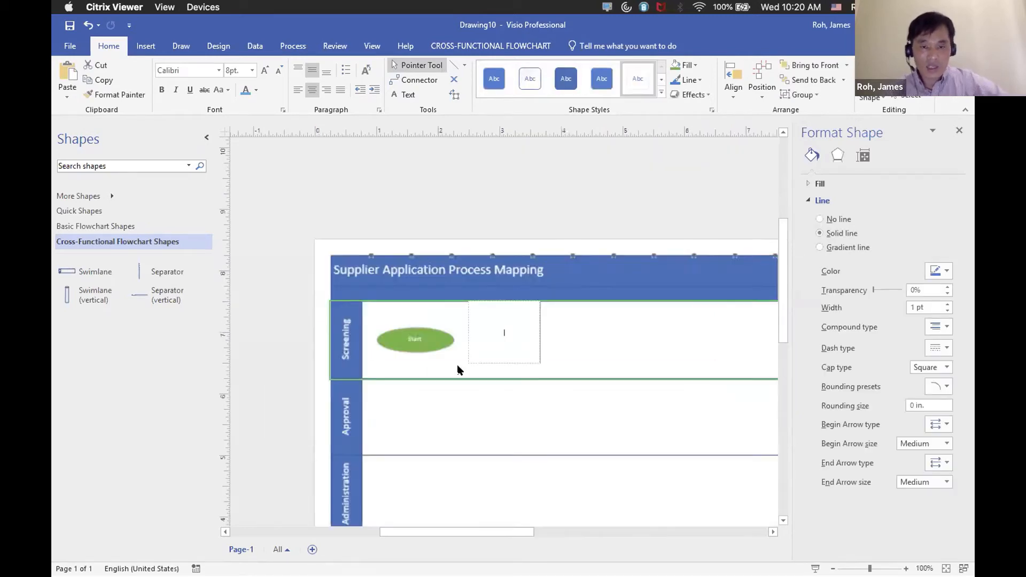
type("Storage")
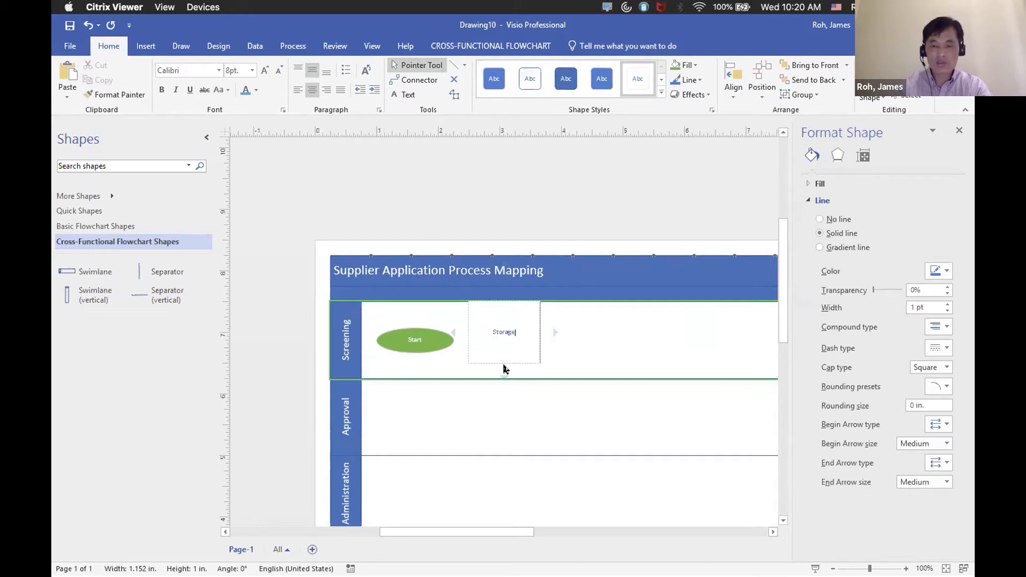
left_click(566, 357)
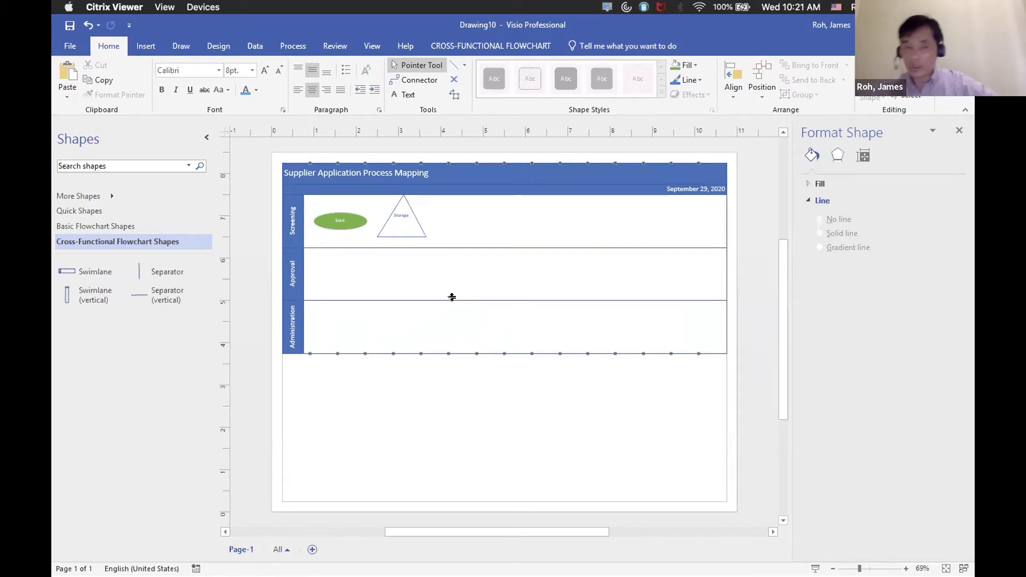
Step: Fill the Storage triangle with standard purple and move it slightly down within the Screening swimlane
left_click(402, 227)
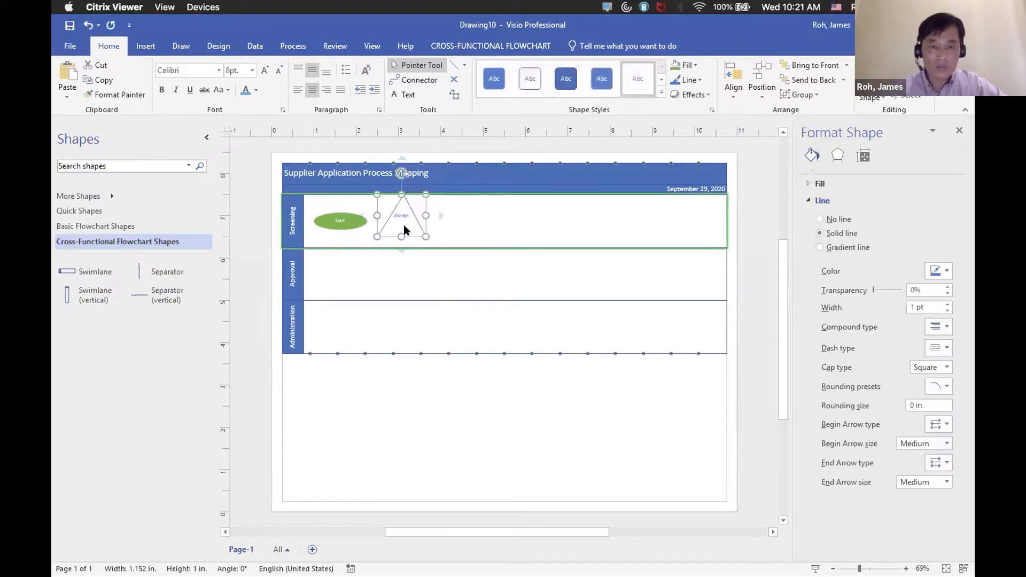
right_click(406, 229)
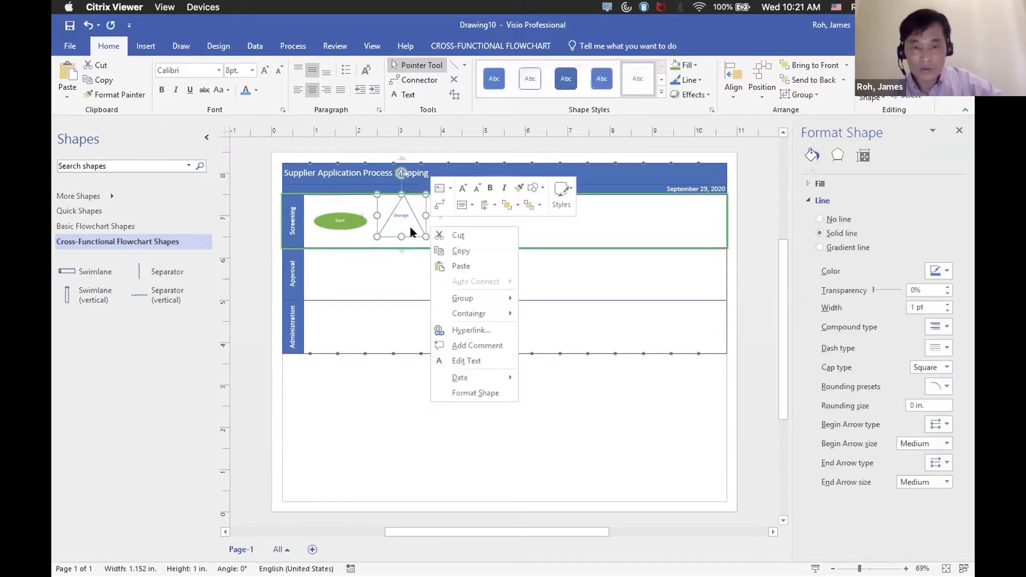
left_click(569, 191)
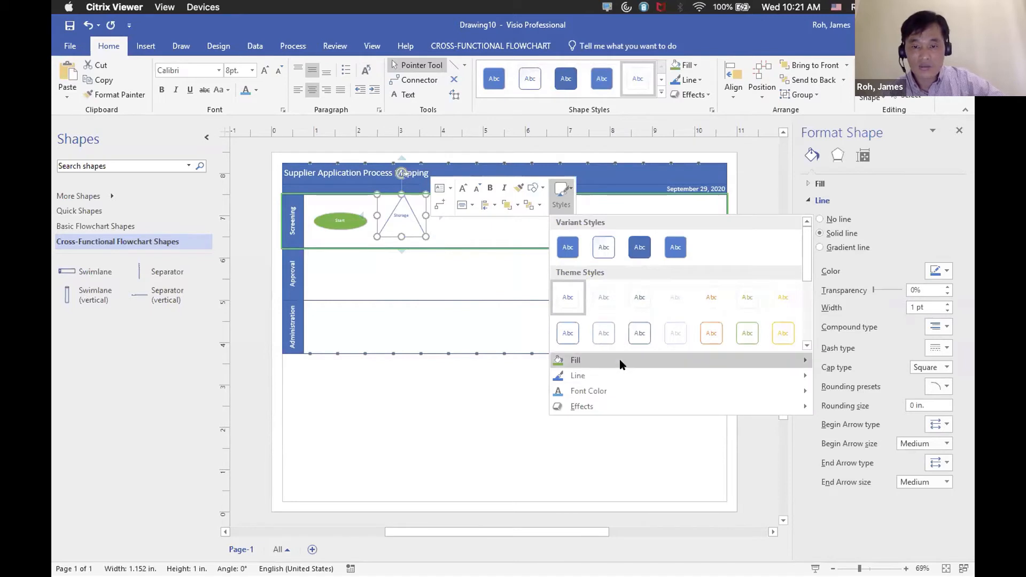
mouse_move(793, 361)
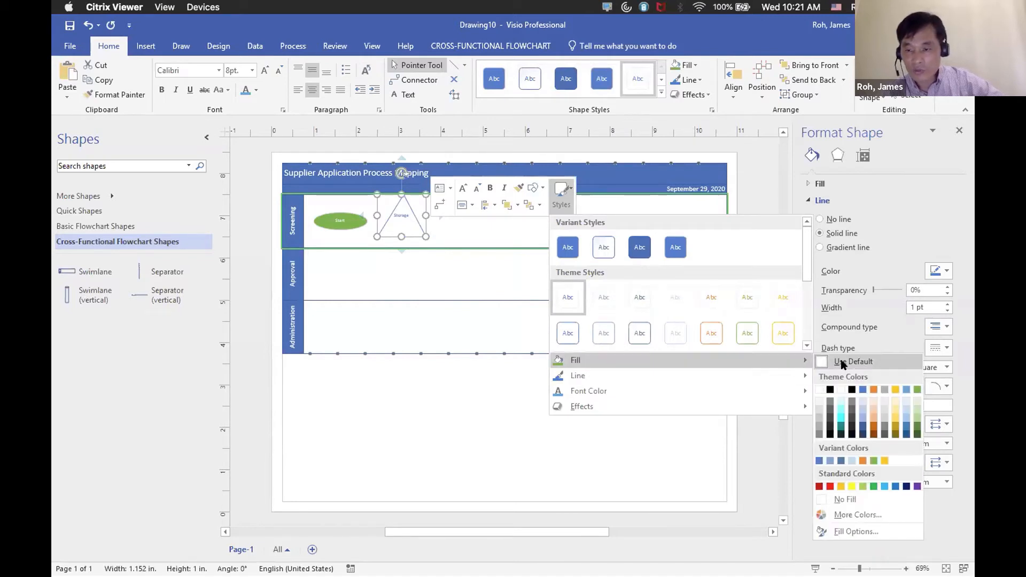
left_click(917, 486)
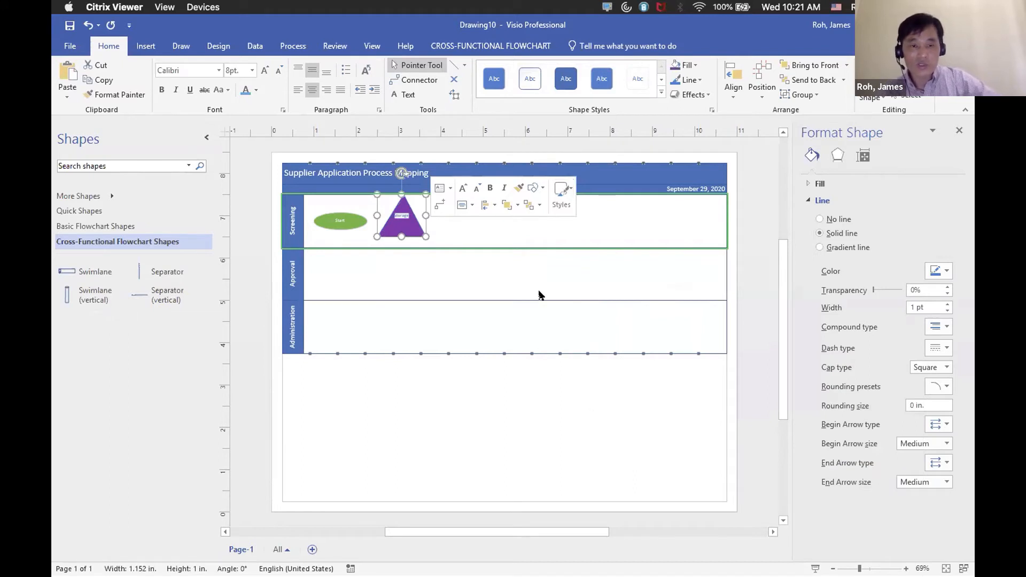
left_click(504, 241)
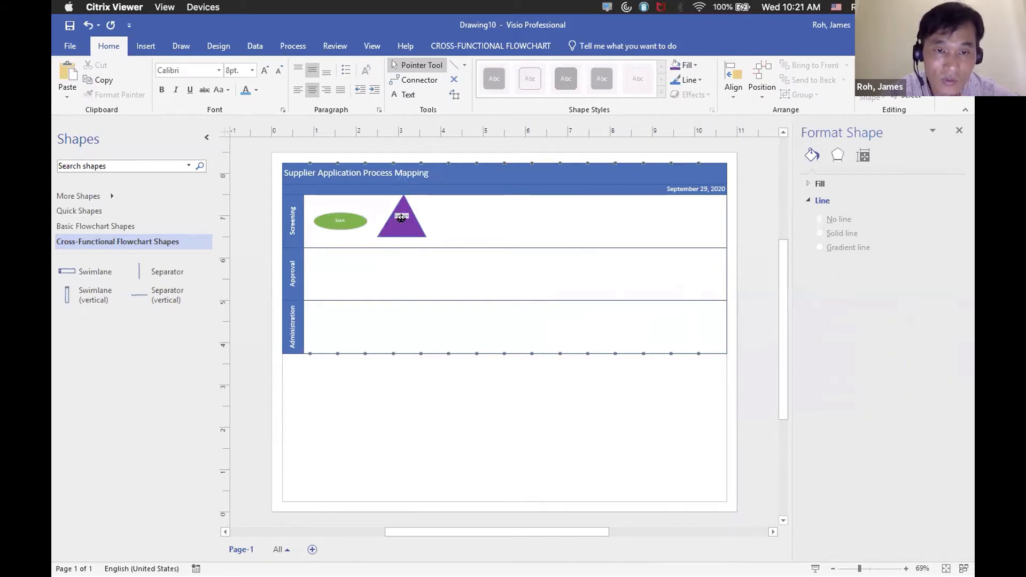
left_click_drag(402, 216, 402, 220)
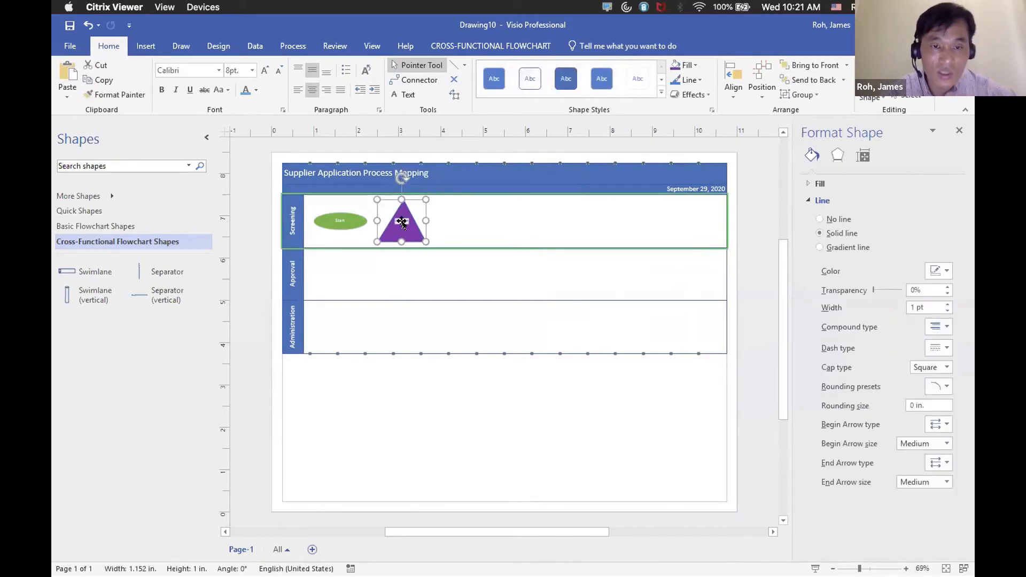
left_click(437, 228)
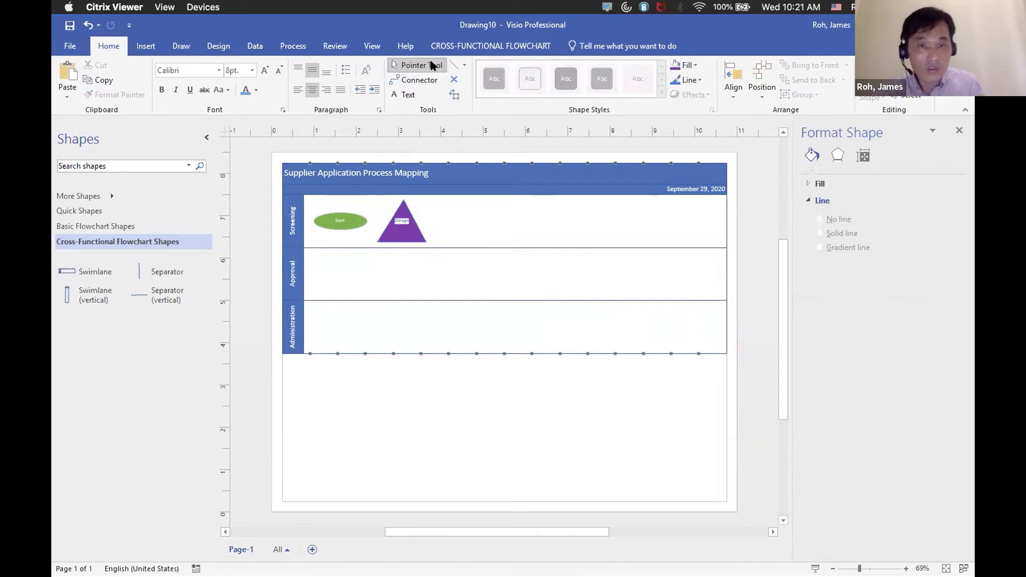
Step: Draw a rectangle about 1.22 in wide and 0.84 in high in the Screening swimlane, on the far side of the triangle from Start
left_click(464, 65)
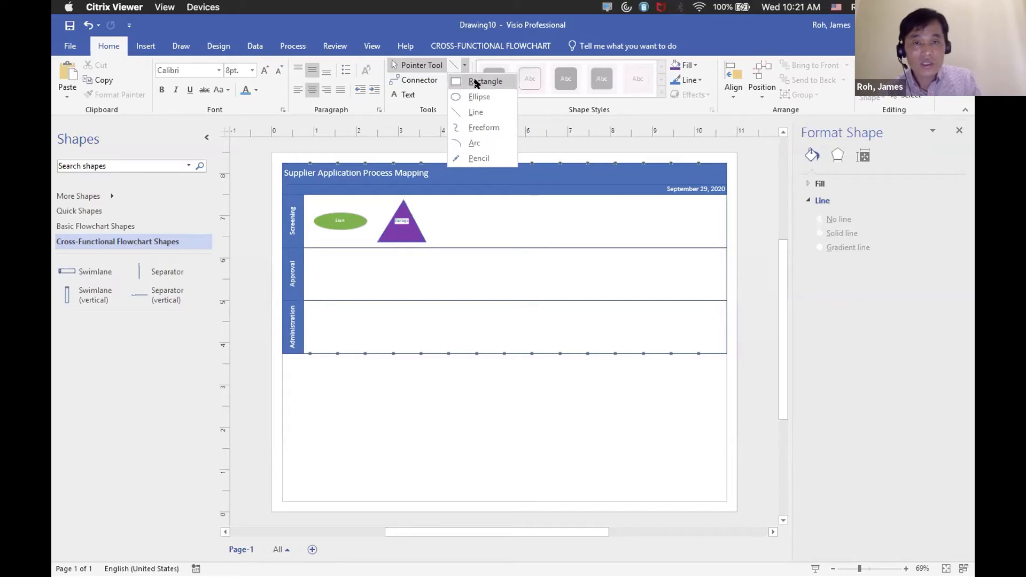
left_click(476, 82)
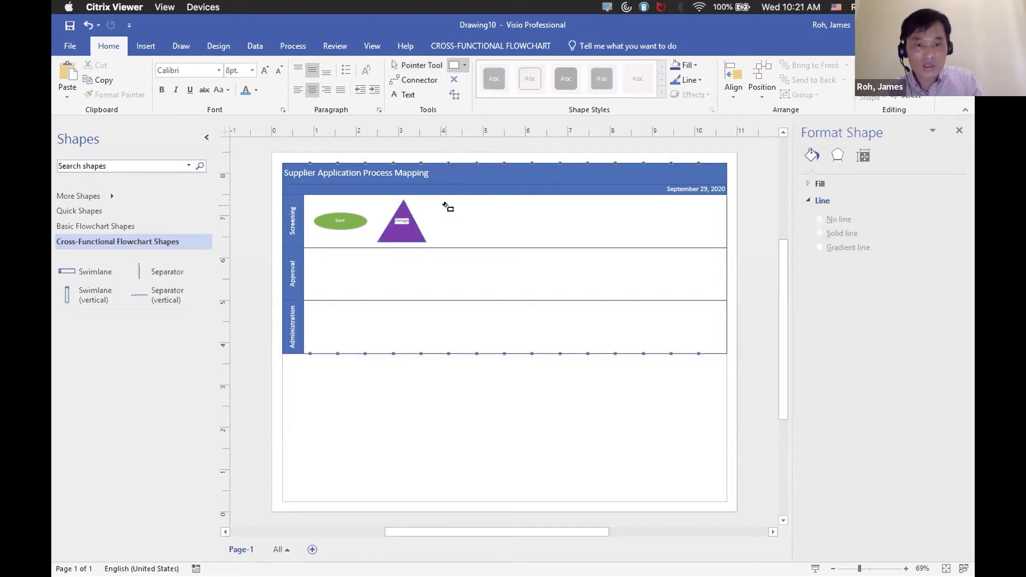
left_click_drag(446, 206, 493, 237)
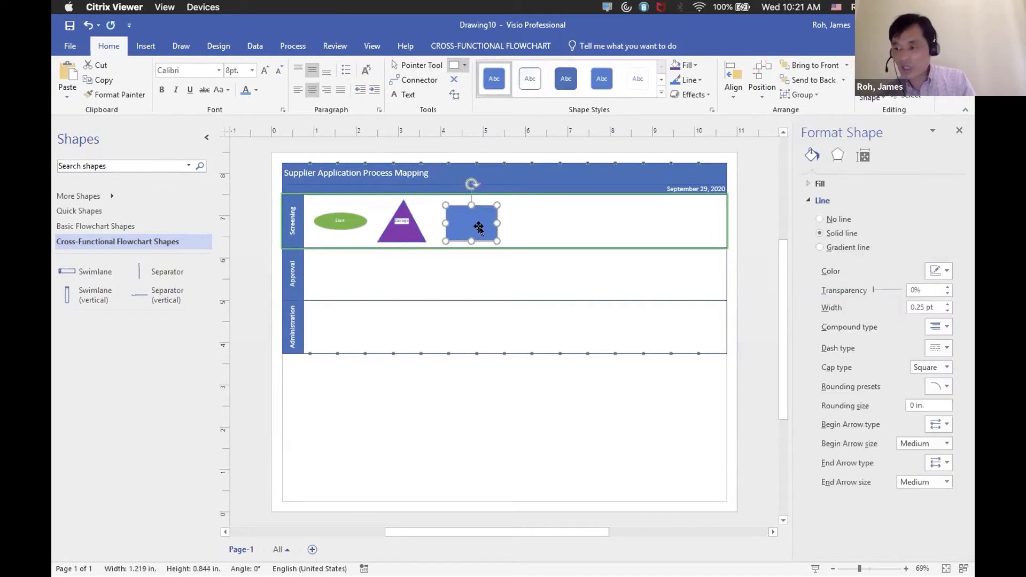
Step: Label the new rectangle in the Screening swimlane "Receiving Order"
right_click(478, 227)
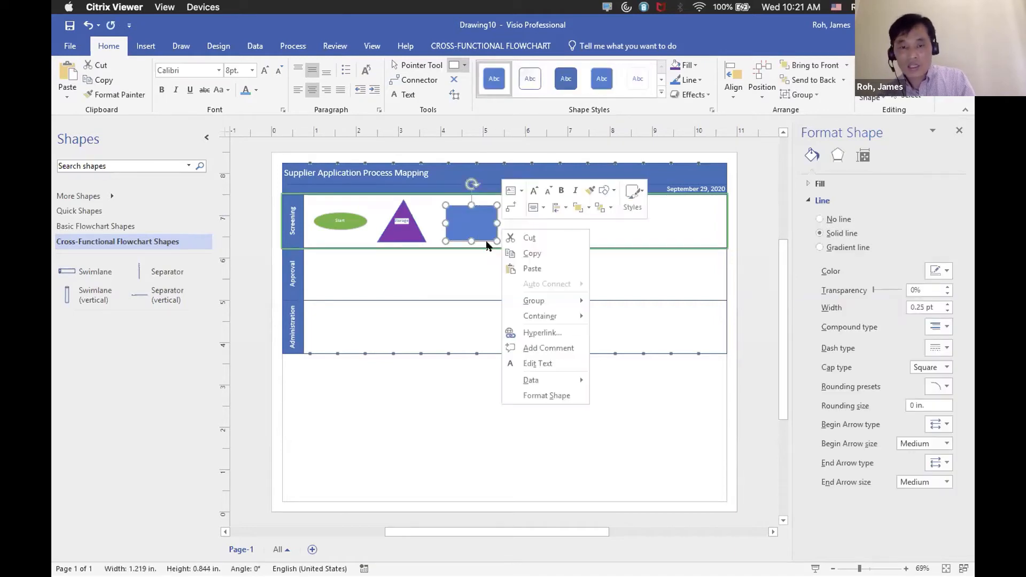
mouse_move(516, 314)
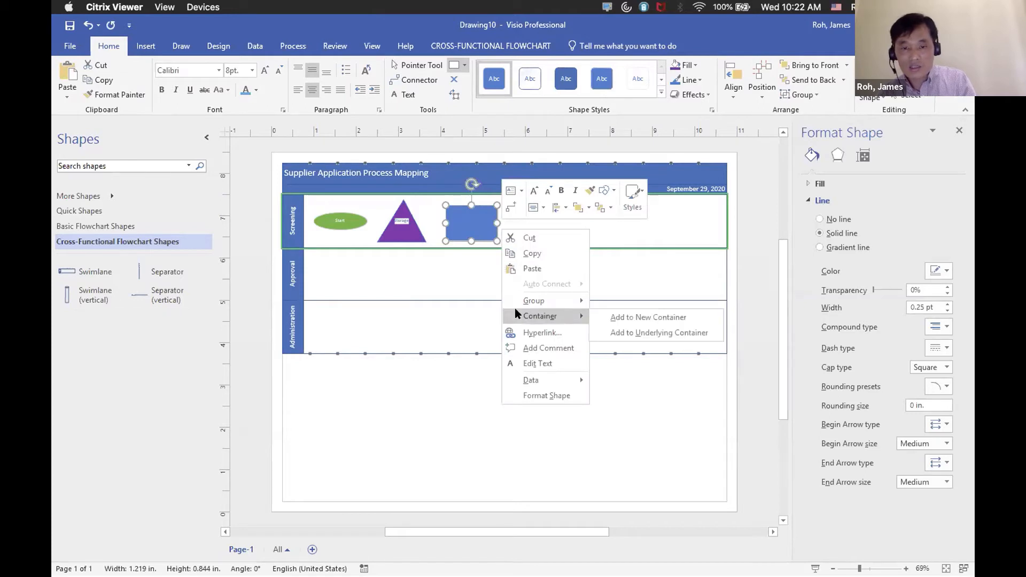
left_click(538, 364)
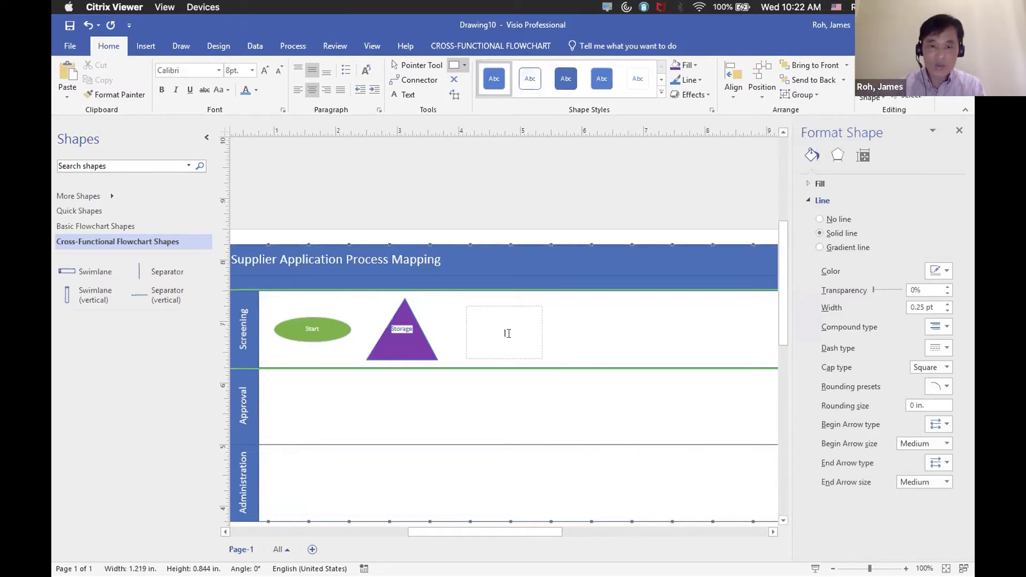
type("Receiving")
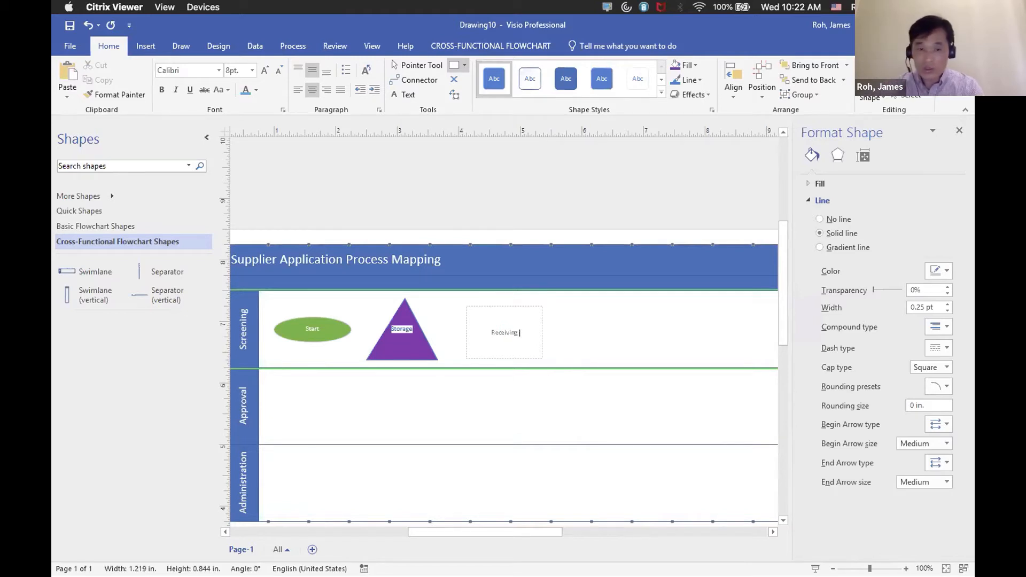
type("Order")
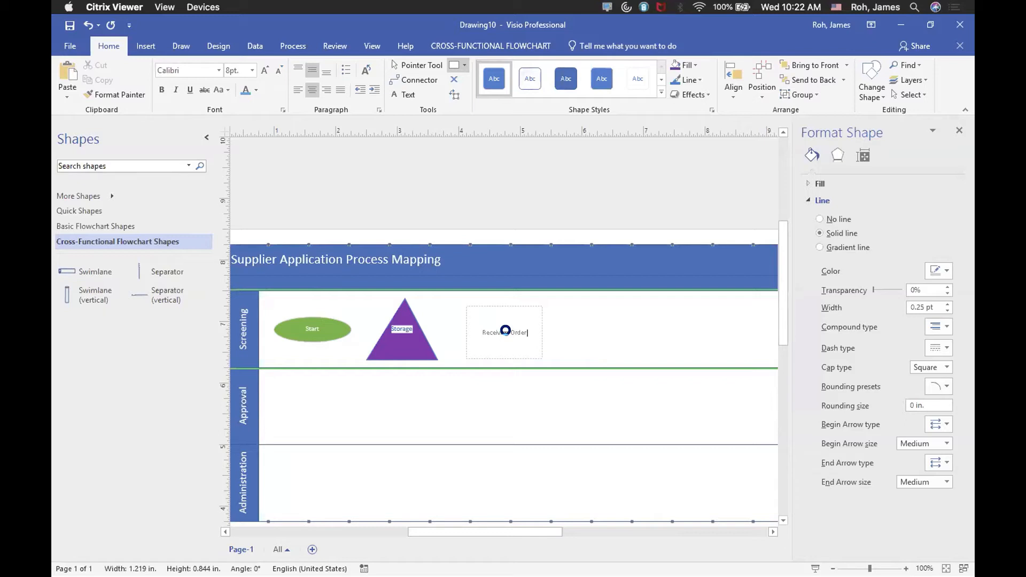
Step: Examine the Cross-Functional Flowchart template's variants, including Shared Process Cross-Functional Flowchart, and return to the drawing without creating a new one
left_click(69, 48)
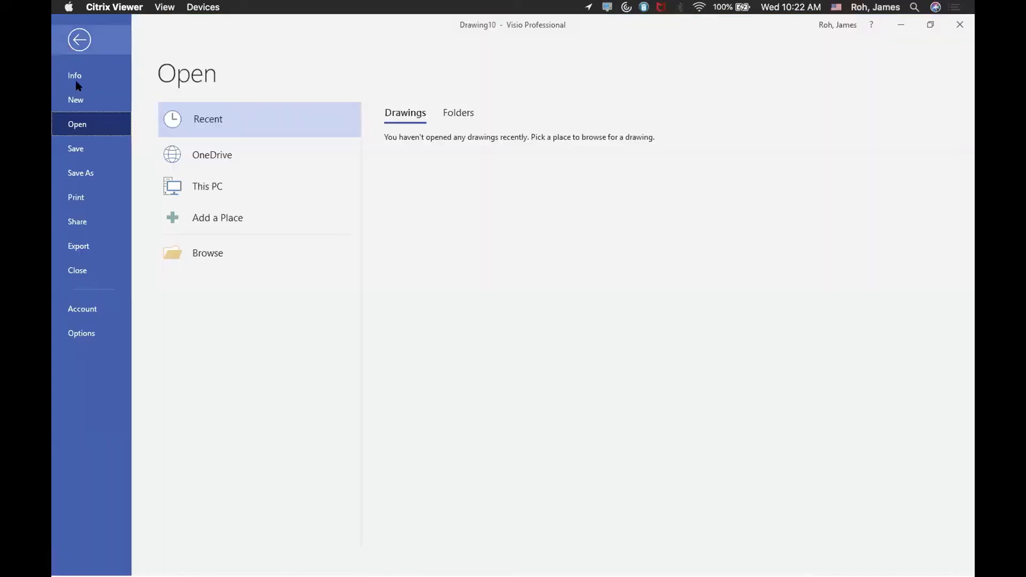
left_click(76, 100)
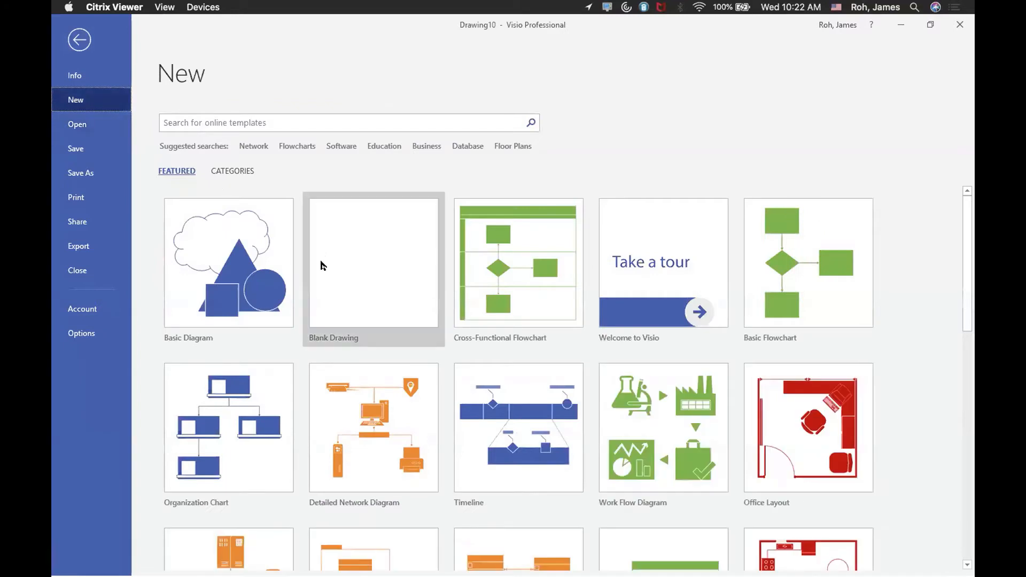
left_click(512, 297)
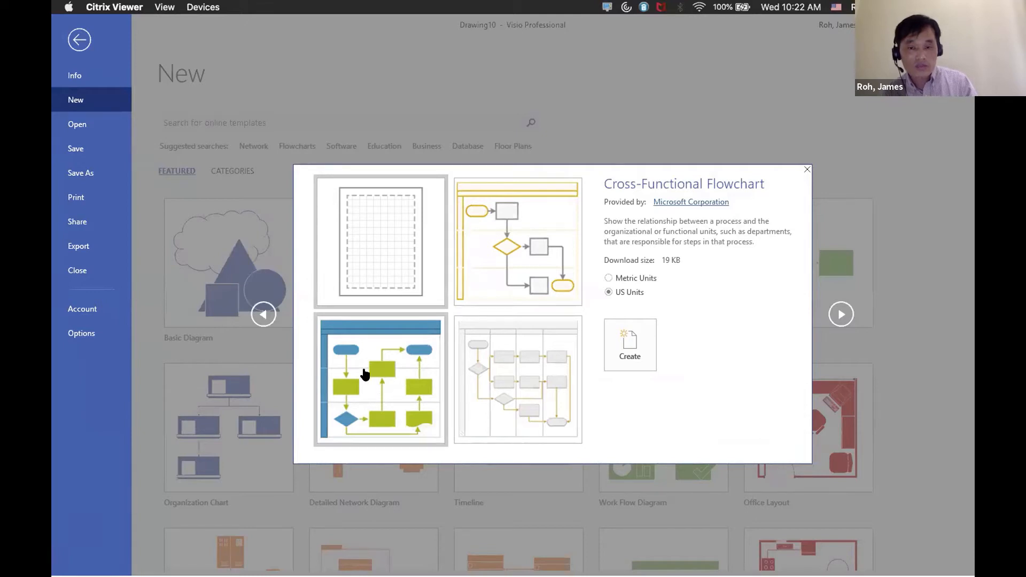
left_click(366, 373)
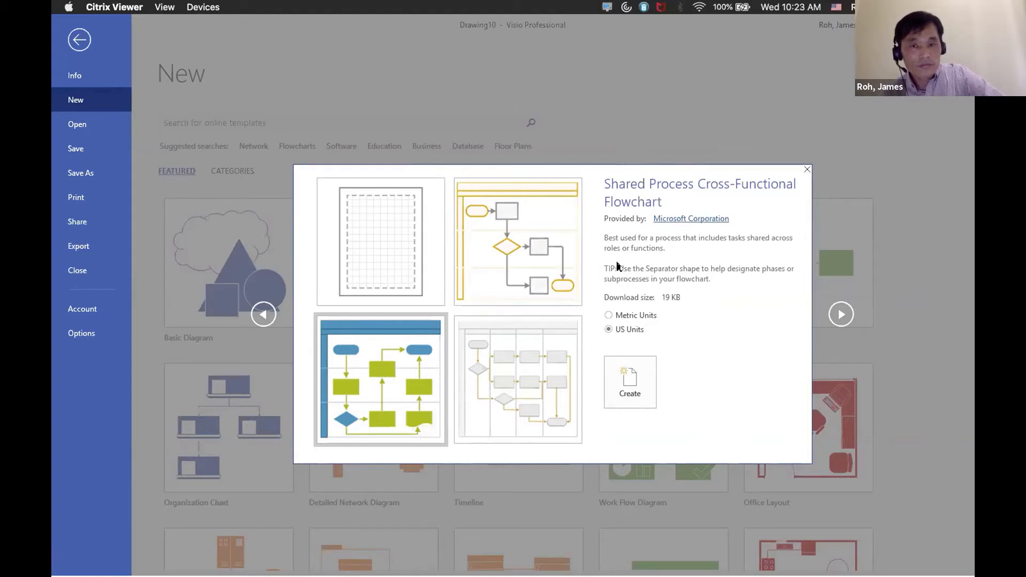
left_click(807, 170)
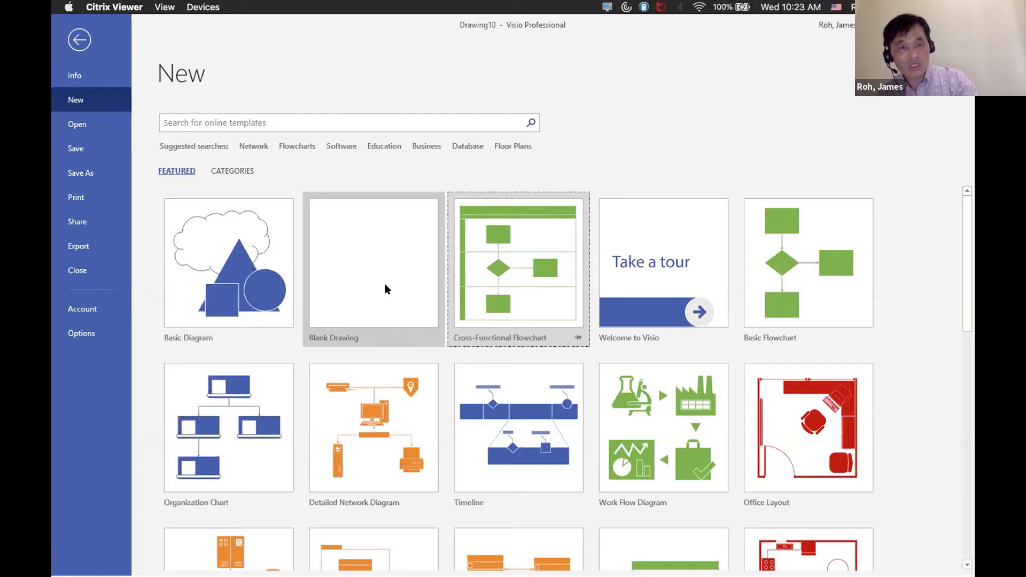
left_click(79, 40)
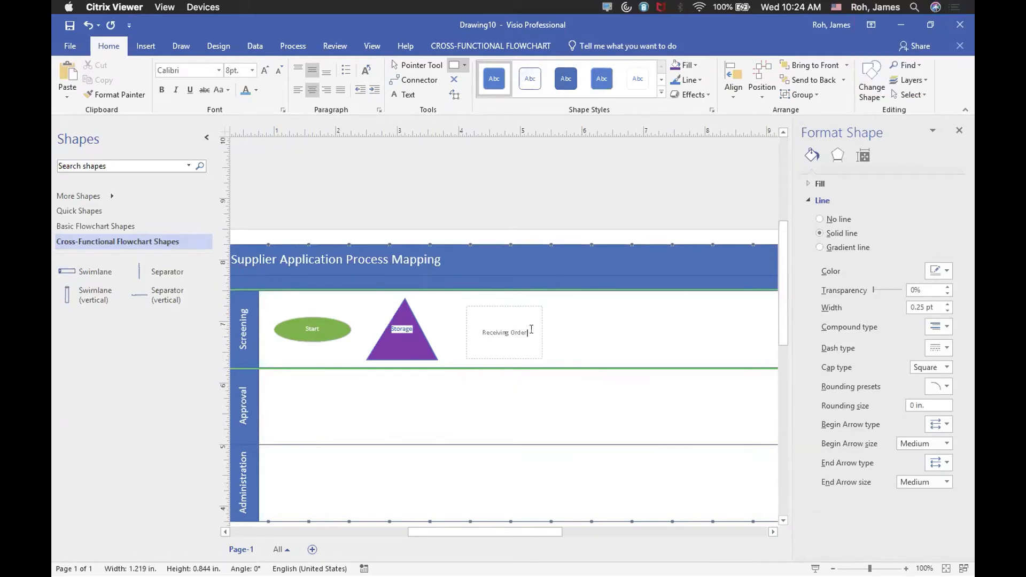
Step: Finish the text edit and change the Receiving Order rectangle's fill to the gold theme color
left_click(567, 333)
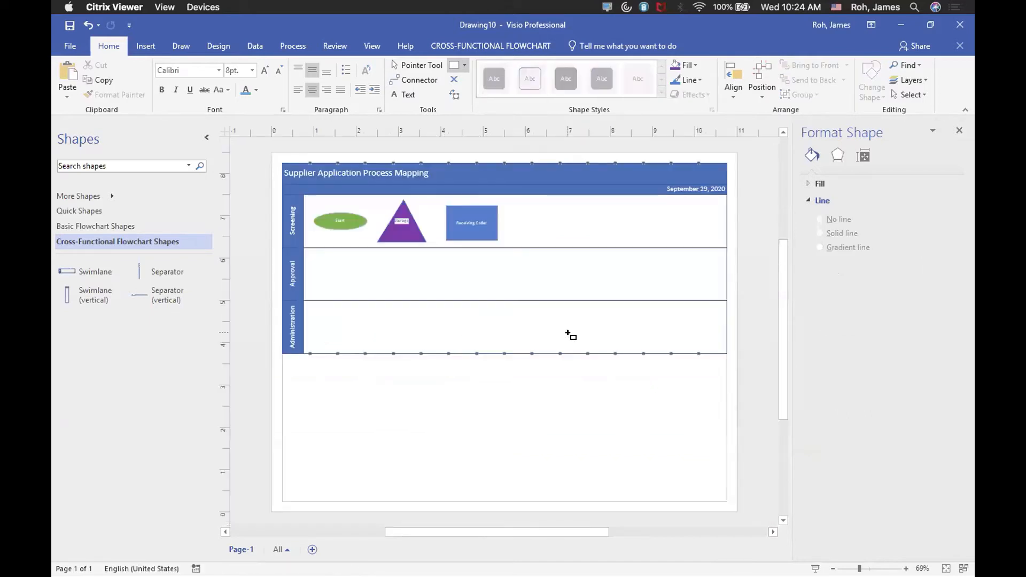
left_click(486, 212)
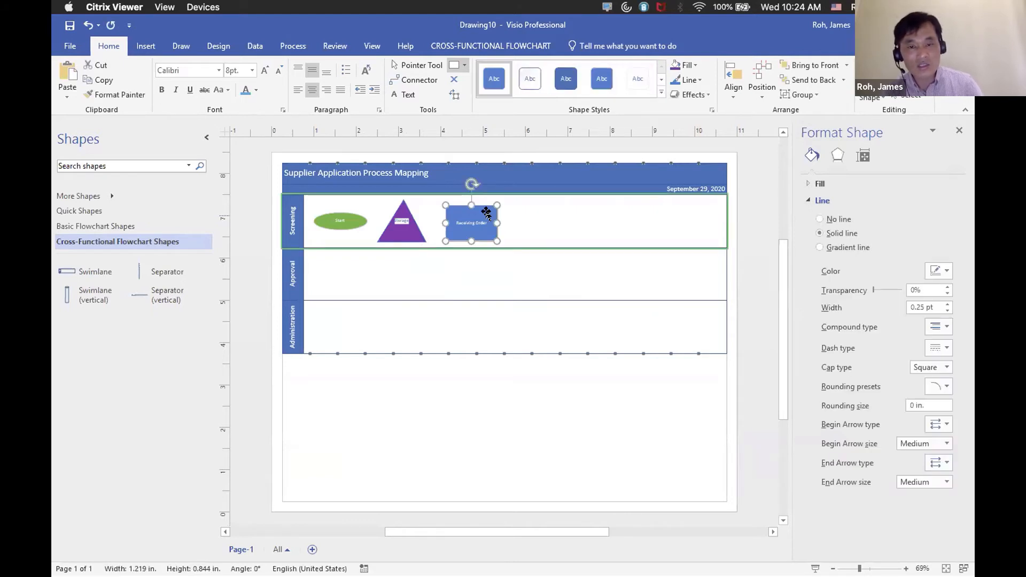
right_click(487, 213)
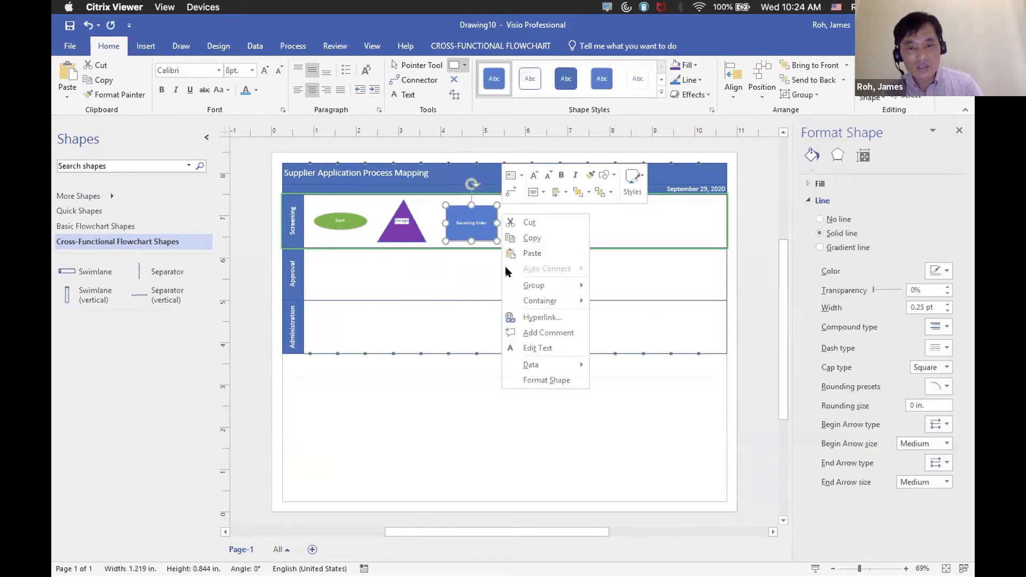
mouse_move(537, 286)
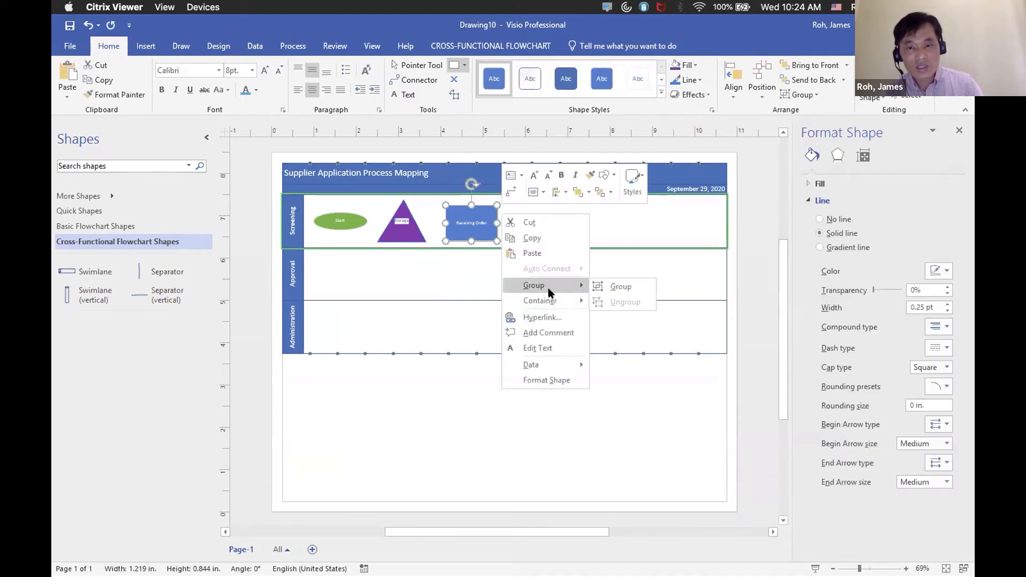
left_click(637, 182)
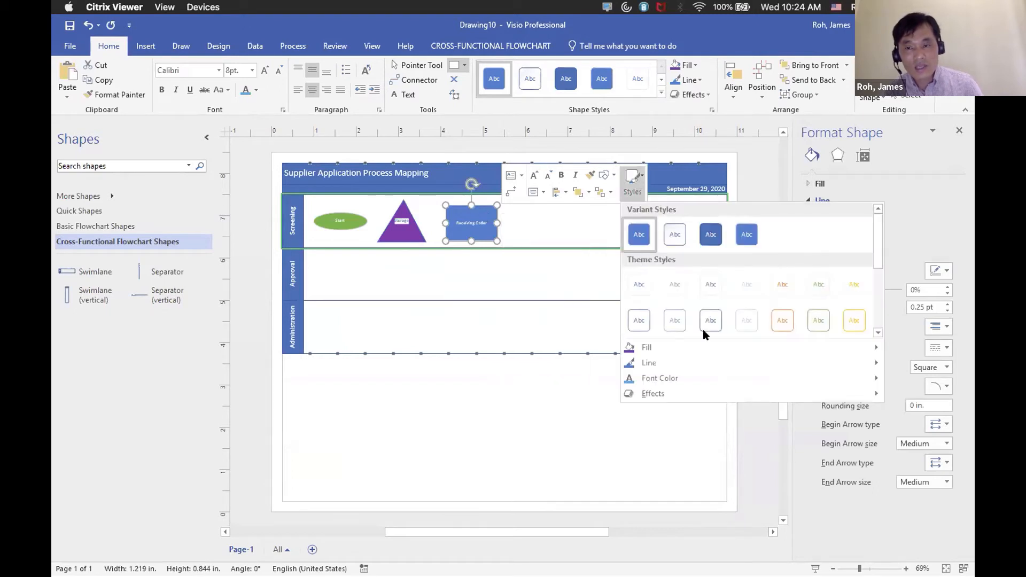
mouse_move(741, 356)
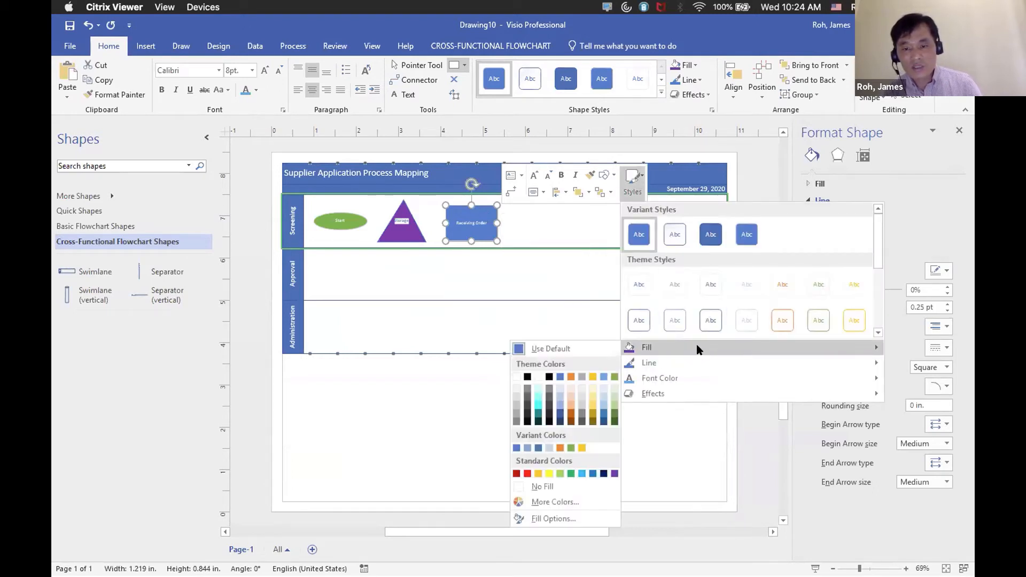
left_click(589, 375)
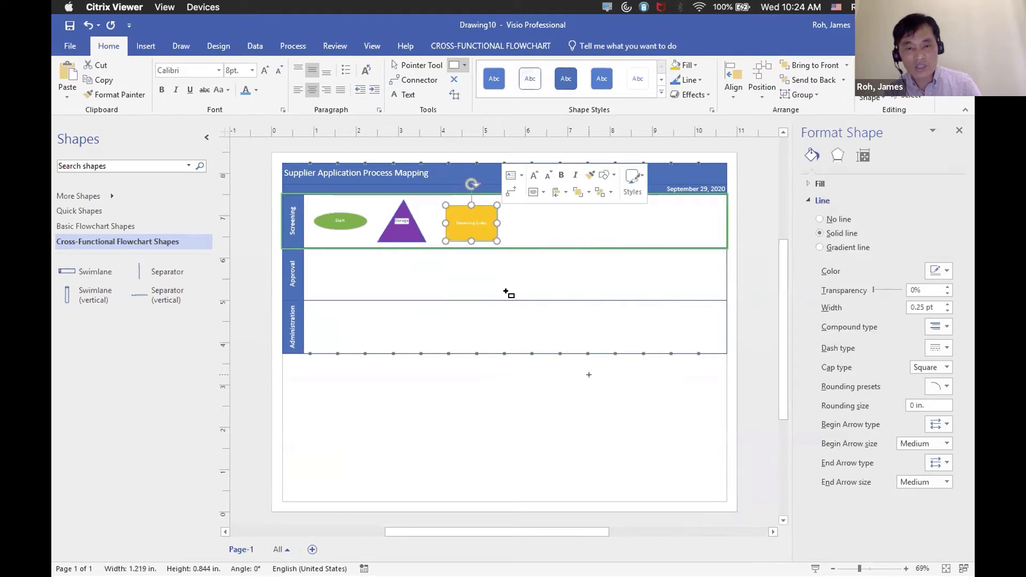
left_click(498, 274)
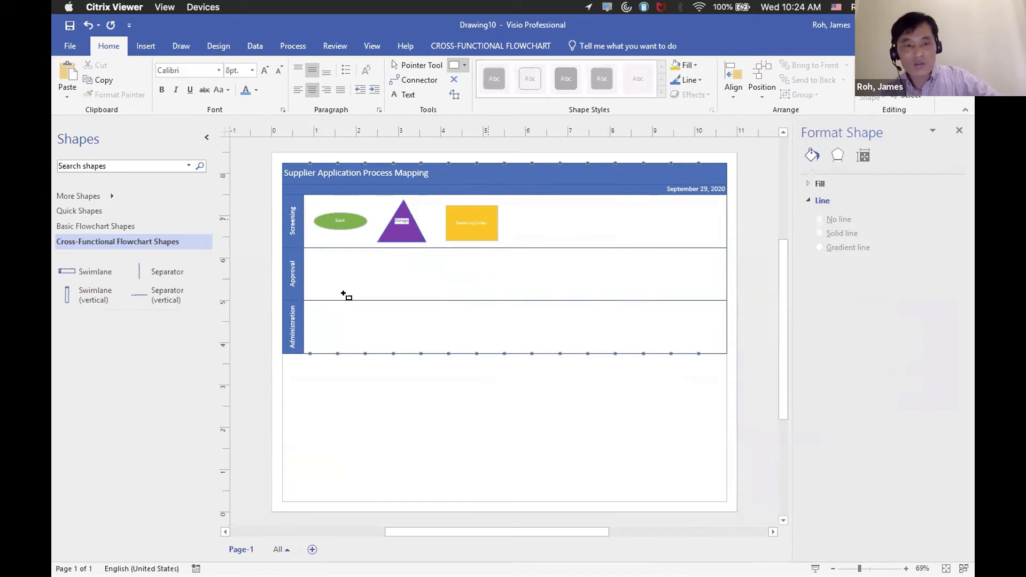
Step: Duplicate the gold Receiving Order rectangle and place the copy beside it in the Screening swimlane, on the side away from the triangle
key("ctrl+1")
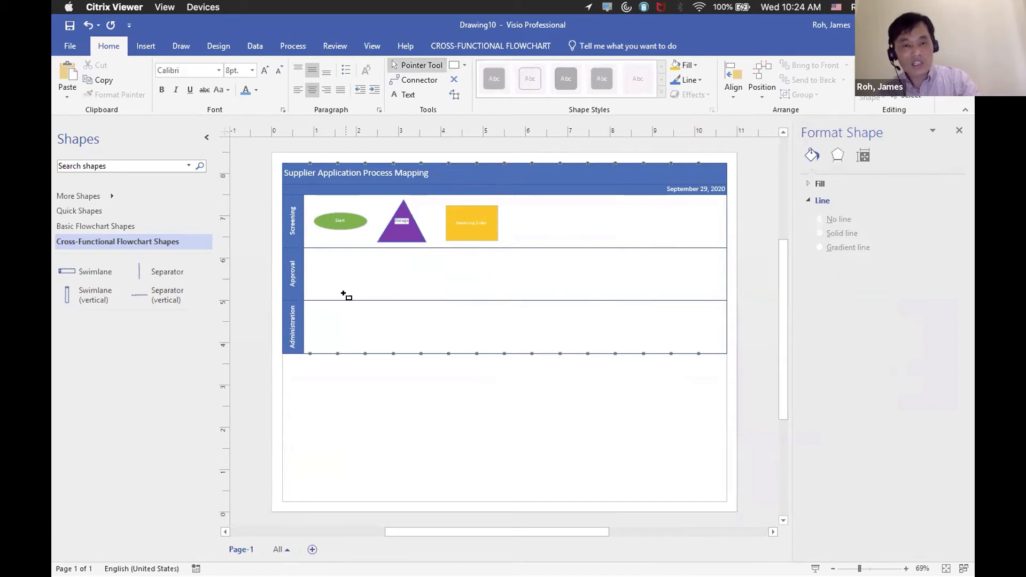
left_click(477, 212)
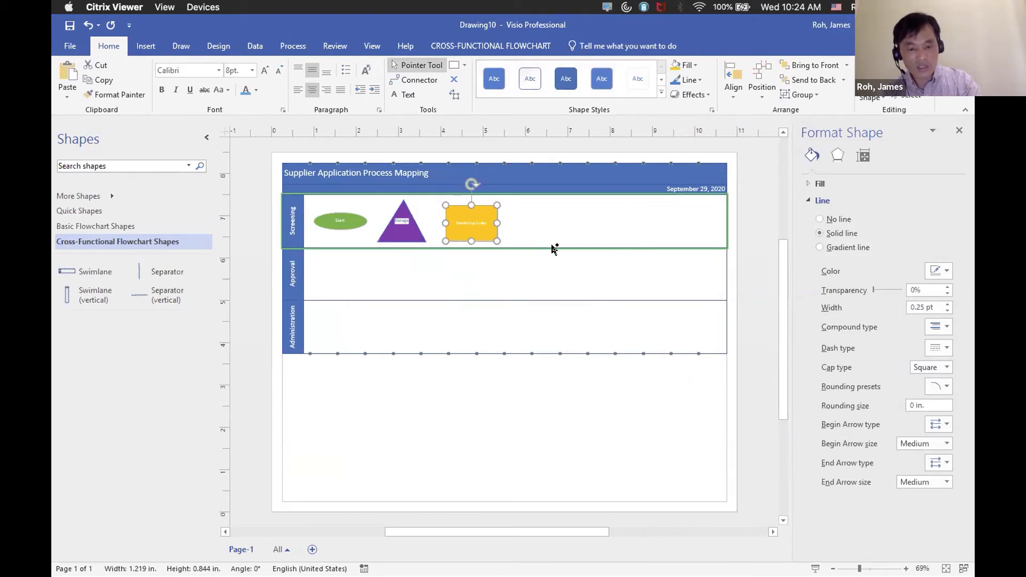
key("ctrl+v")
left_click_drag(499, 228, 556, 214)
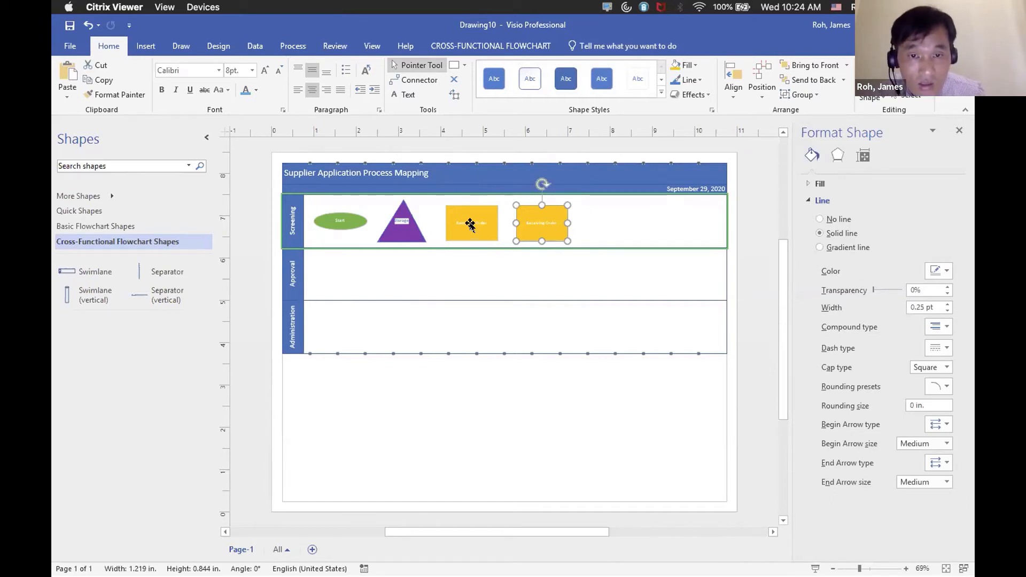
Step: Replace the copied gold rectangle's label with "Create a Packet"
double_click(528, 224)
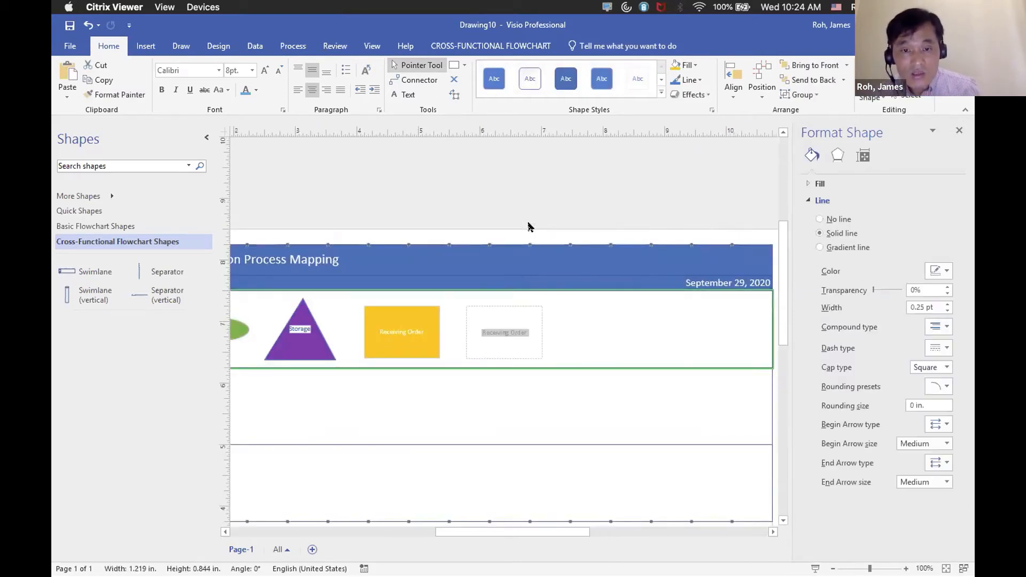
type("Creat")
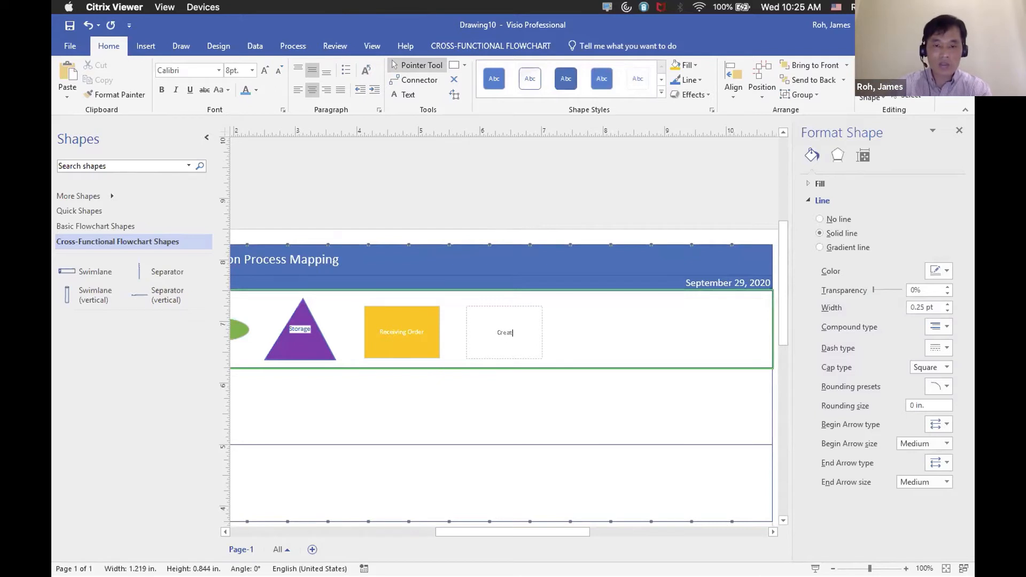
type("e a")
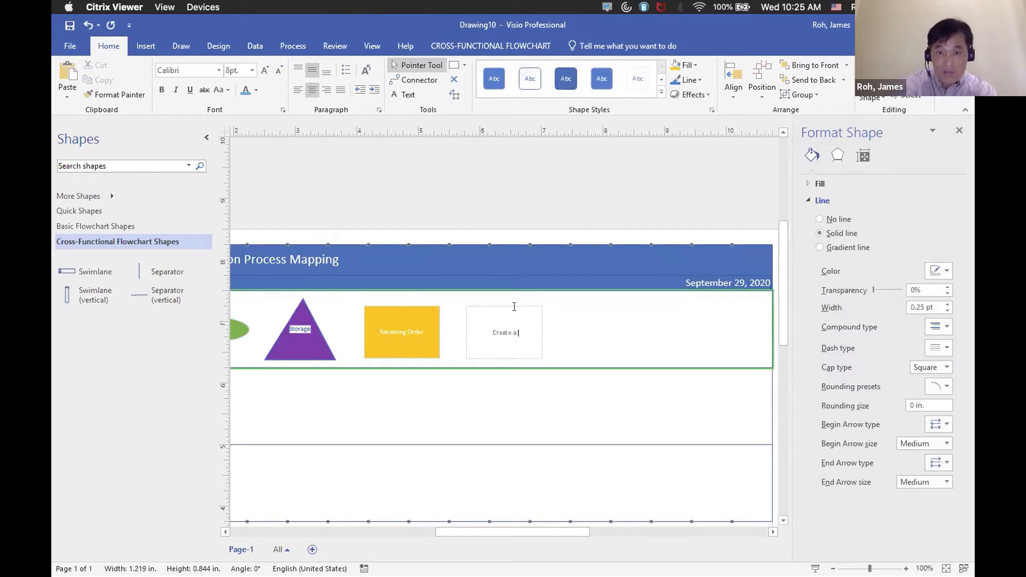
type(" Packet")
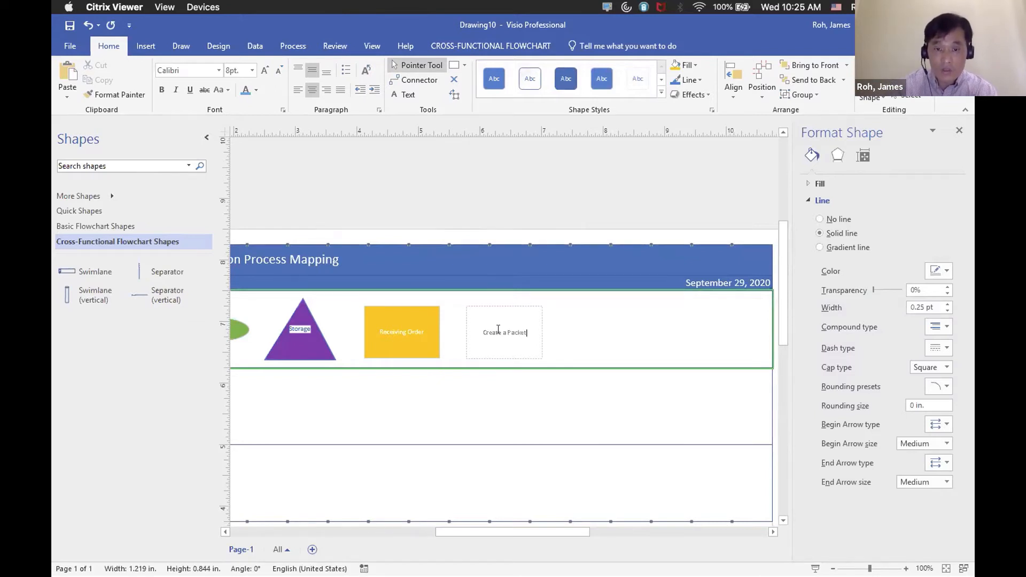
Step: Set the "Create a Packet" label's font size to 12 pt
triple_click(503, 332)
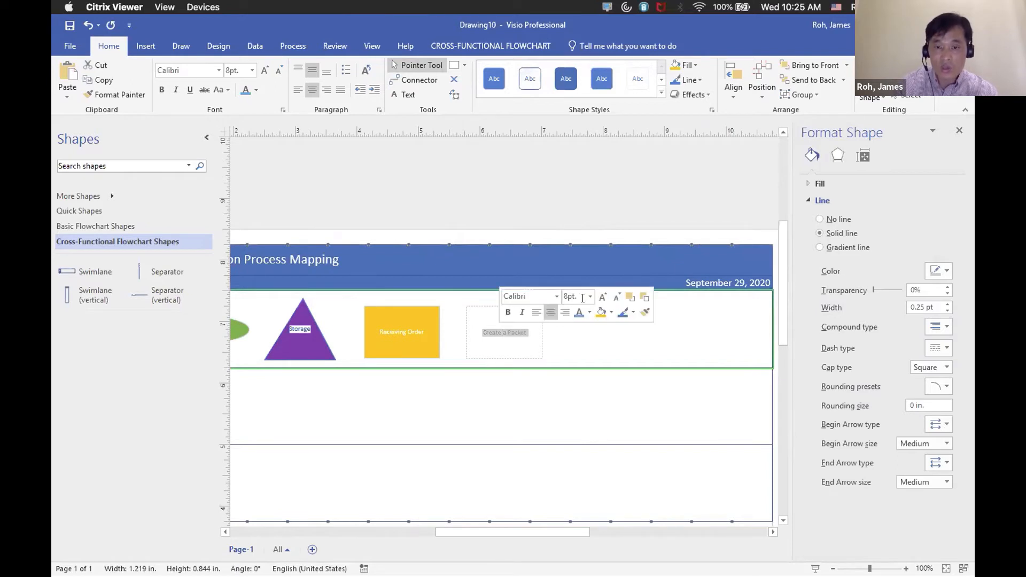
left_click(590, 297)
left_click(575, 374)
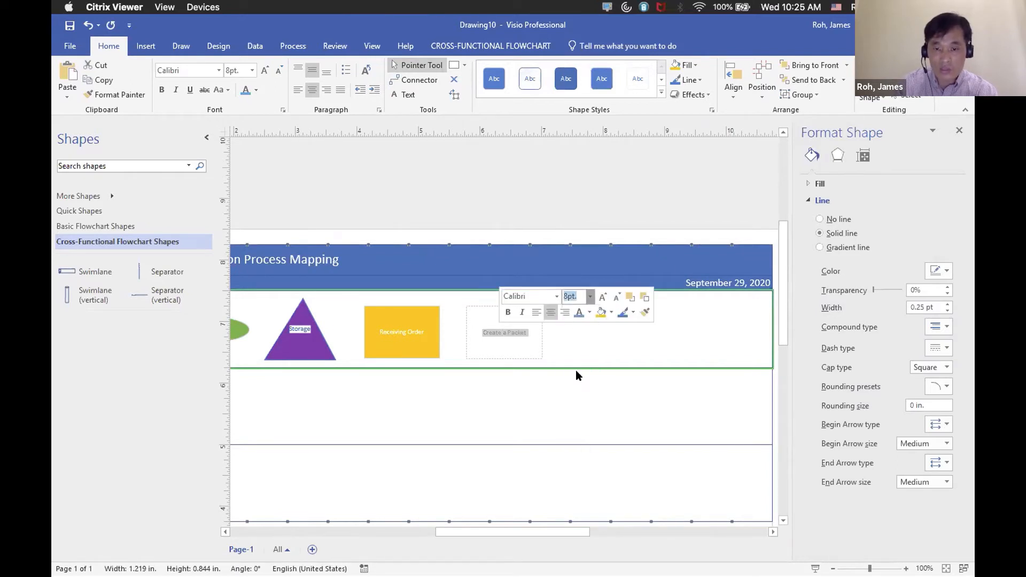
type("12")
key("Return")
Step: Format the "Receiving Order" label as 12 pt Book Antiqua
left_click(407, 332)
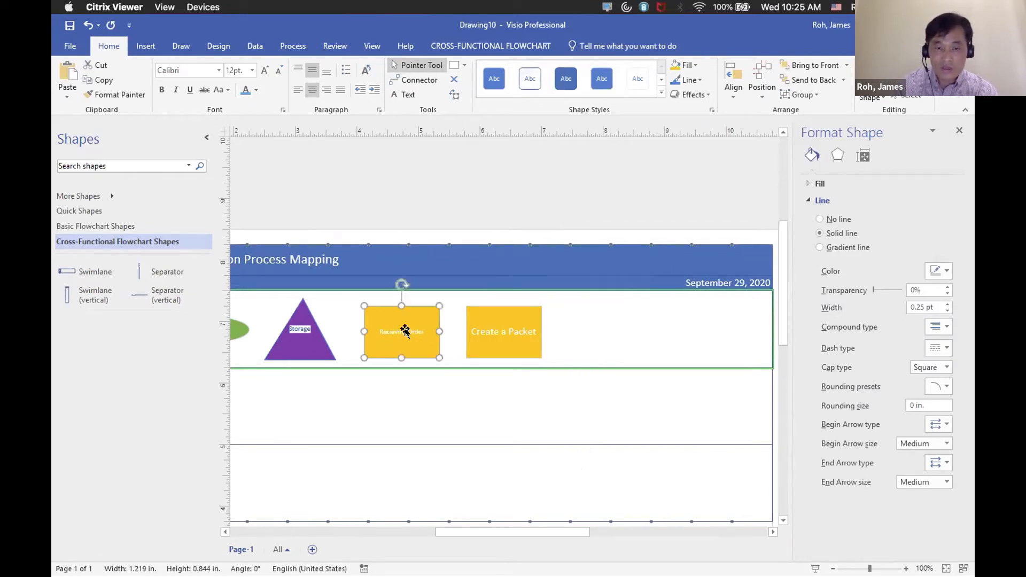
left_click(408, 333)
triple_click(408, 332)
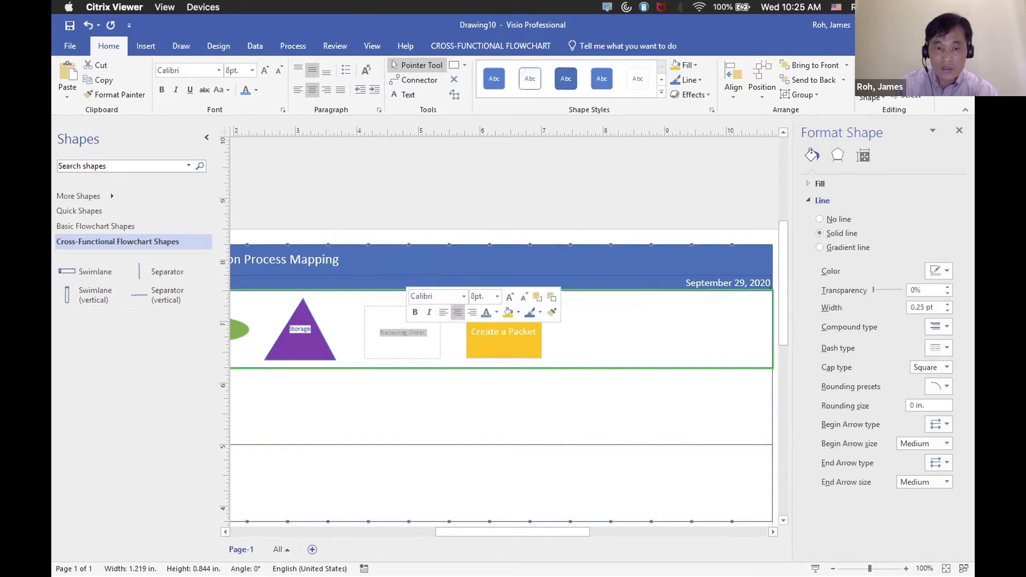
left_click(496, 298)
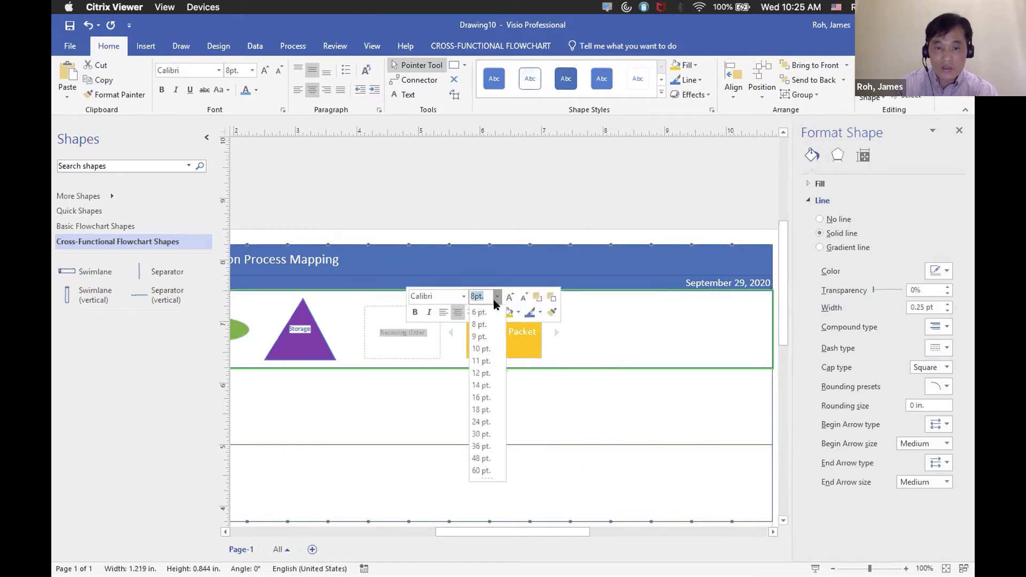
left_click(480, 373)
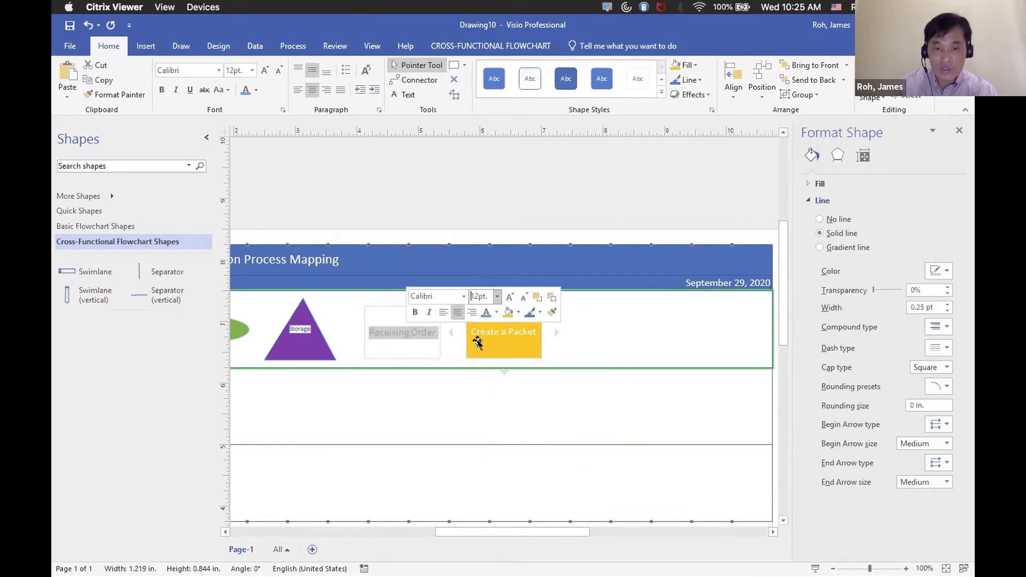
left_click(463, 298)
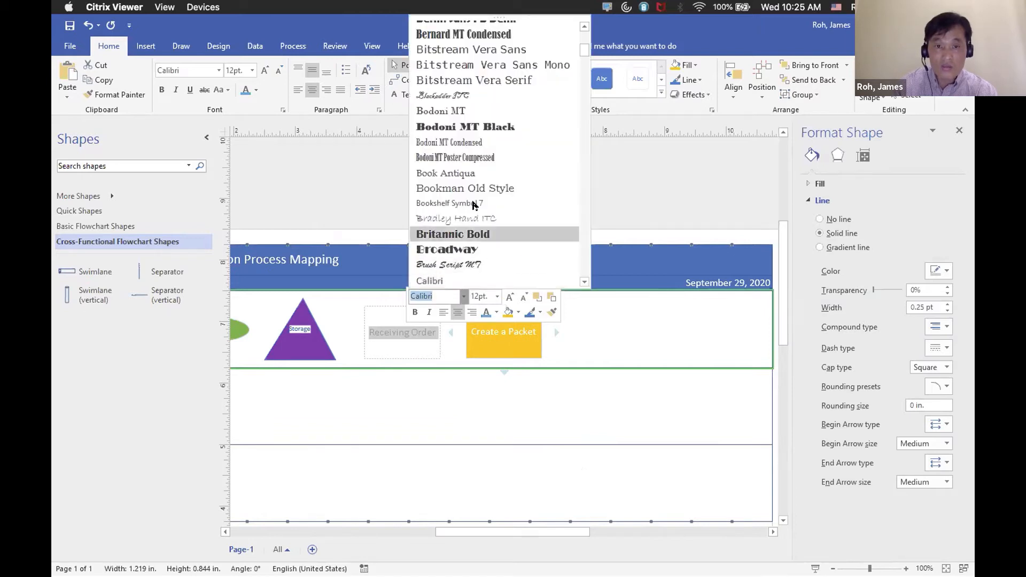
left_click(479, 171)
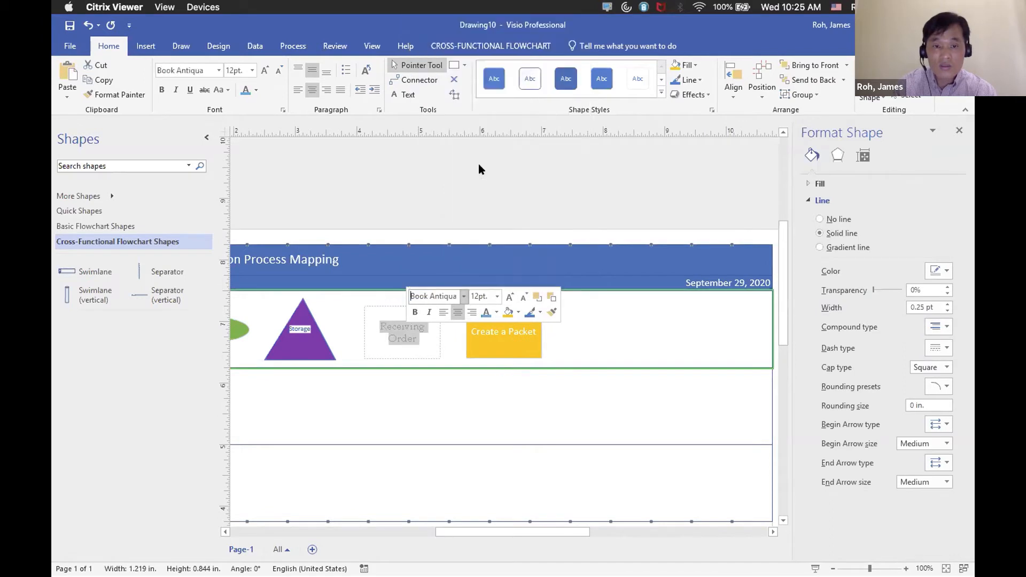
Step: Change the "Create a Packet" label's font to Book Antiqua and finish the text edit
double_click(492, 328)
left_click(494, 332)
triple_click(495, 333)
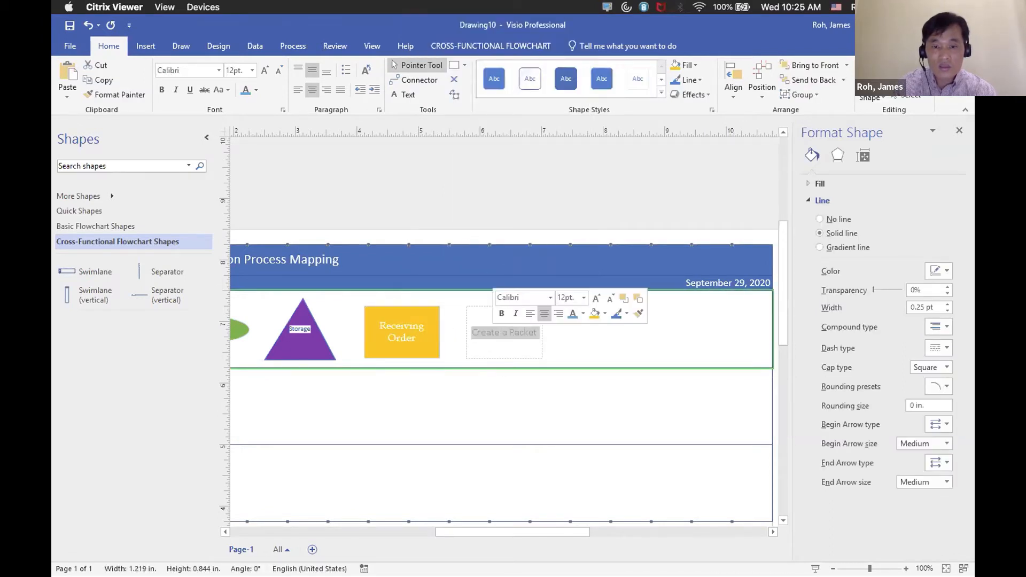
left_click(548, 297)
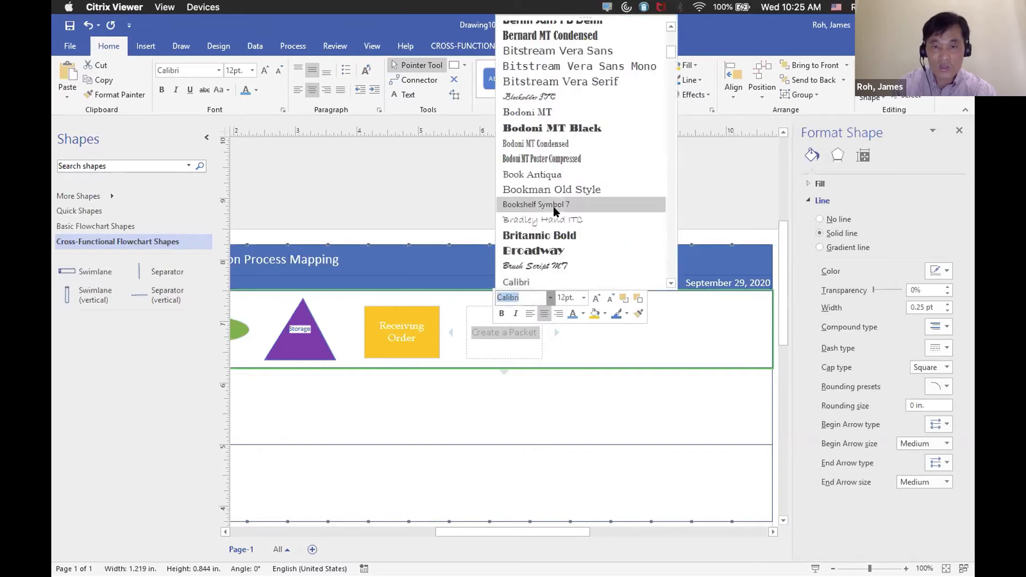
left_click(545, 174)
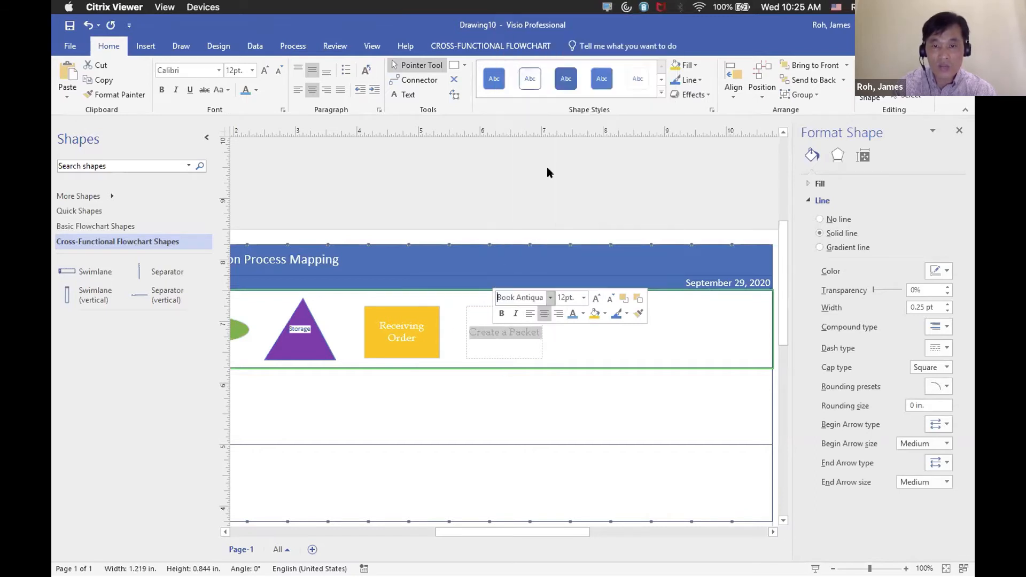
left_click(576, 334)
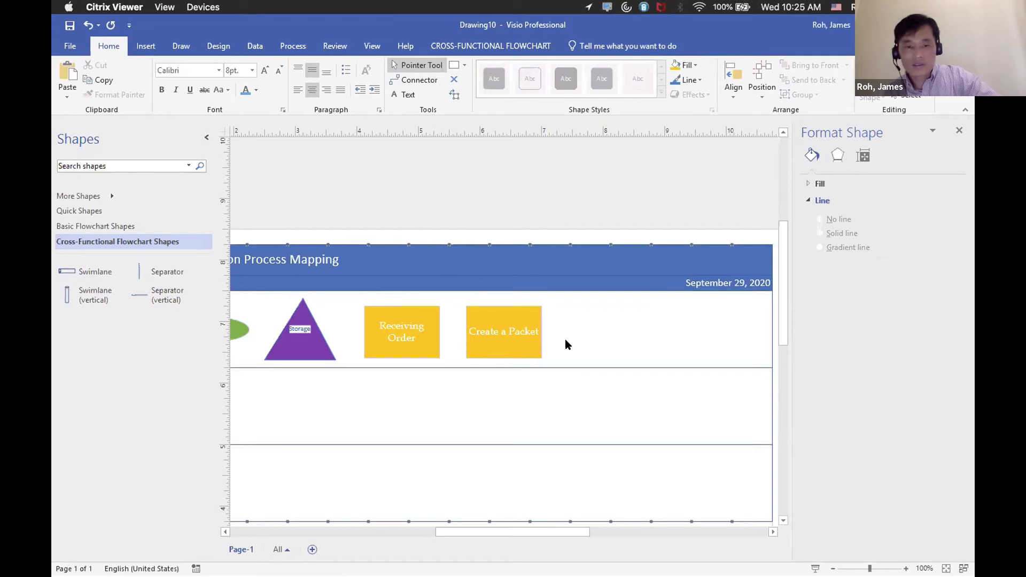
Step: Duplicate the Create a Packet rectangle, place the copy beside it in the Screening swimlane, and shift the original slightly toward Receiving Order
left_click(529, 306)
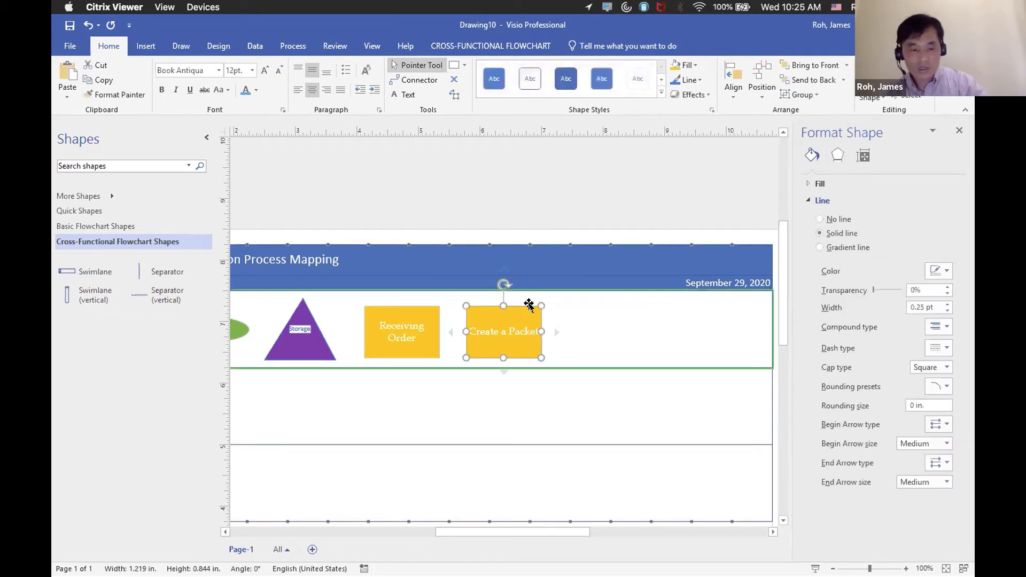
left_click(579, 334)
key("ctrl+v")
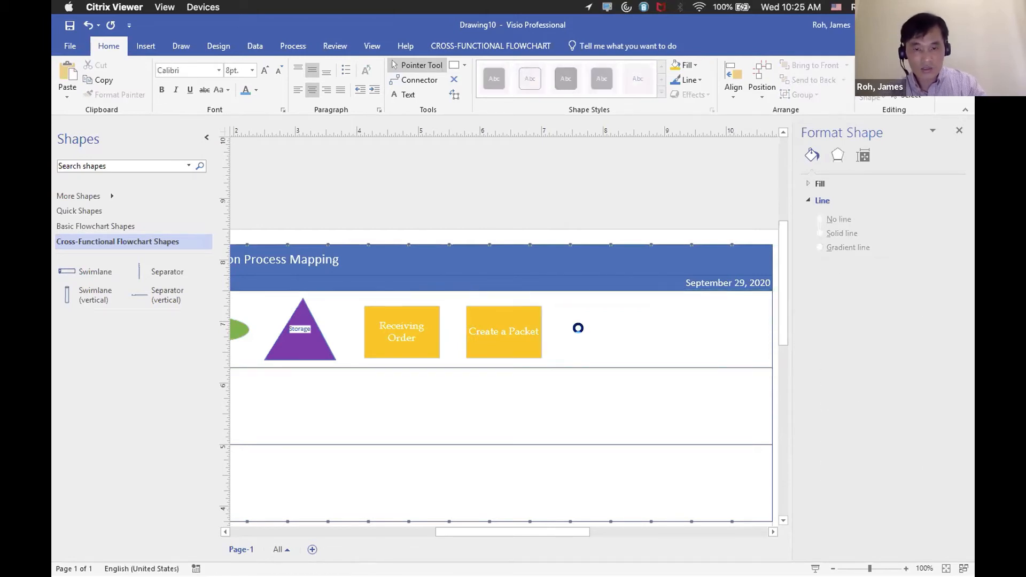
left_click_drag(586, 323, 598, 316)
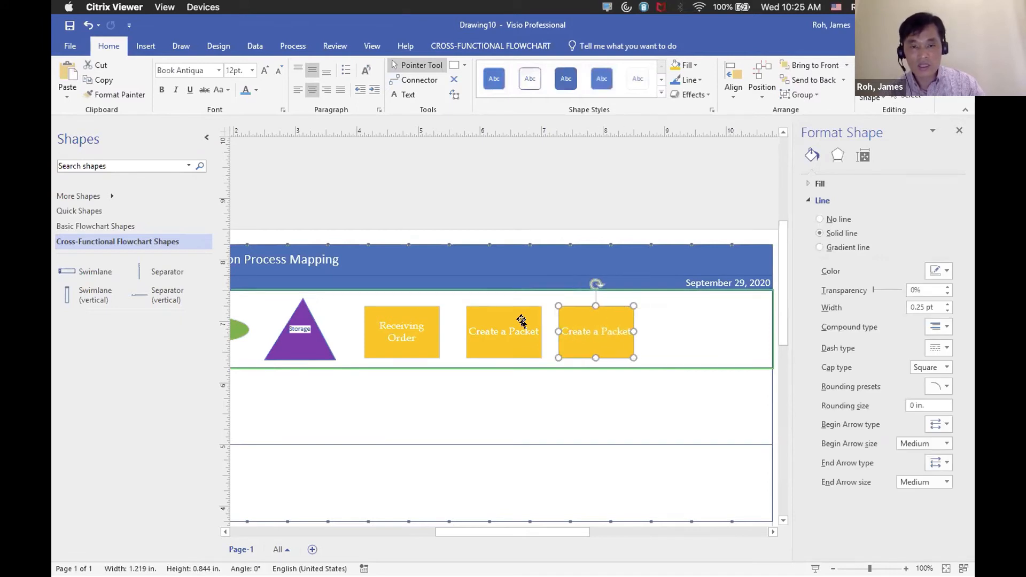
left_click(520, 320)
left_click_drag(516, 319, 514, 319)
Step: Replace the label of the duplicated Create a Packet rectangle with "Review the Packet"
left_click(582, 328)
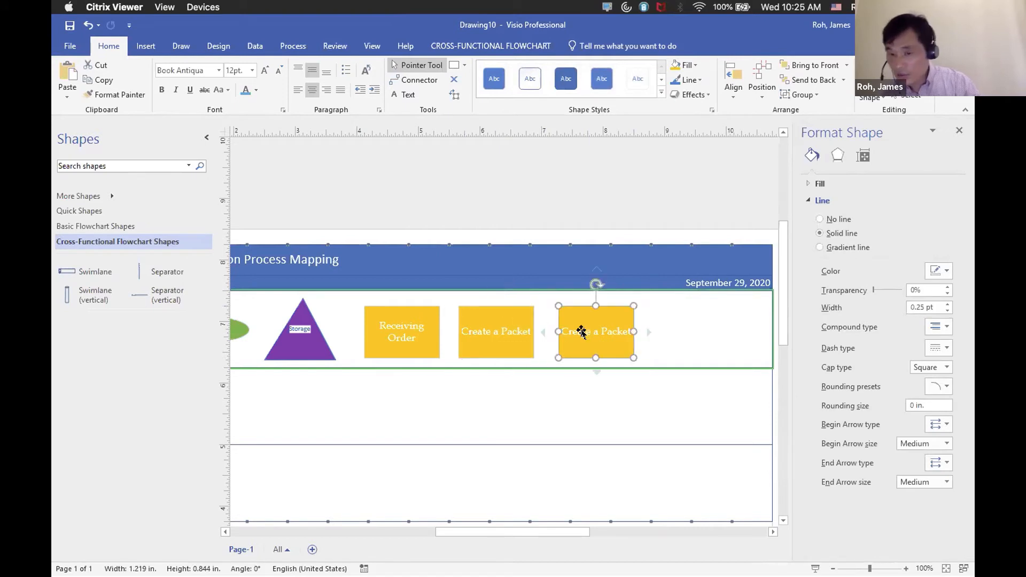
double_click(582, 331)
left_click_drag(561, 332, 635, 332)
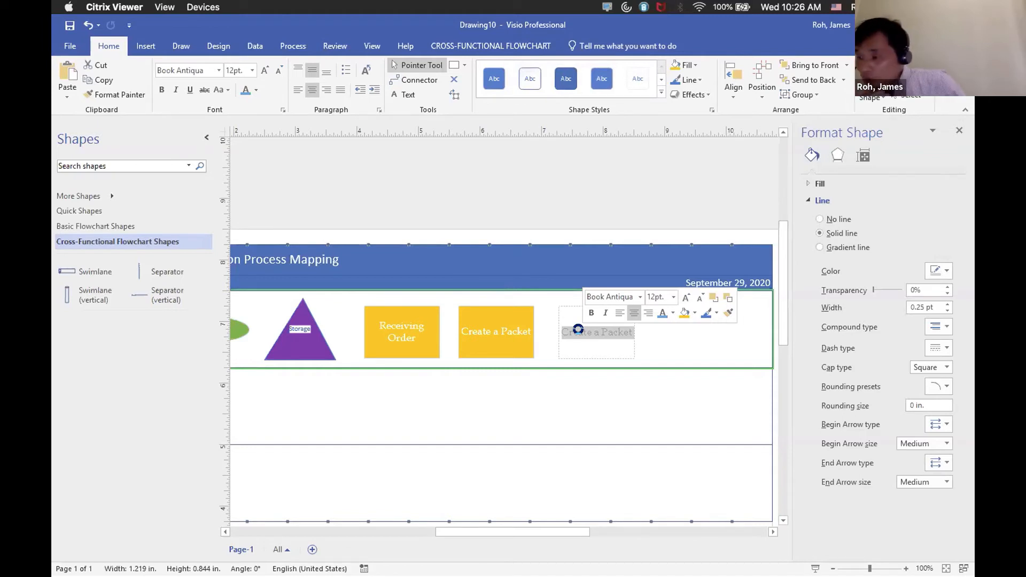
type("R")
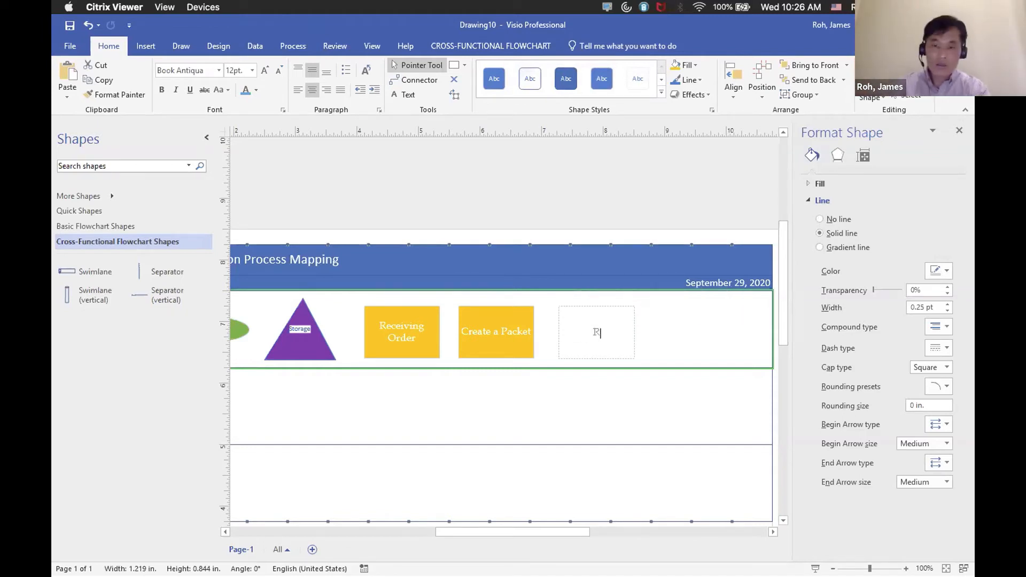
type("eview th")
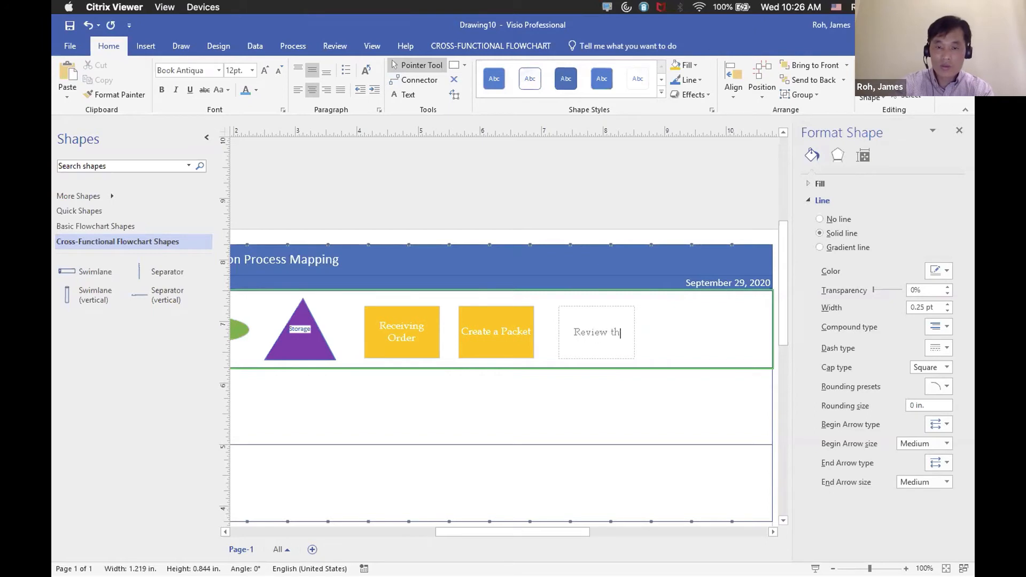
type("e Packet")
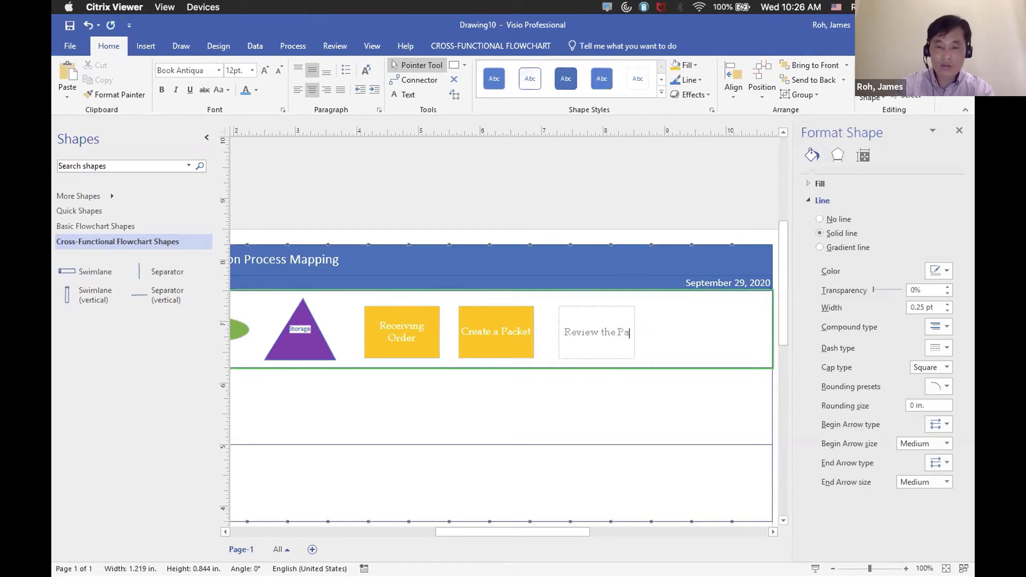
left_click(670, 350)
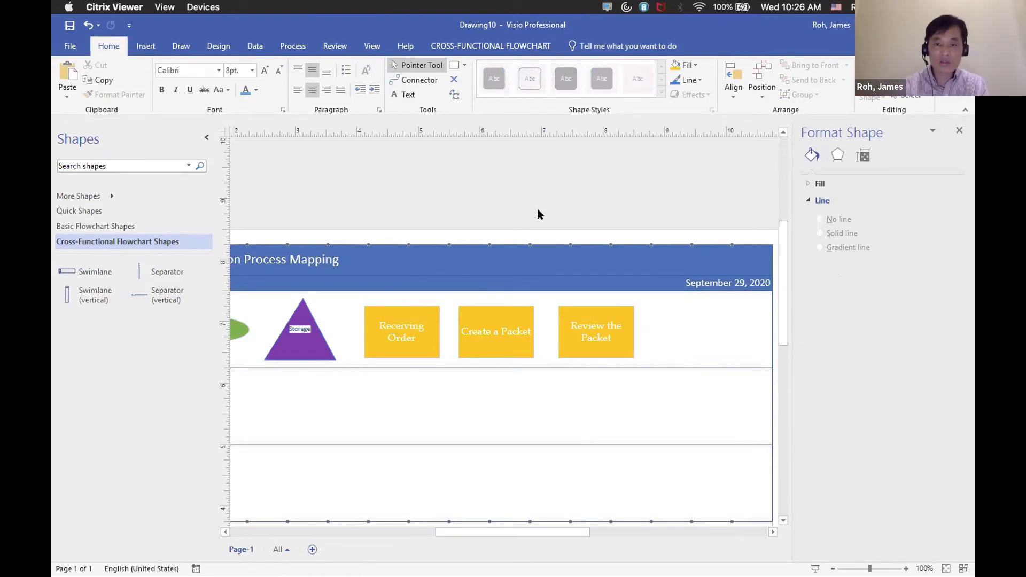
Step: Draw a rectangle about 0.88 in wide and 0.84 in high beyond Review the Packet in the Screening swimlane and rotate it 45° into a diamond
left_click(462, 65)
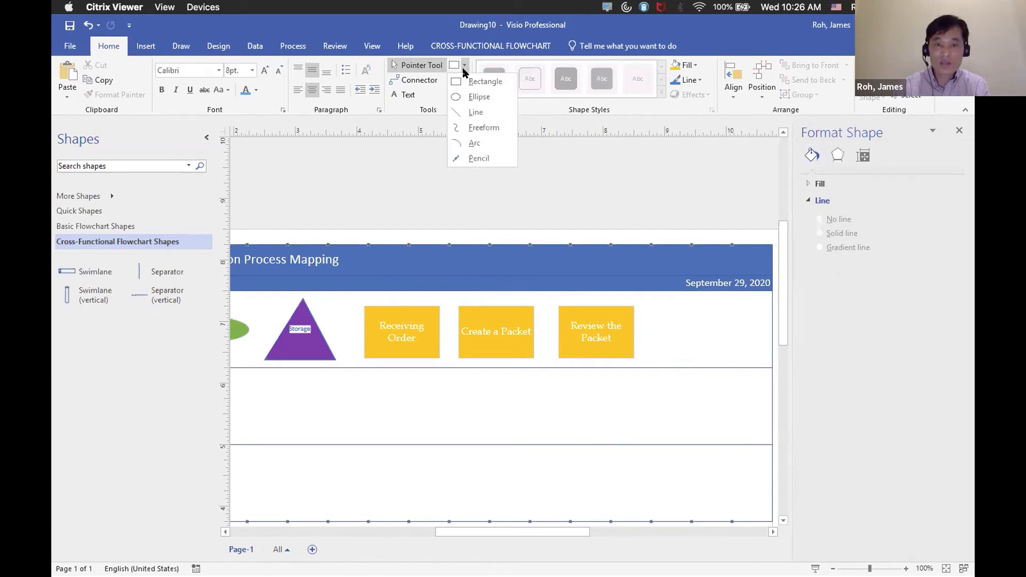
left_click(466, 80)
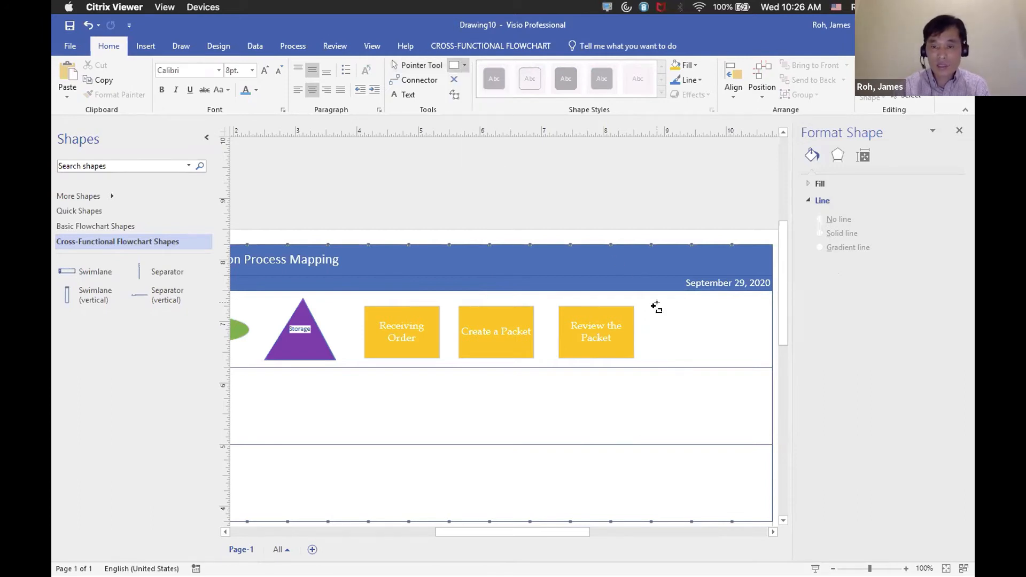
left_click_drag(657, 306, 706, 356)
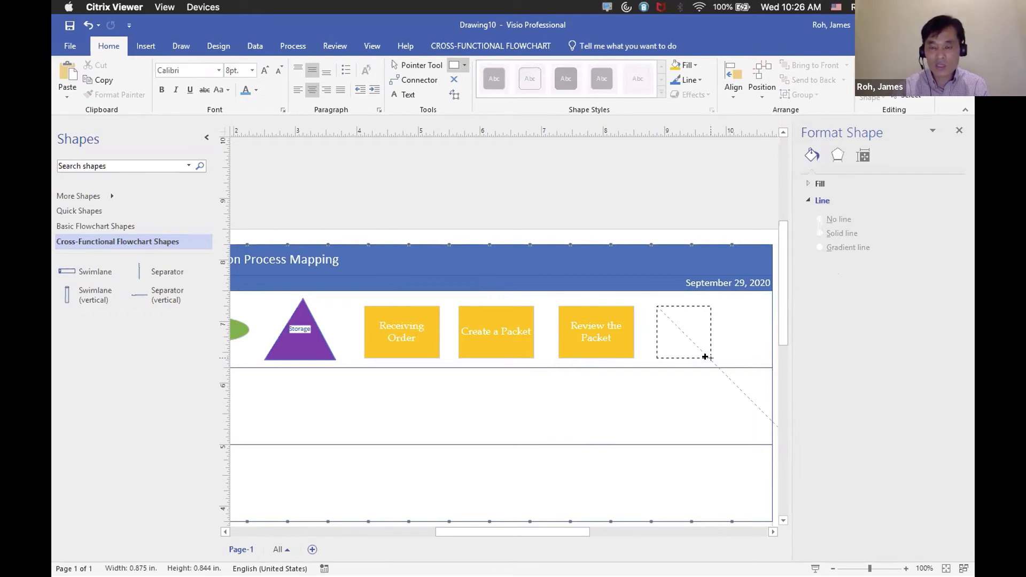
left_click_drag(706, 356, 705, 356)
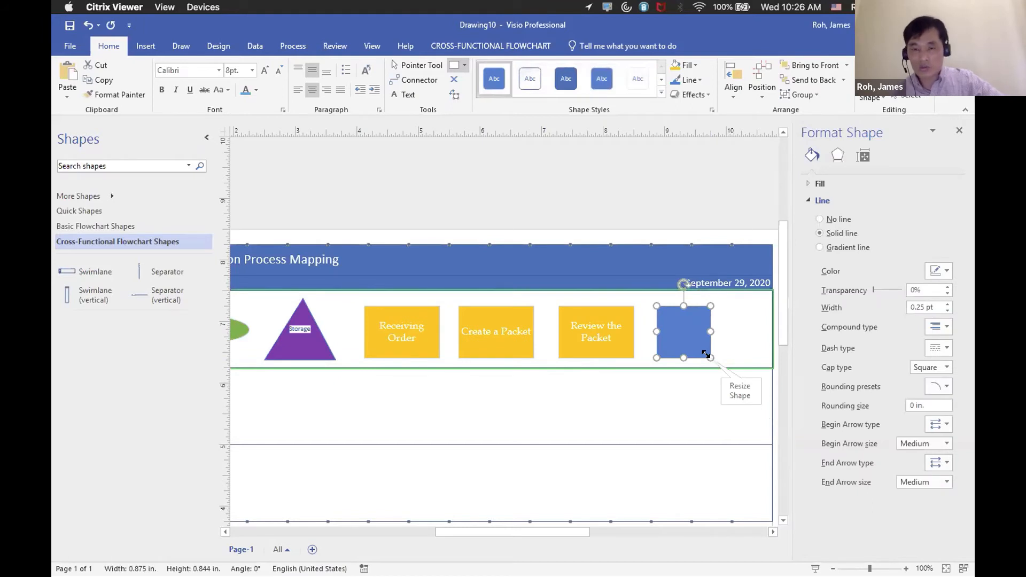
left_click_drag(679, 282, 654, 299)
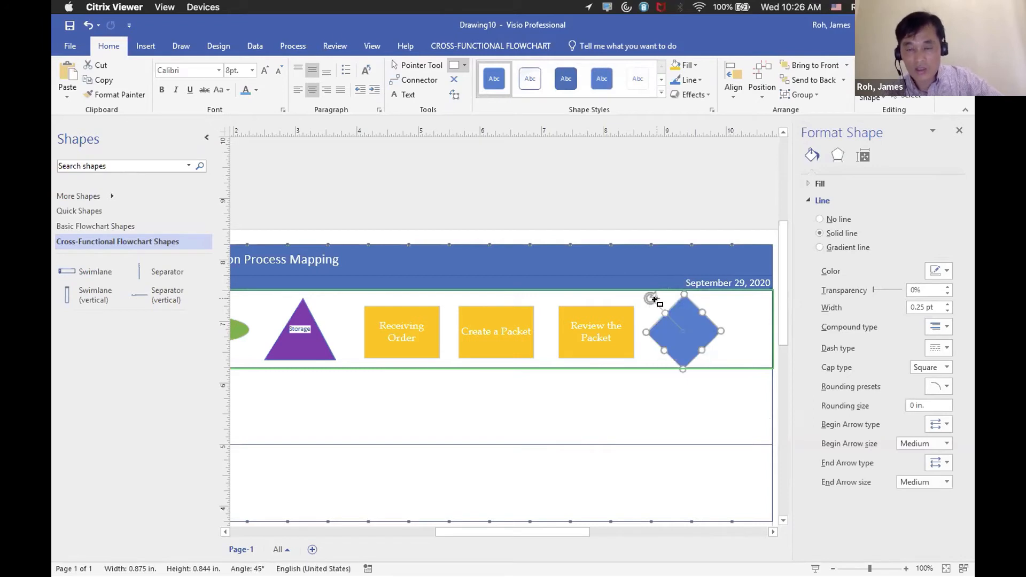
Step: Label the diamond in the Screening swimlane "Missing Info?"
right_click(686, 329)
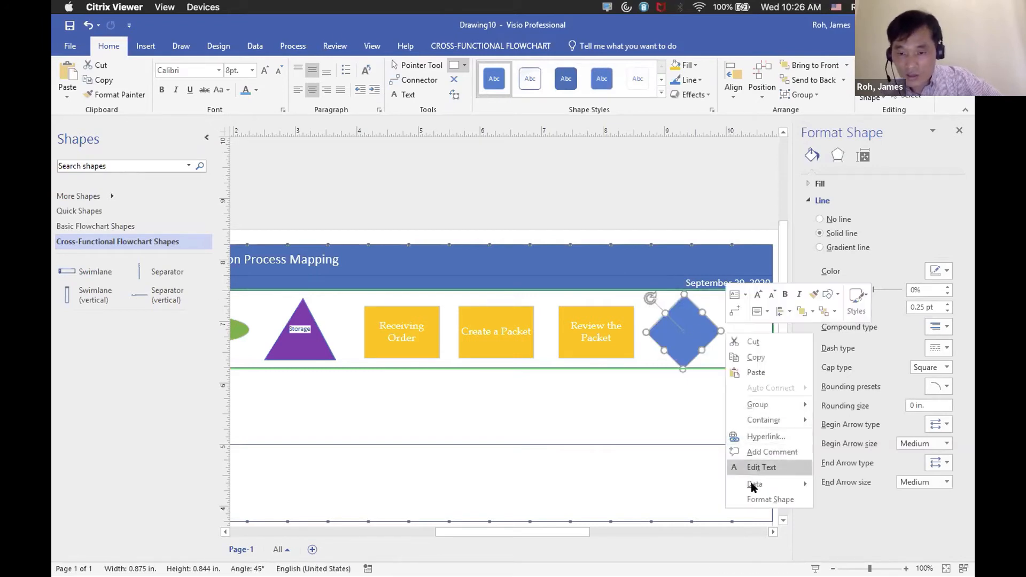
left_click(787, 463)
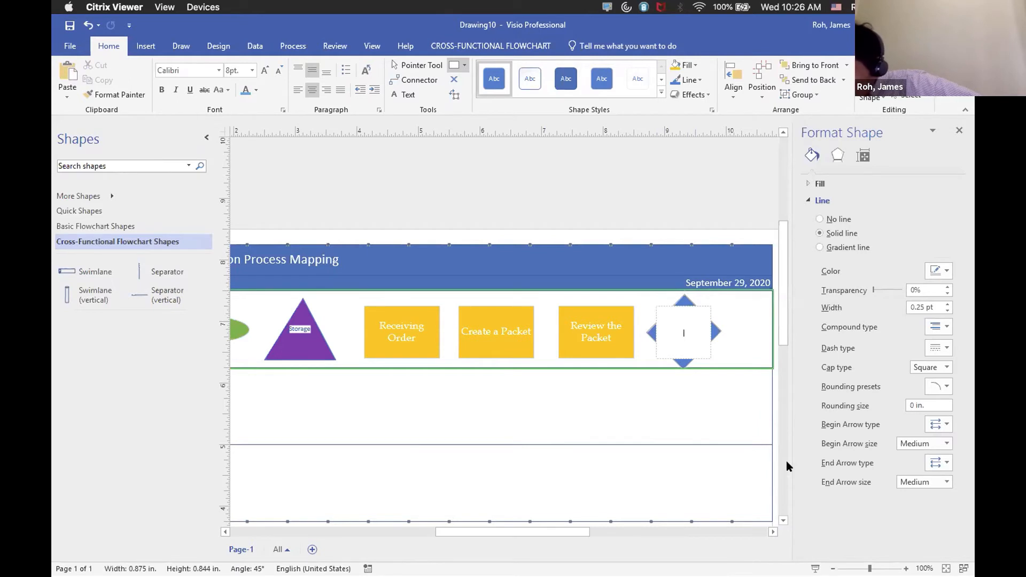
type("M")
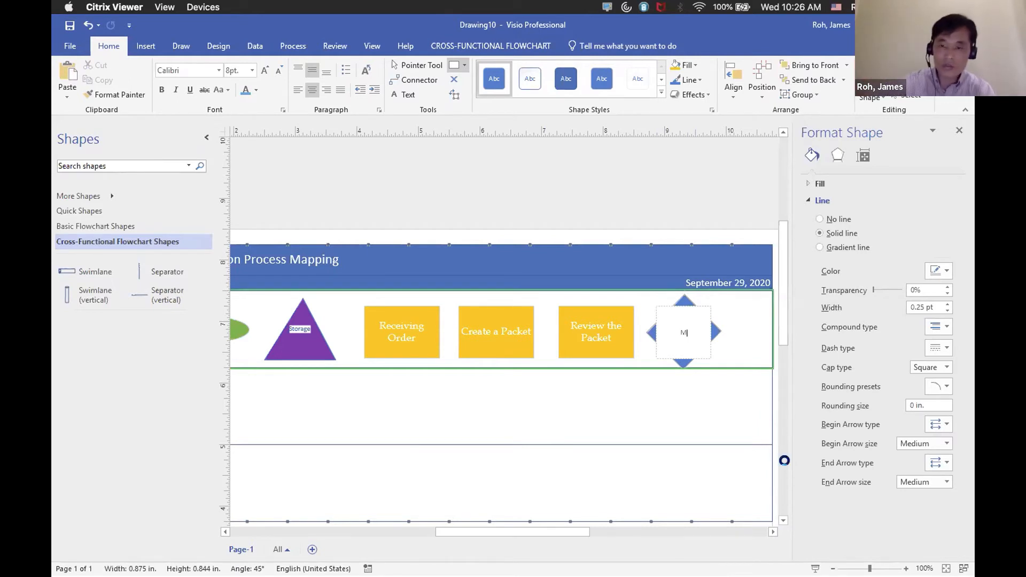
type("issin")
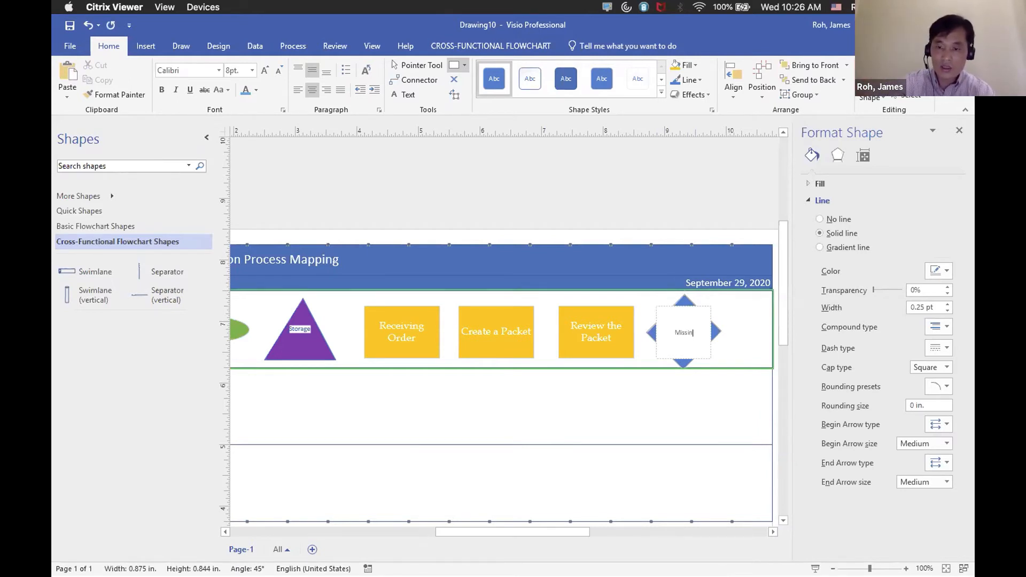
type("g Info?")
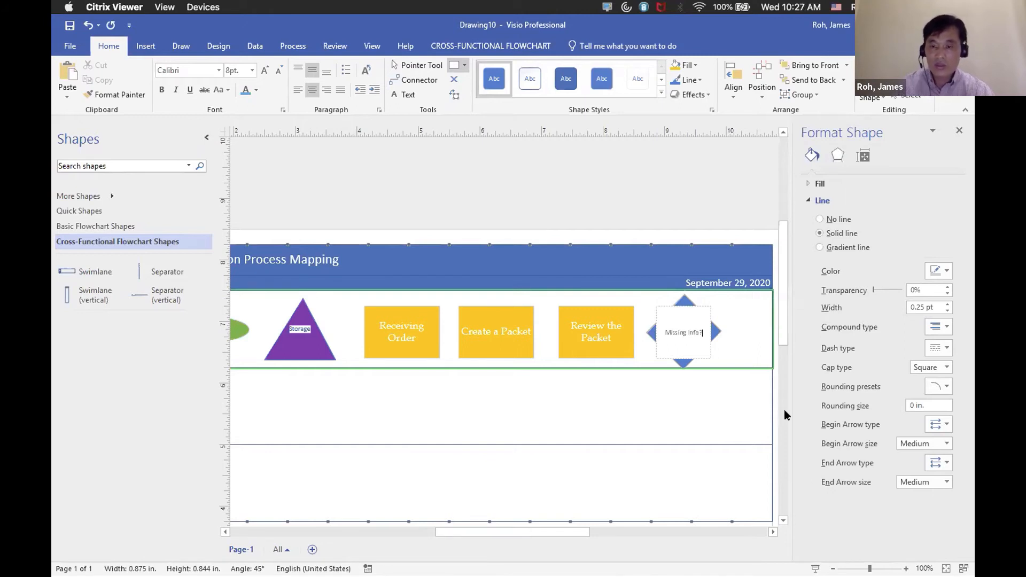
left_click(743, 357)
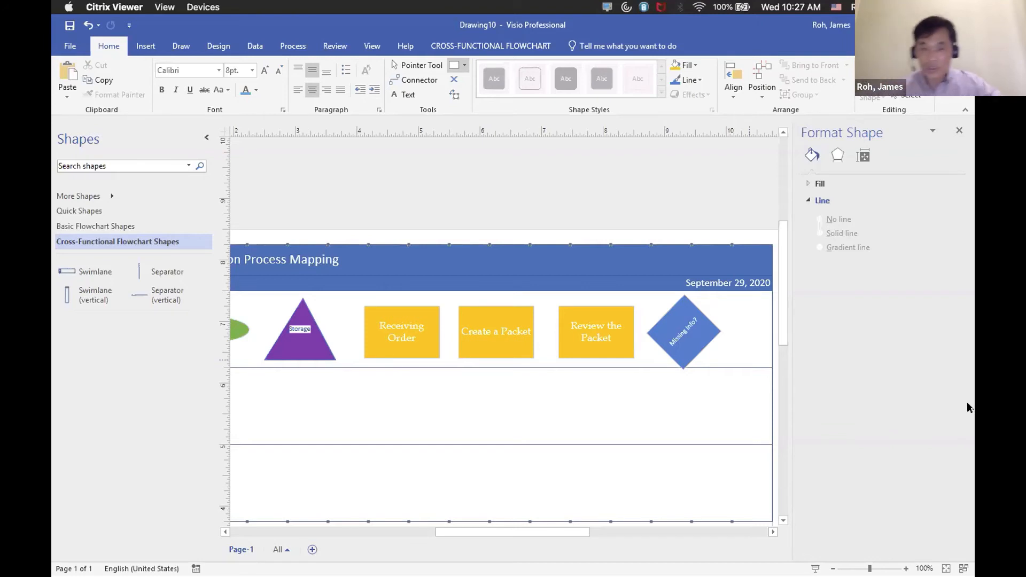
Step: Fill the Missing Info? diamond with the standard light blue color
left_click(693, 339)
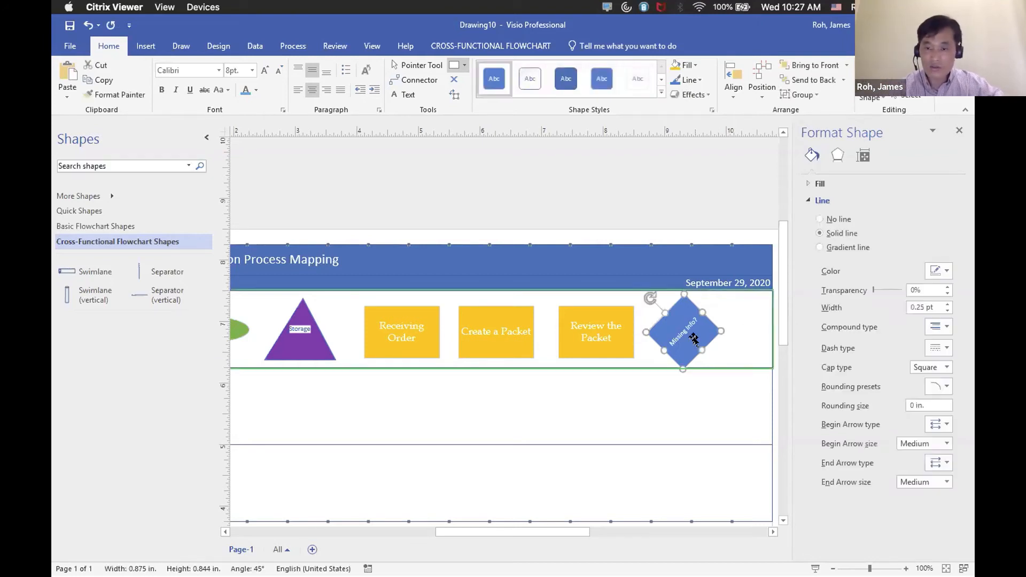
right_click(716, 335)
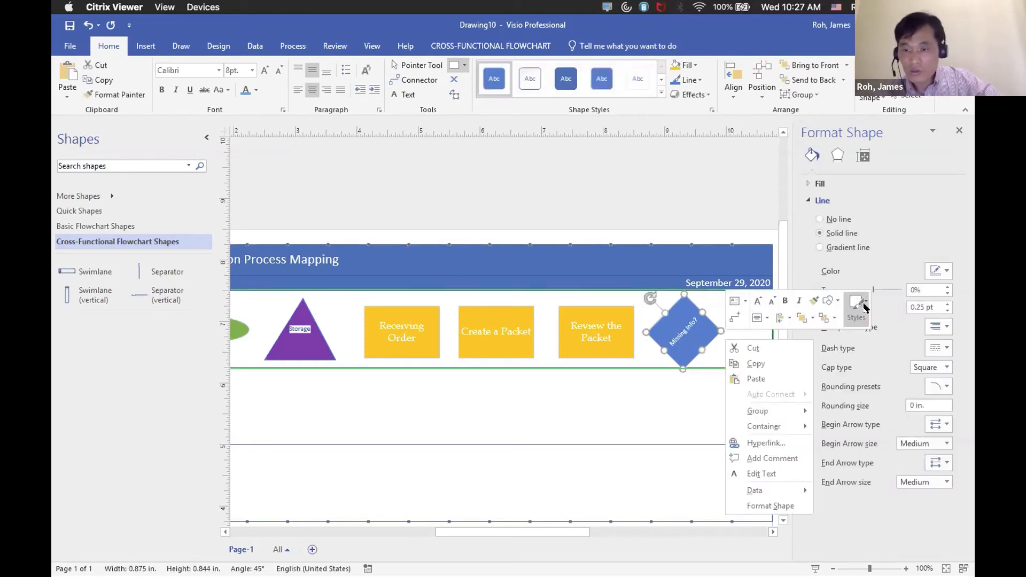
left_click(856, 304)
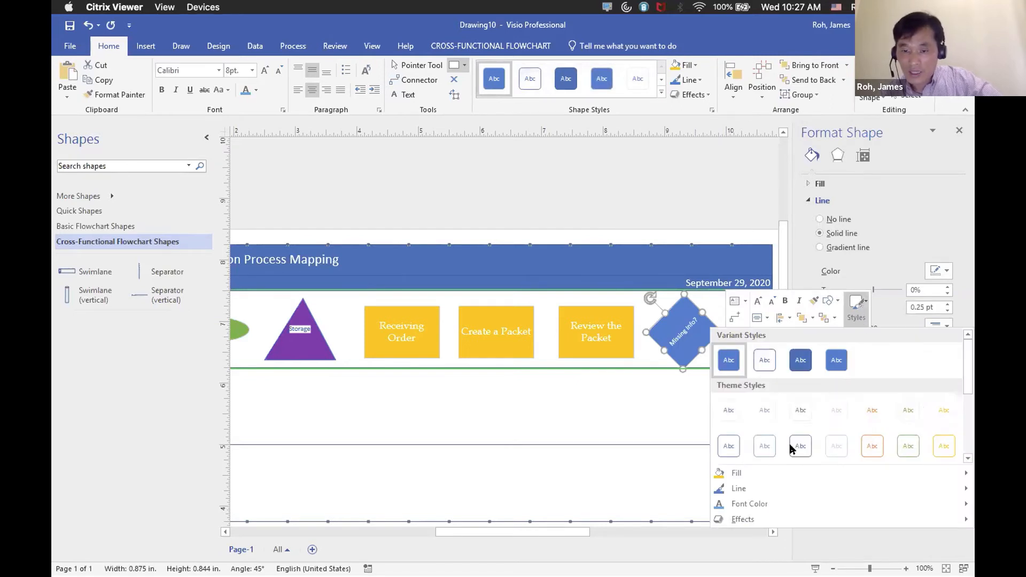
mouse_move(742, 470)
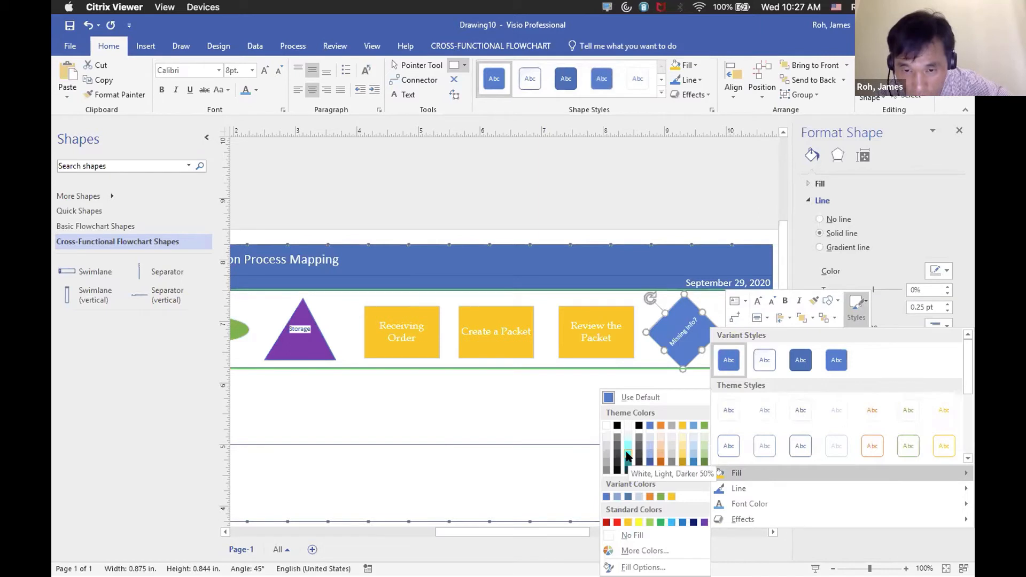
left_click(672, 522)
left_click(622, 420)
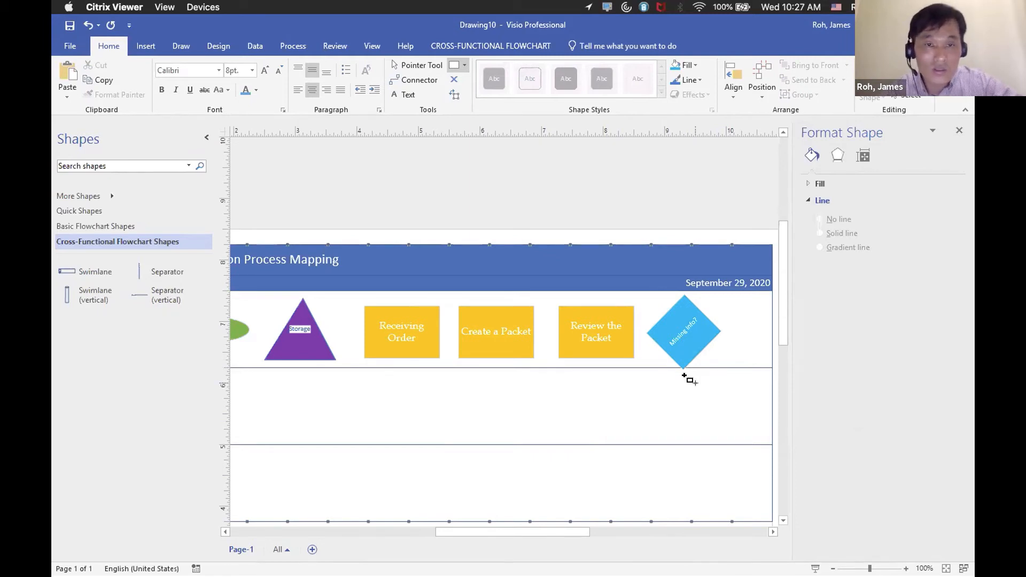
Step: Add a text box about 0.22 in wide and 0.23 in high at the diamond's right corner, containing a bold "Y"
left_click(404, 96)
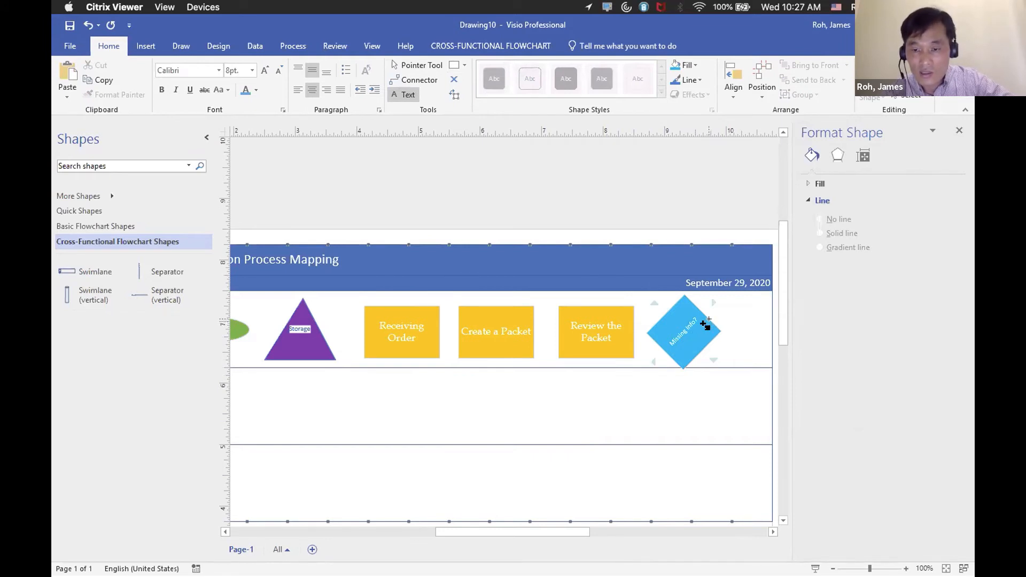
mouse_move(704, 322)
left_mouse_down()
mouse_move(711, 342)
mouse_move(726, 344)
mouse_move(717, 336)
left_mouse_up()
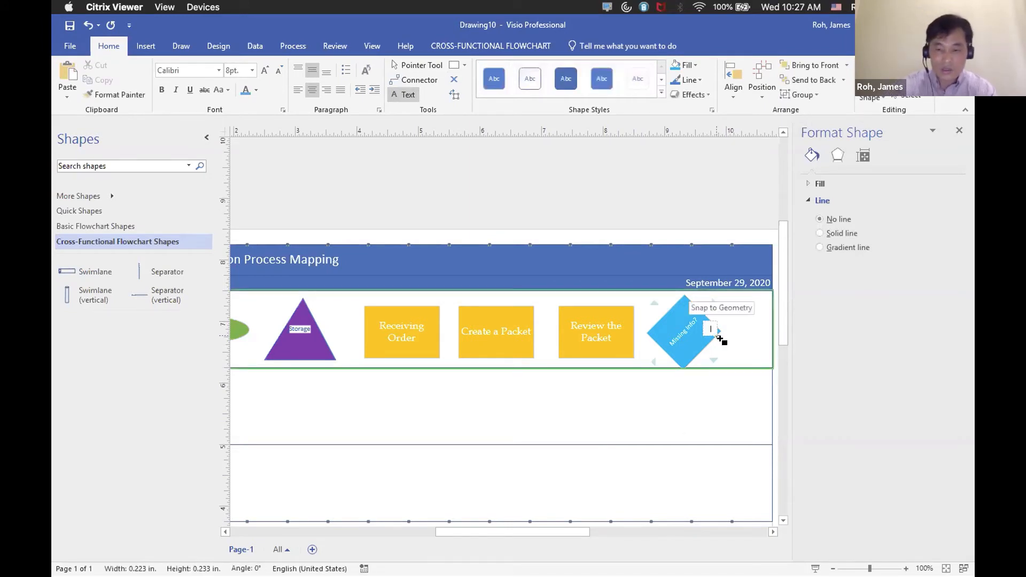
double_click(712, 329)
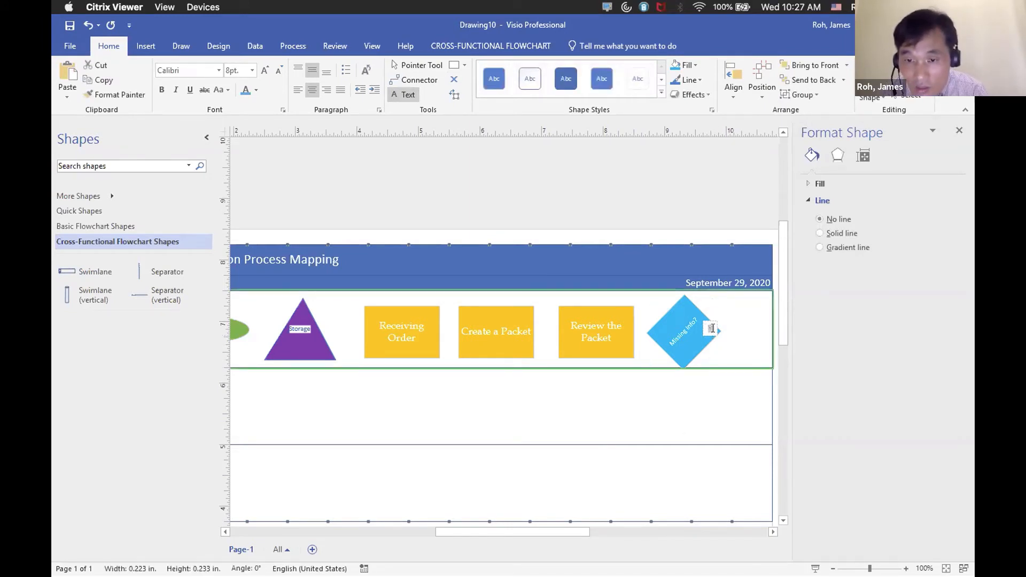
key("ctrl+b")
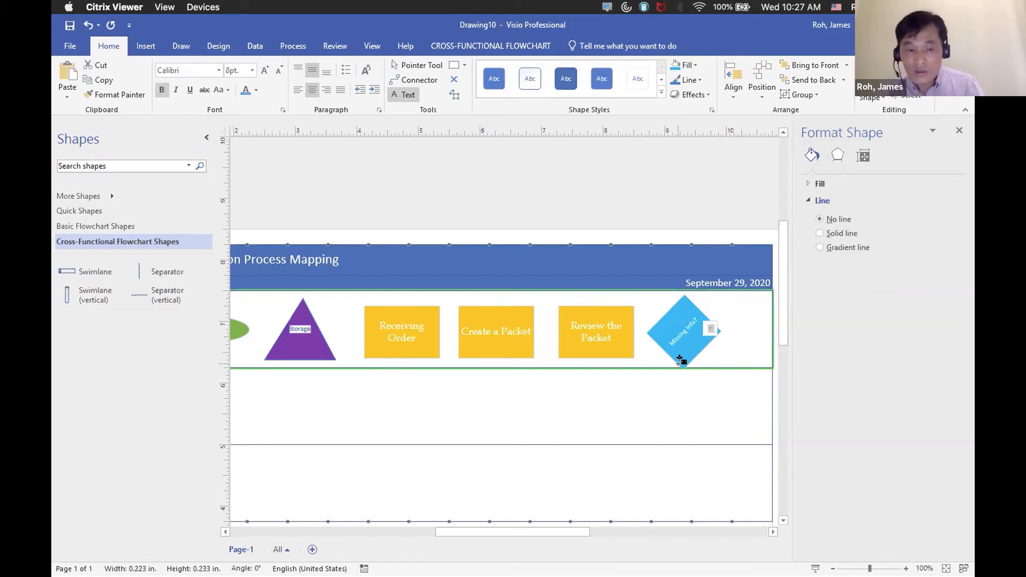
key("Escape")
key("Escape")
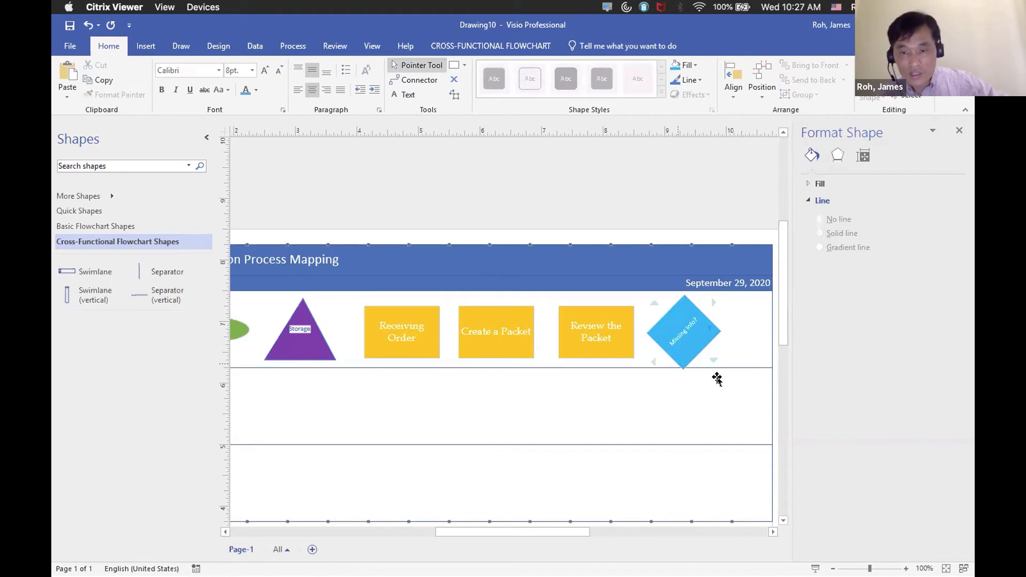
Step: Nudge the Y label slightly right and down to sit inside the diamond's right corner
left_click(706, 327)
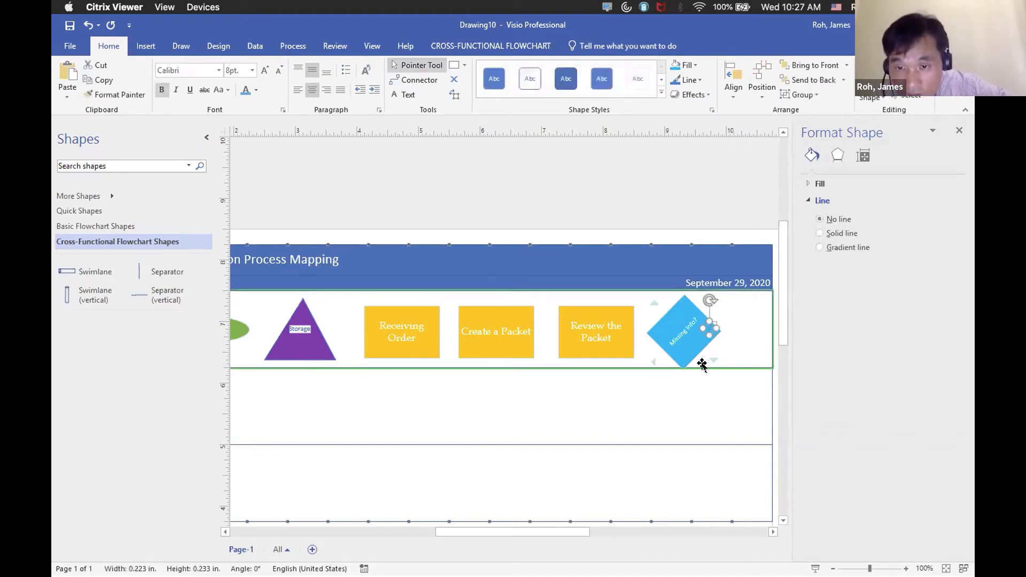
key("shift+Right")
key("shift+Right")
key("shift+Right")
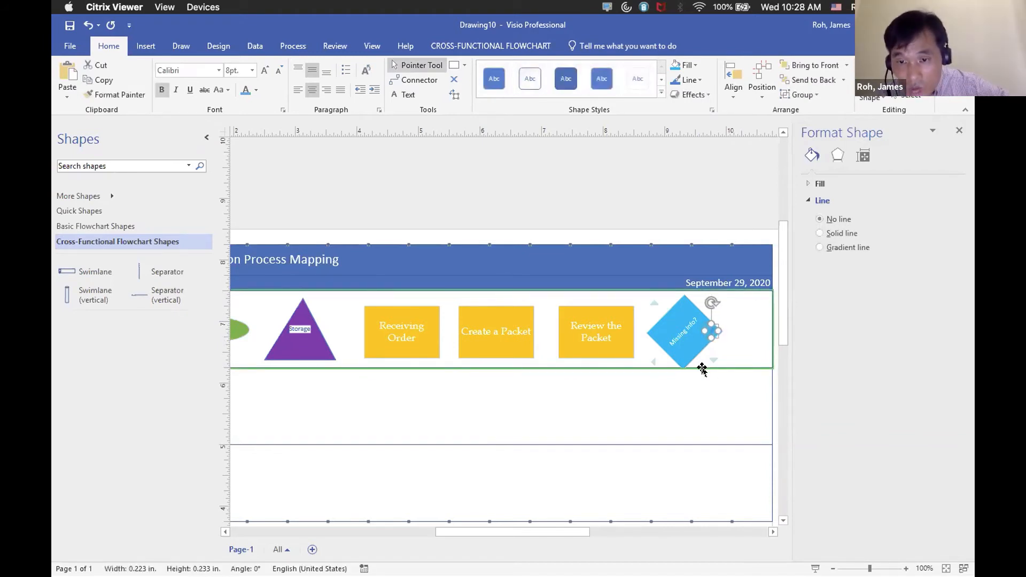
key("shift+Down")
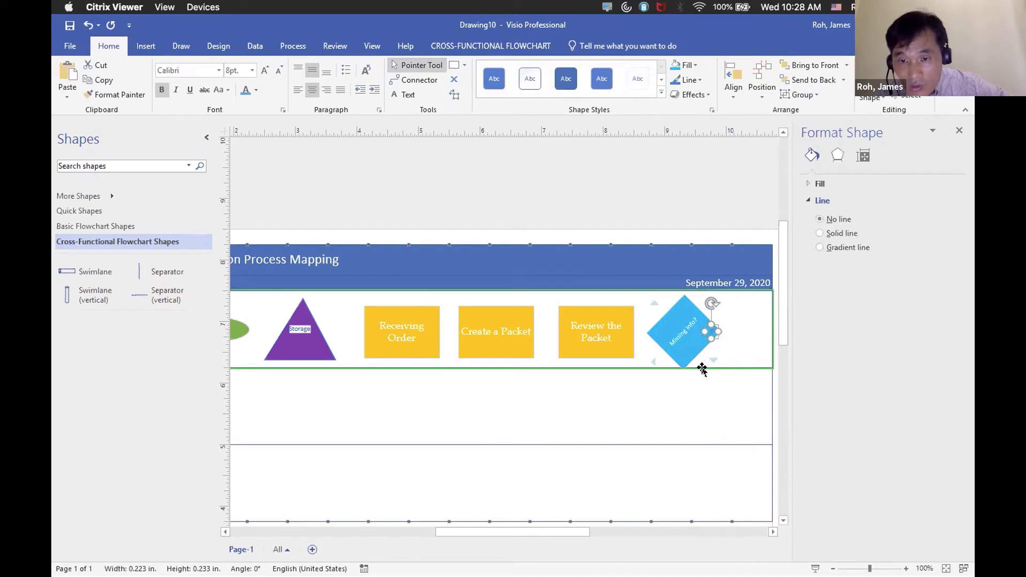
Step: Set the Y label's font size to 10 pt and its font color to standard red
left_click(706, 341)
left_click(712, 334)
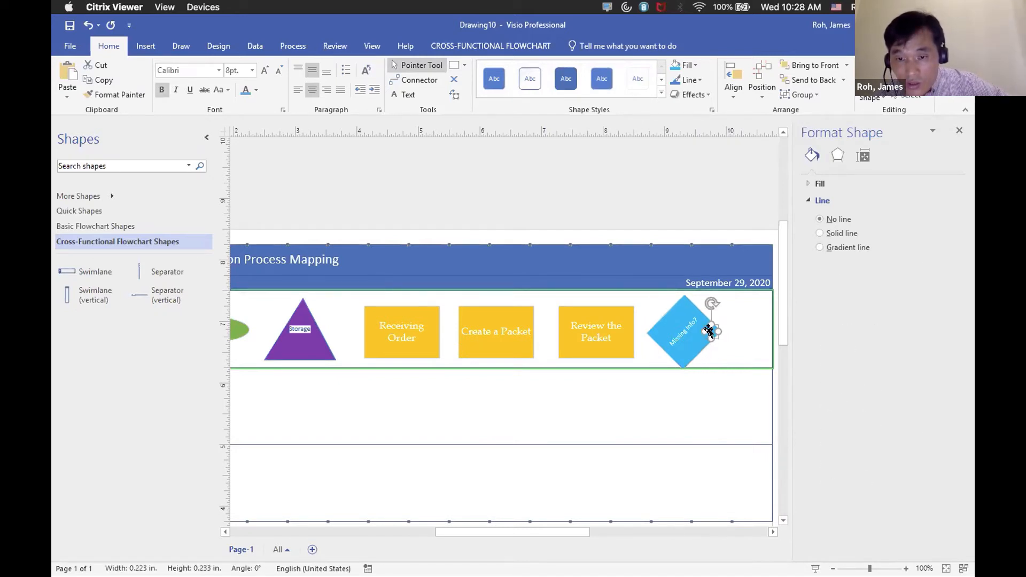
double_click(709, 331)
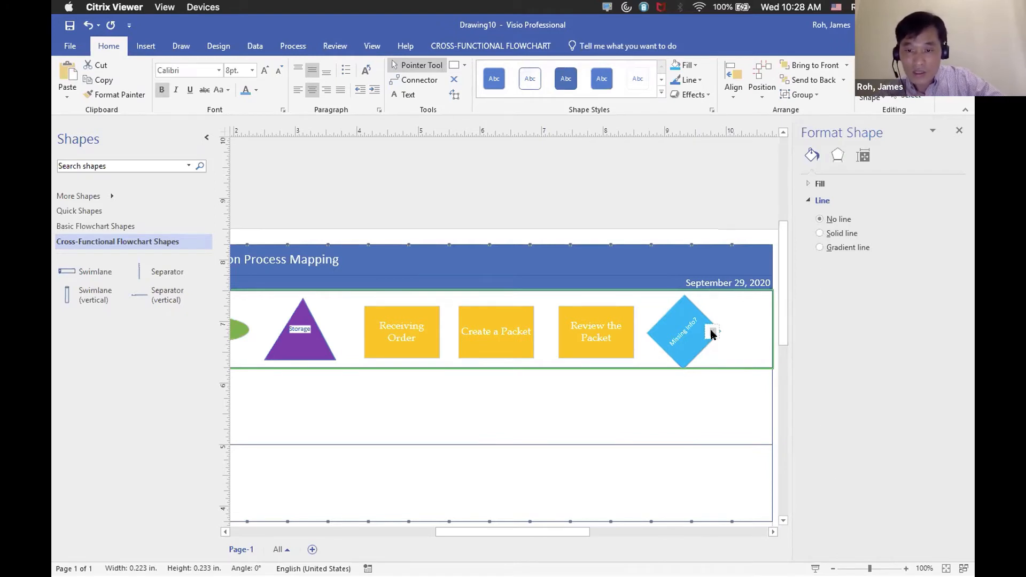
right_click(711, 334)
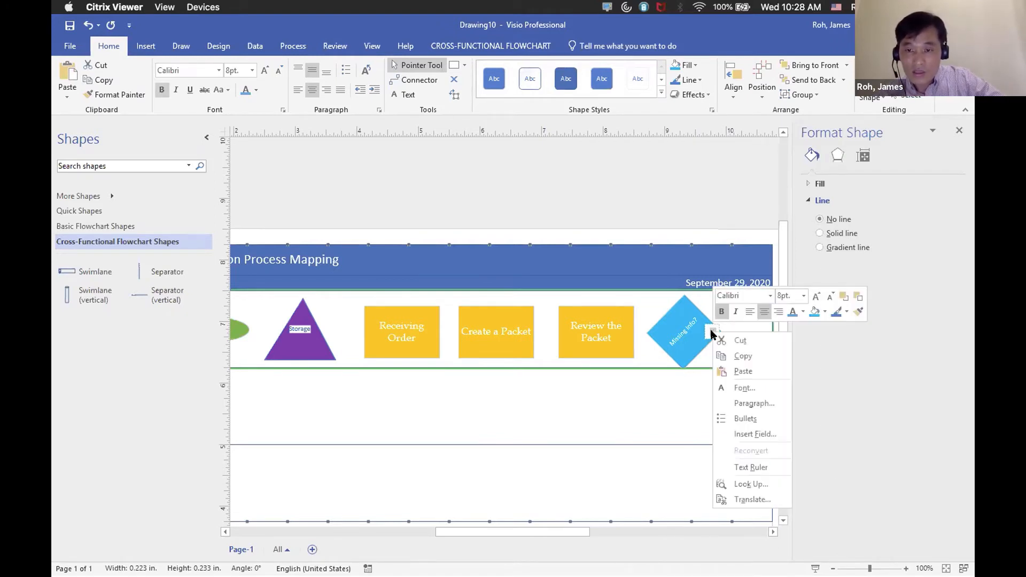
left_click(803, 295)
left_click(788, 348)
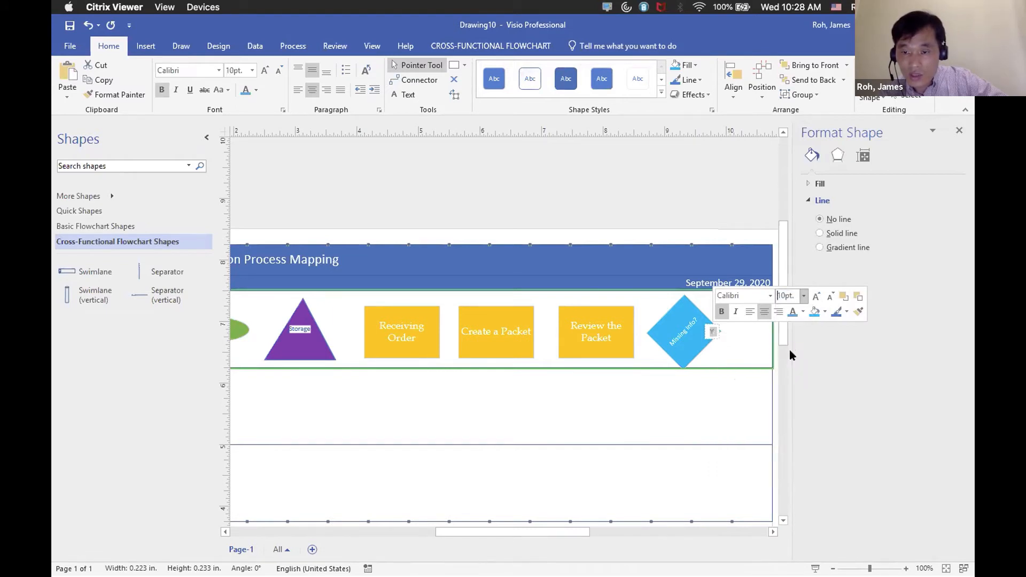
left_click(803, 312)
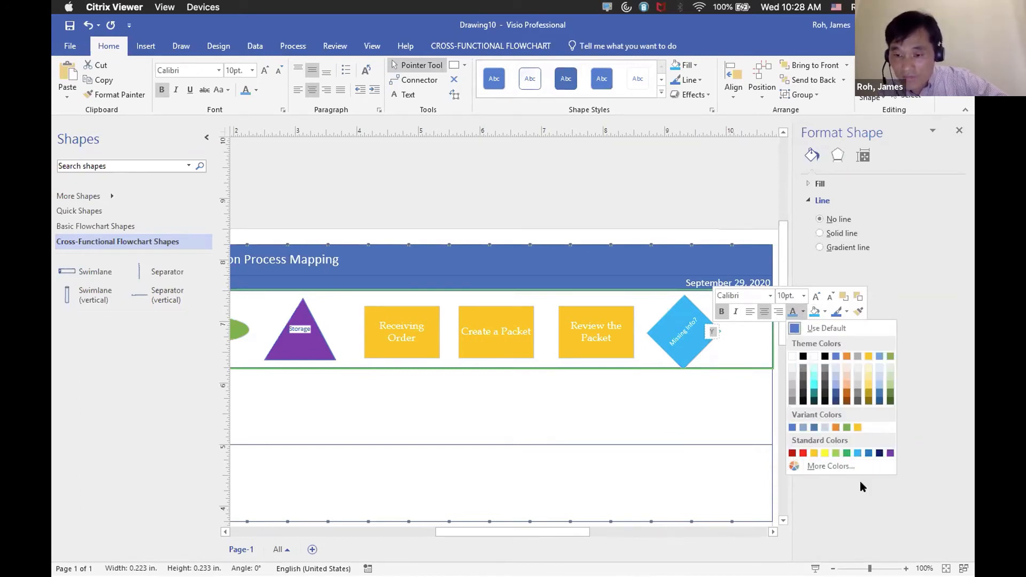
left_click(803, 453)
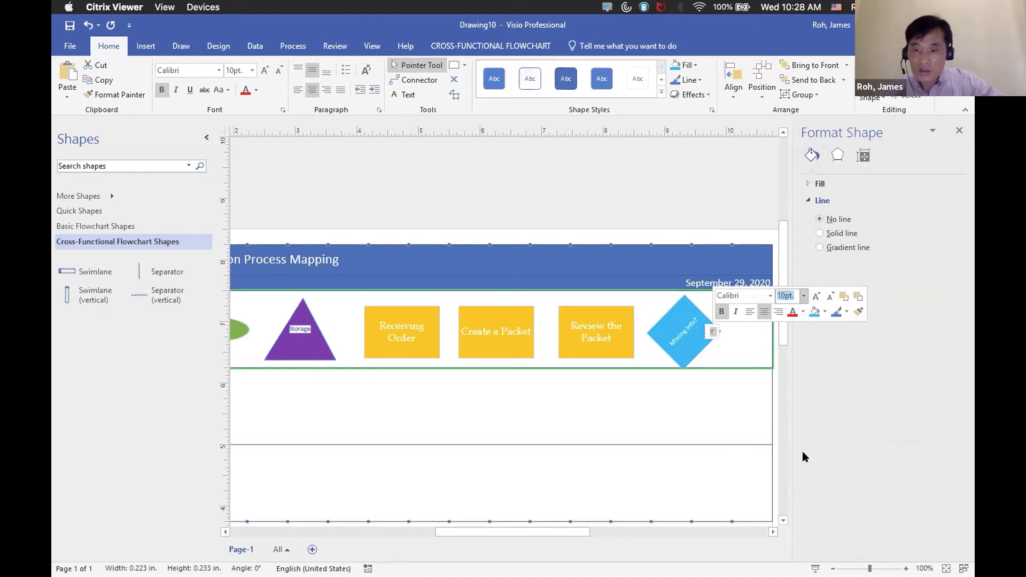
left_click(734, 416)
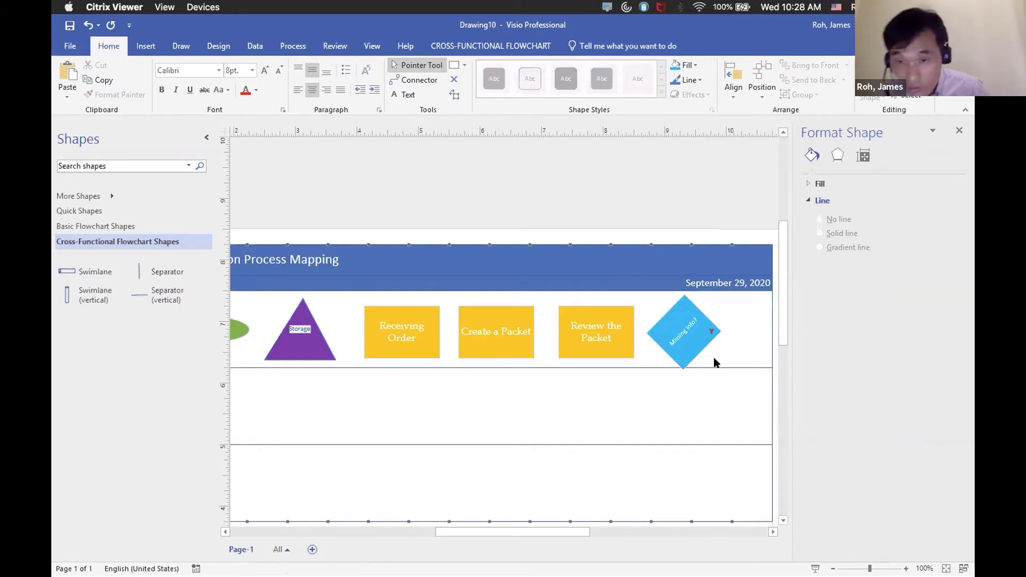
Step: Duplicate the red Y label and place the copy at the diamond's bottom corner
left_click(710, 332)
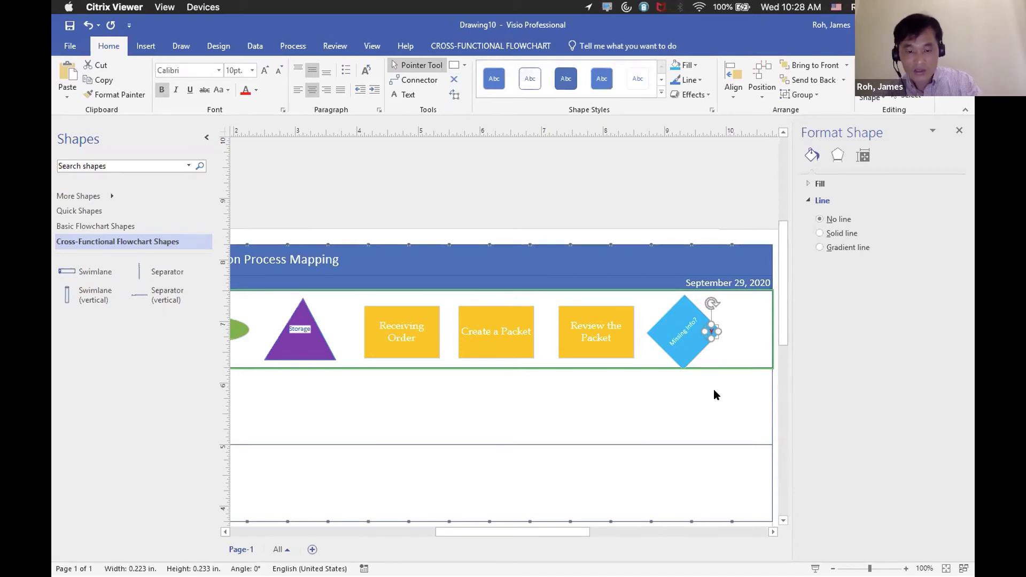
key("ctrl+c")
key("ctrl+v")
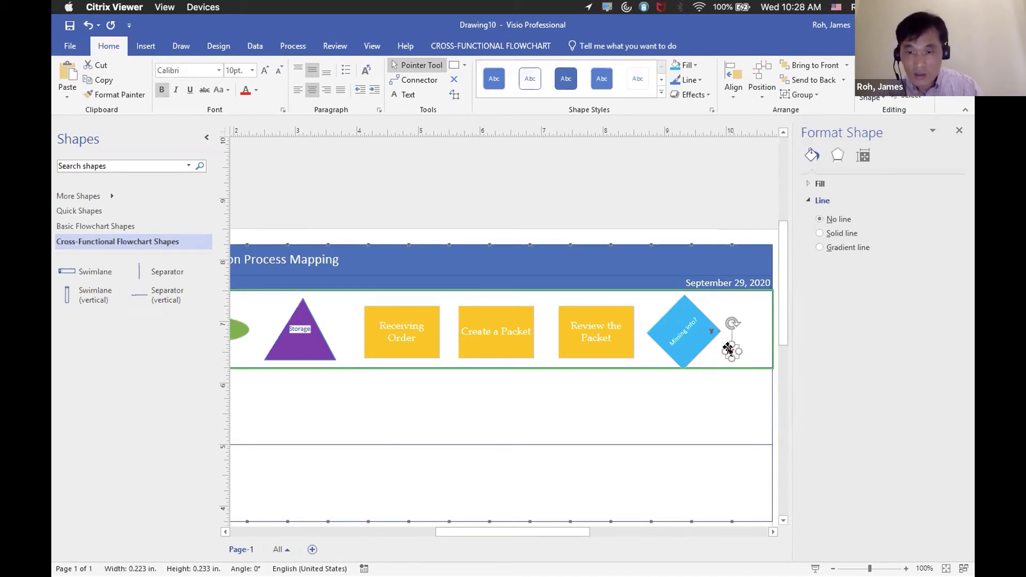
left_click_drag(729, 350, 678, 357)
left_click_drag(679, 356, 678, 356)
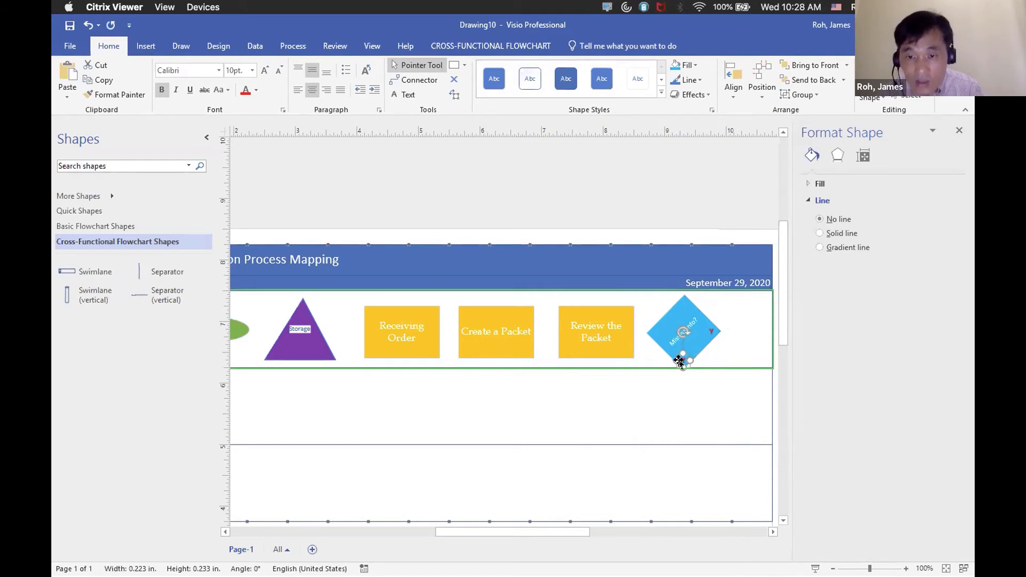
Step: Open the text of the copied Y label at the diamond's bottom corner for editing
right_click(678, 359)
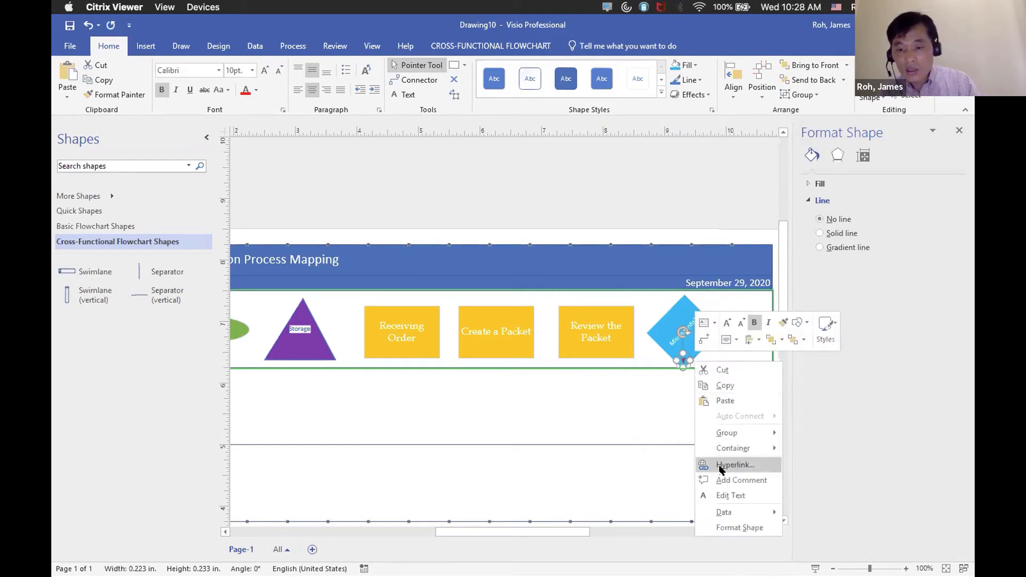
left_click(721, 496)
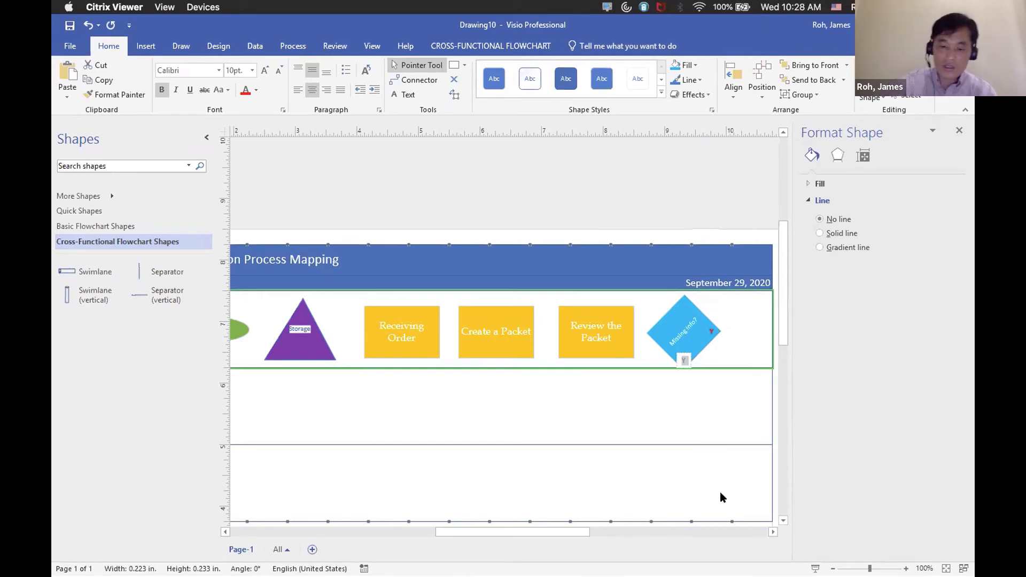